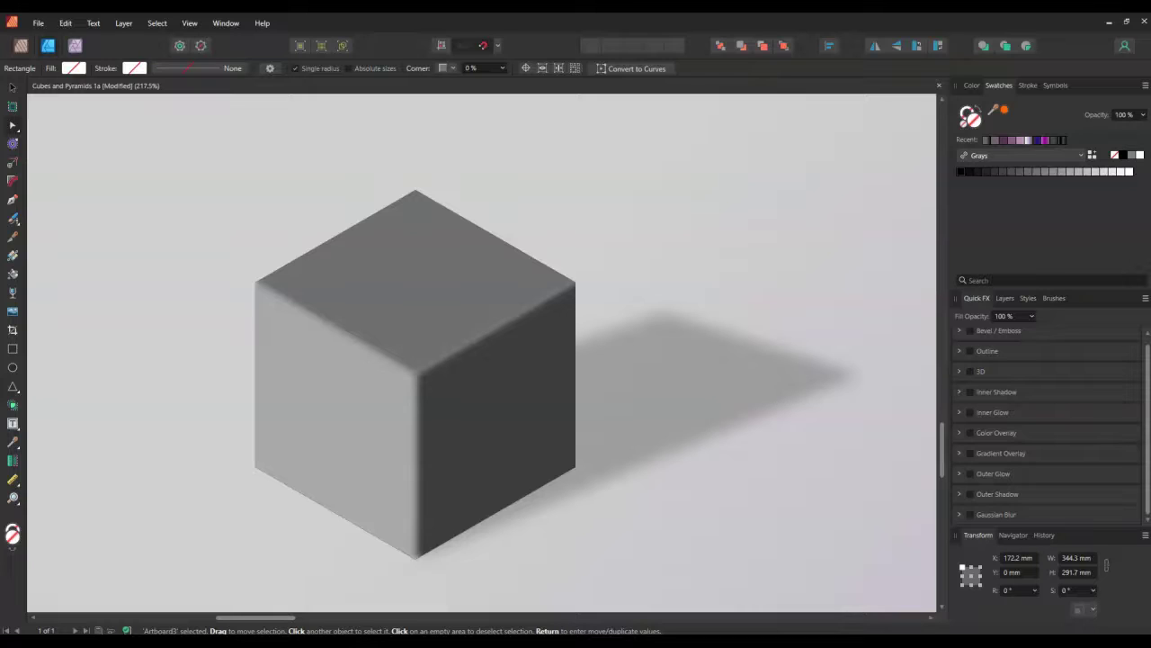
- Draw a trial artboard beside the top artboard, then undo it and zoom back in
scroll(690, 435, down, 5)
scroll(748, 463, up, 6)
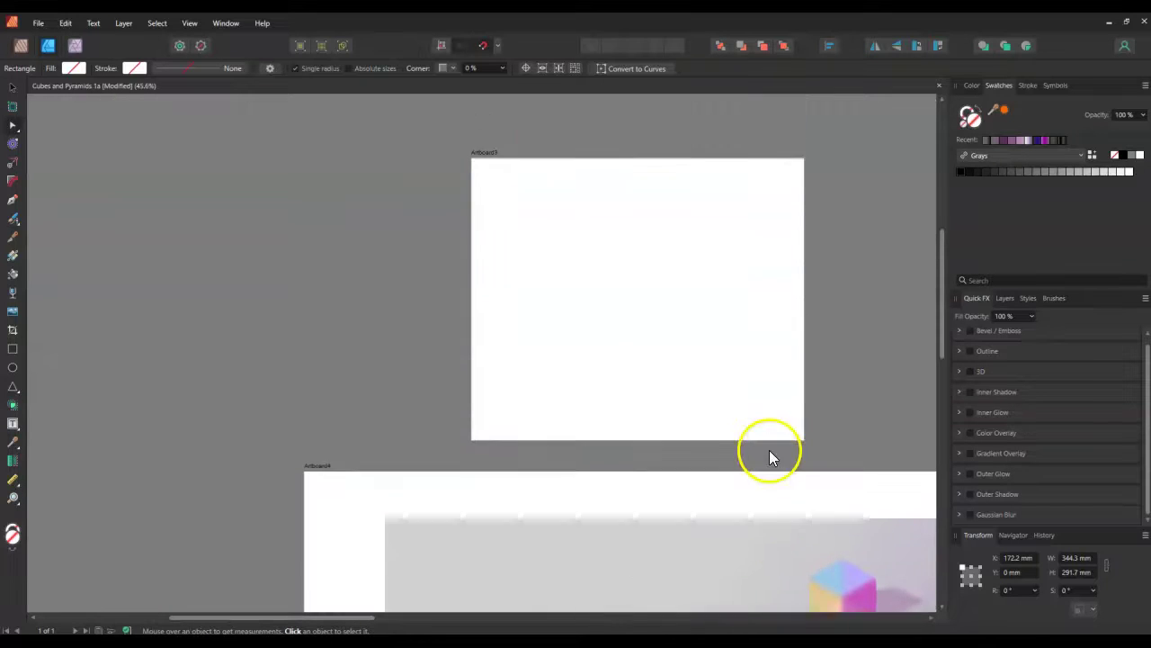
scroll(719, 549, down, 2)
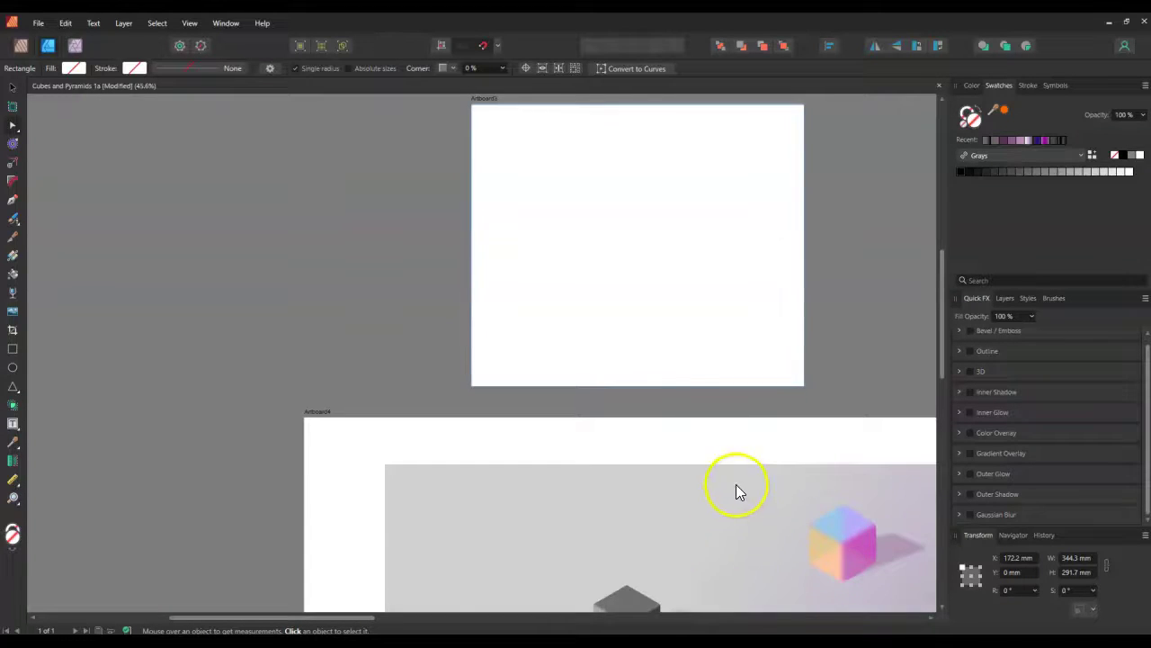
scroll(738, 481, up, 4)
scroll(441, 447, up, 2)
scroll(333, 439, down, 2)
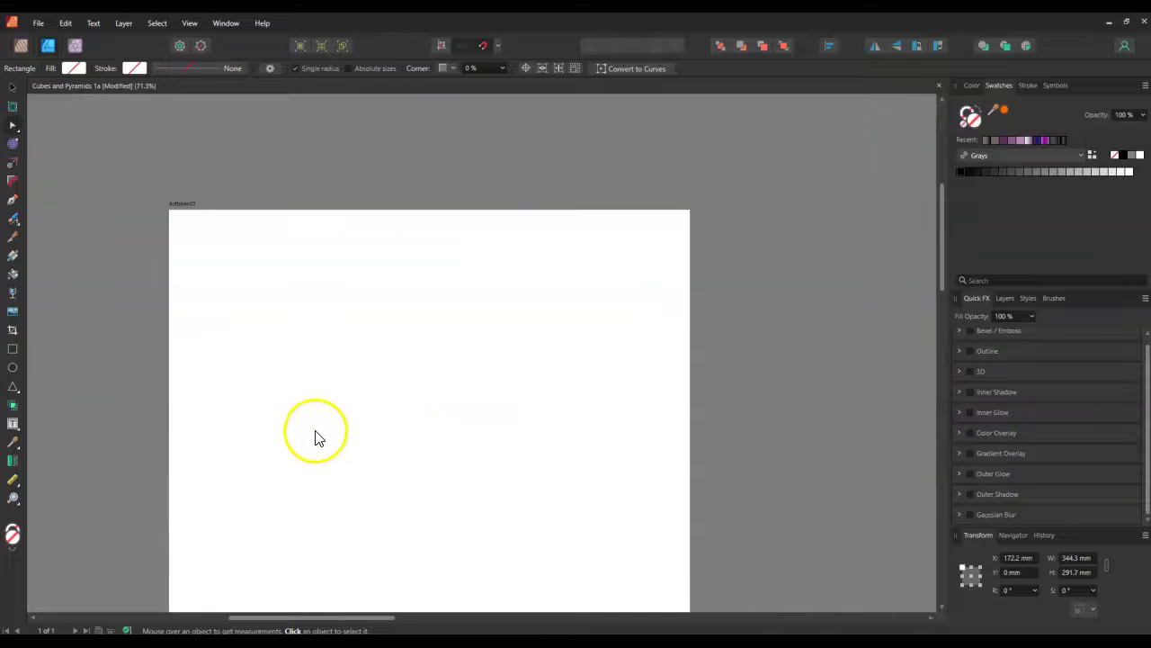
scroll(311, 434, down, 2)
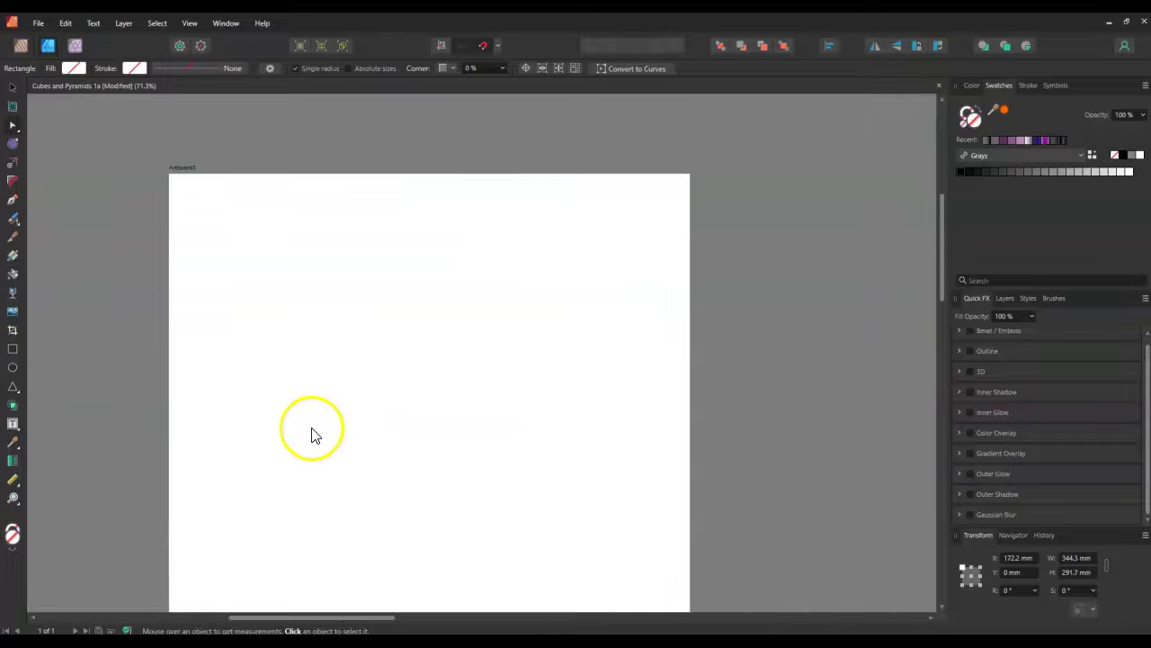
click(12, 107)
scroll(372, 200, down, 3)
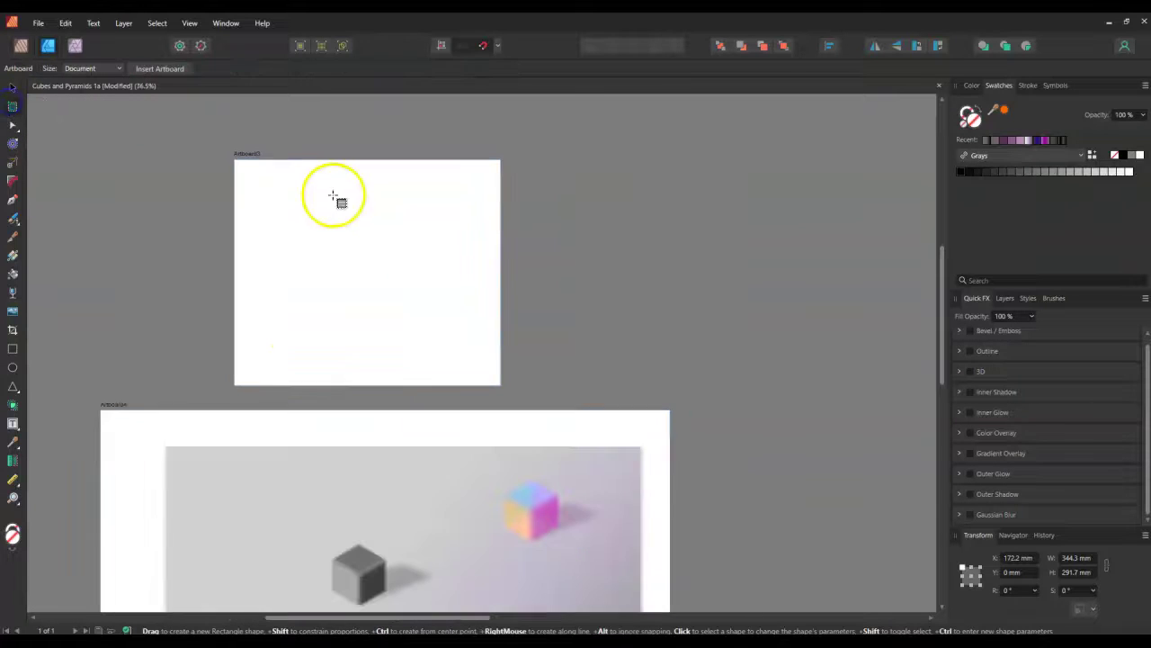
drag(527, 162, 791, 384)
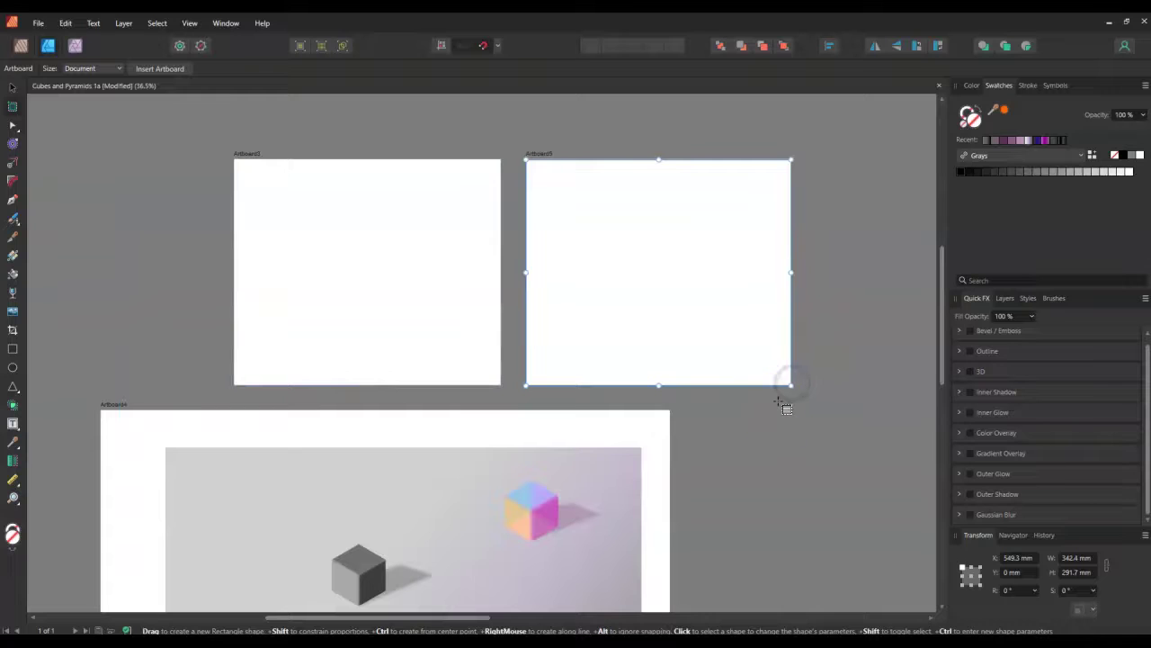
key(ctrl+z)
key(ctrl+0)
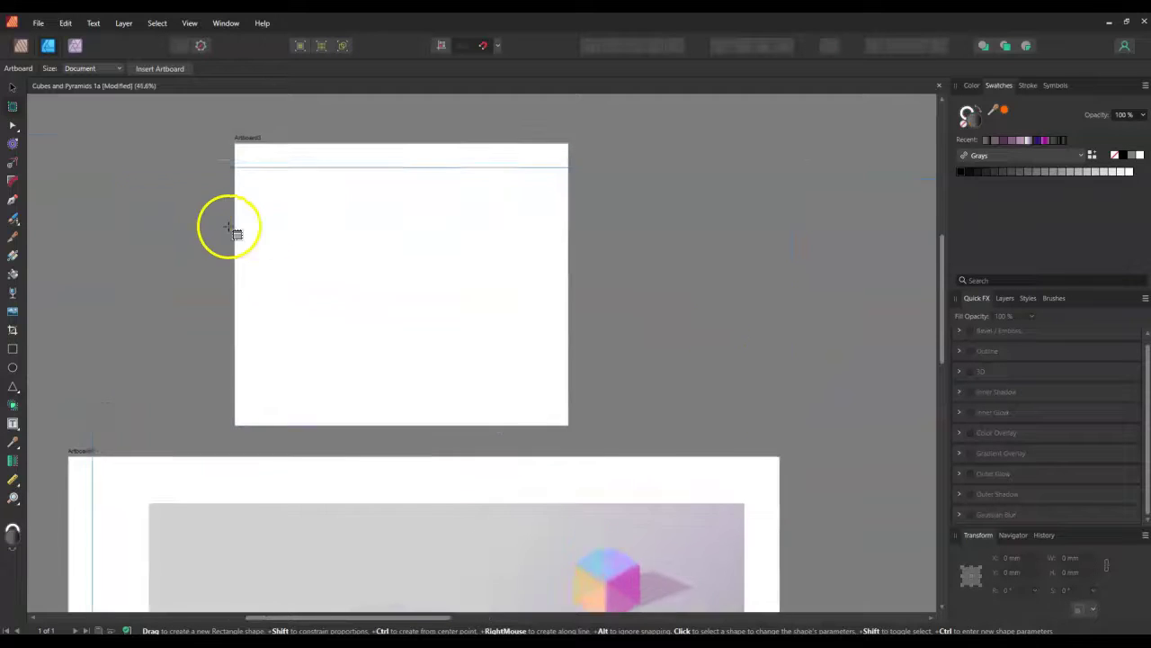
- Select the blank Artboard3 with the Move Tool and bring it into view
click(13, 89)
scroll(493, 321, up, 1)
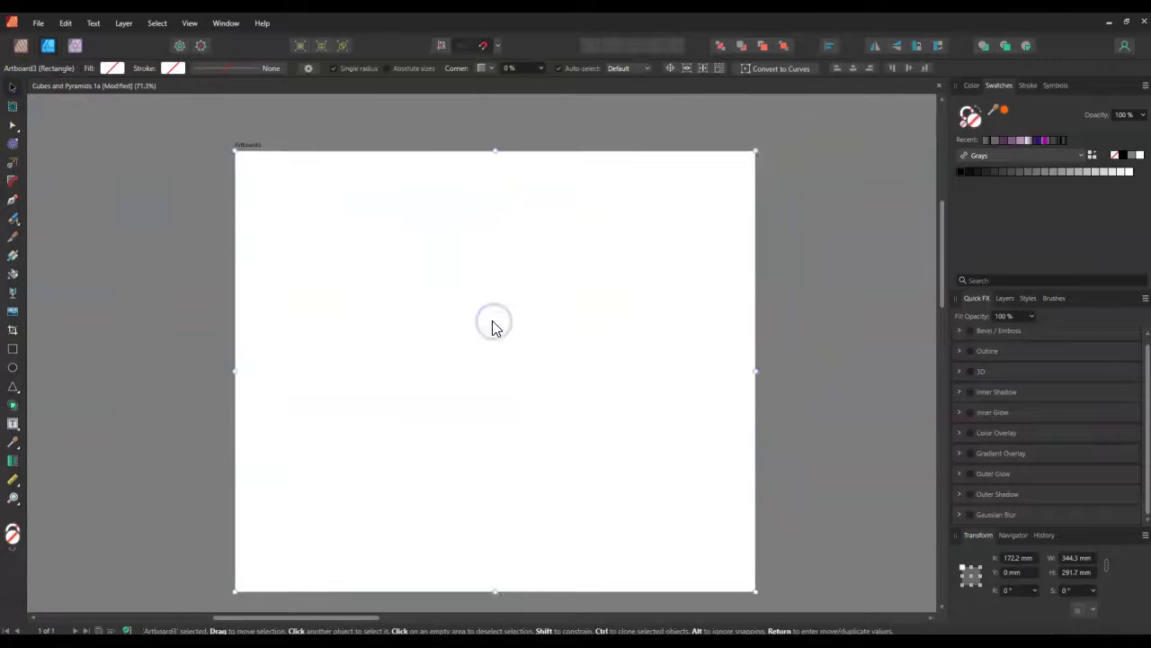
scroll(495, 324, down, 5)
scroll(497, 391, down, 3)
scroll(477, 413, up, 5)
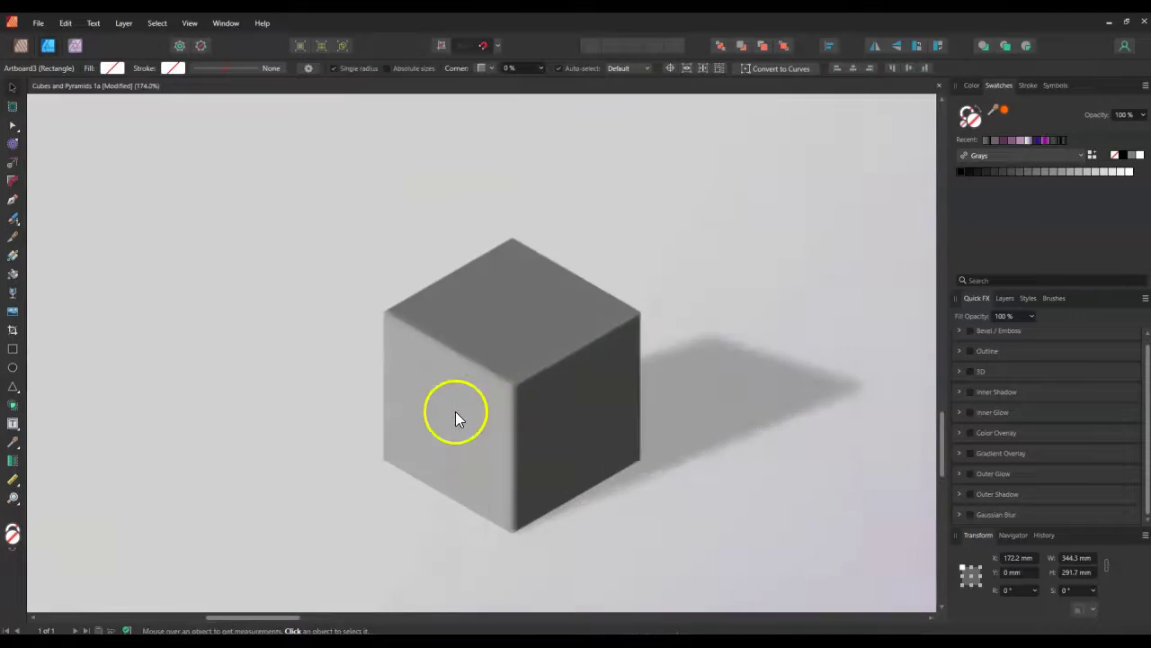
scroll(508, 288, down, 4)
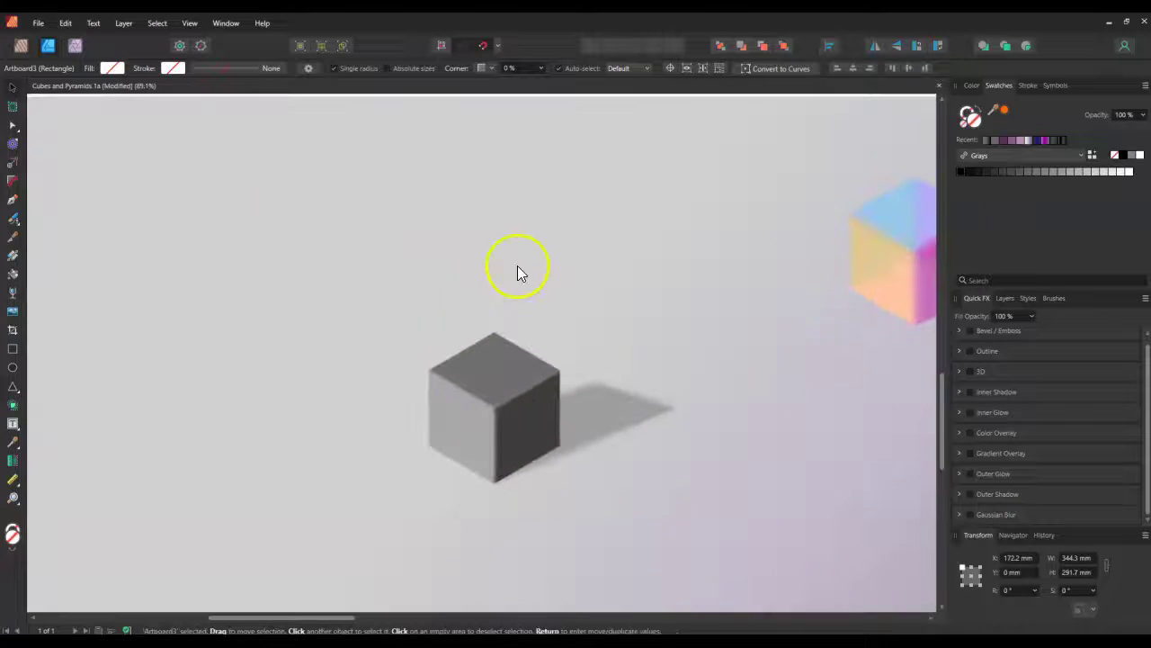
scroll(513, 270, up, 5)
scroll(482, 387, up, 4)
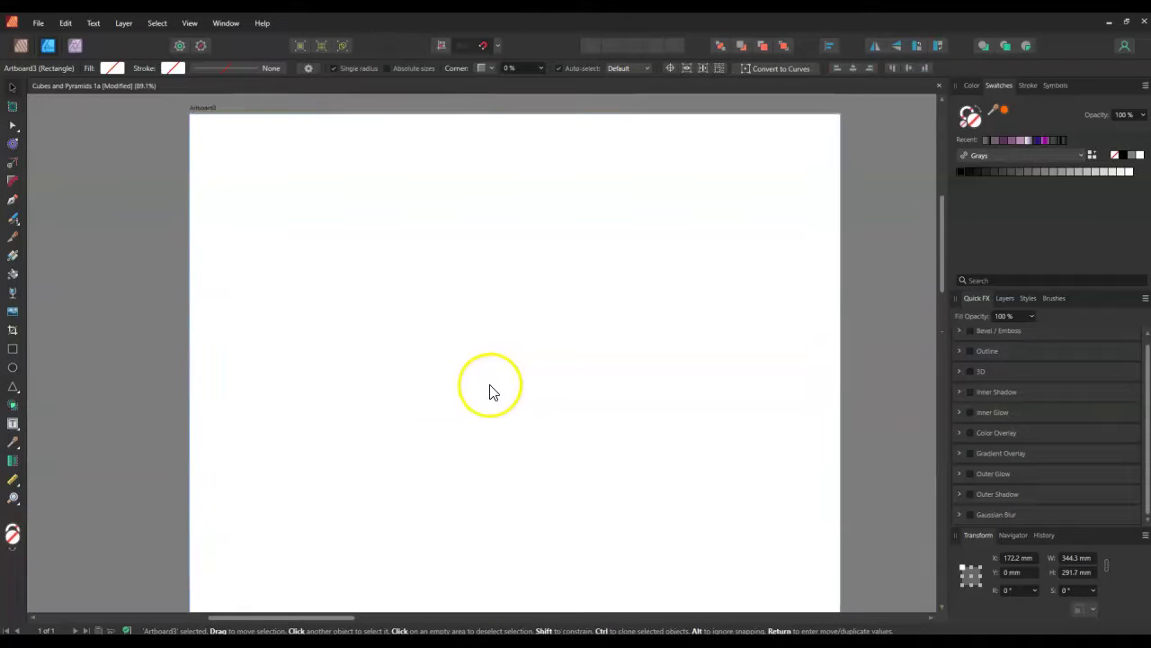
- Turn on the grid display from the View menu
click(155, 23)
mouse_move(190, 24)
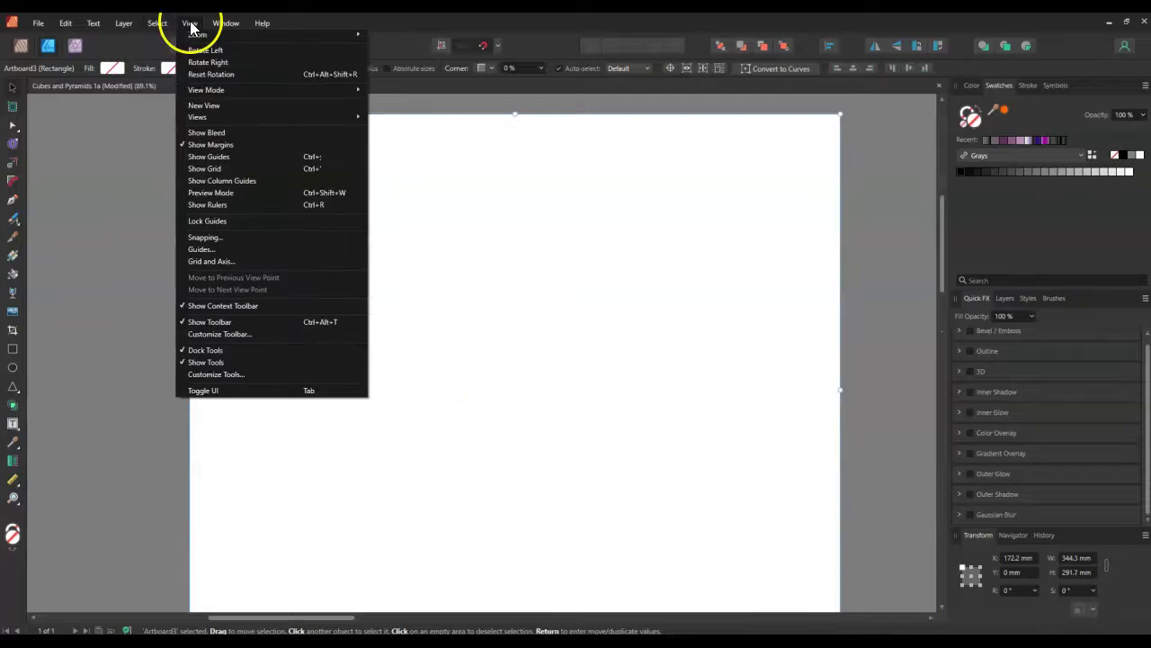
click(206, 177)
scroll(512, 337, up, 2)
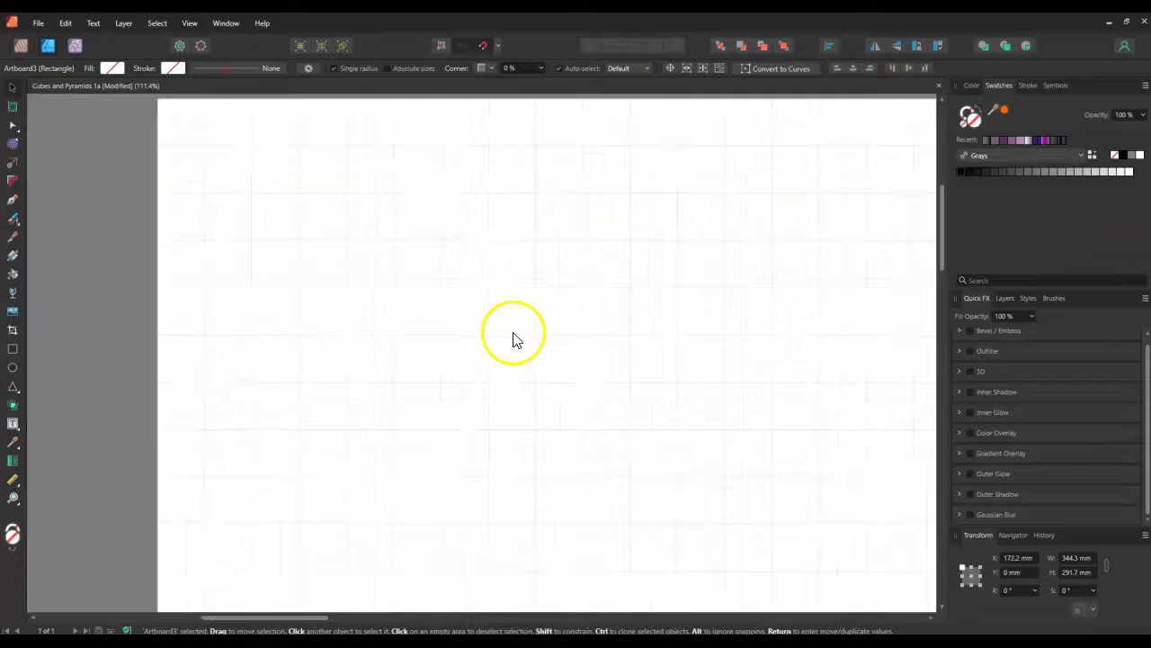
- Apply the 1cm Isometric Cube preset in the Grid and Axis settings
click(193, 23)
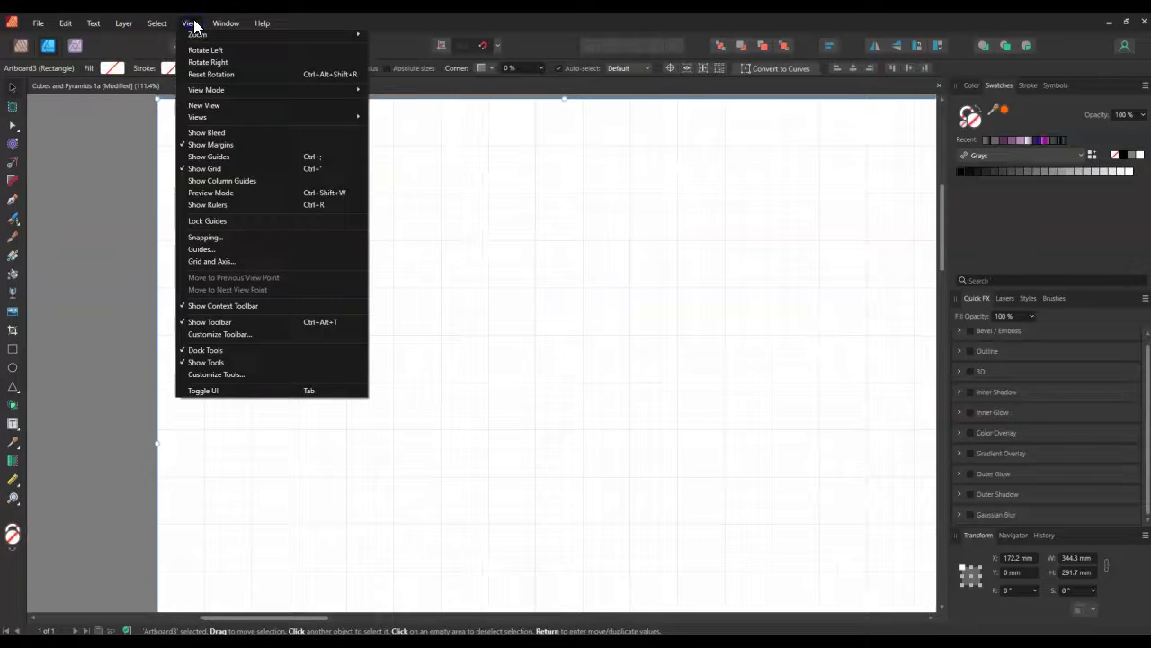
click(217, 262)
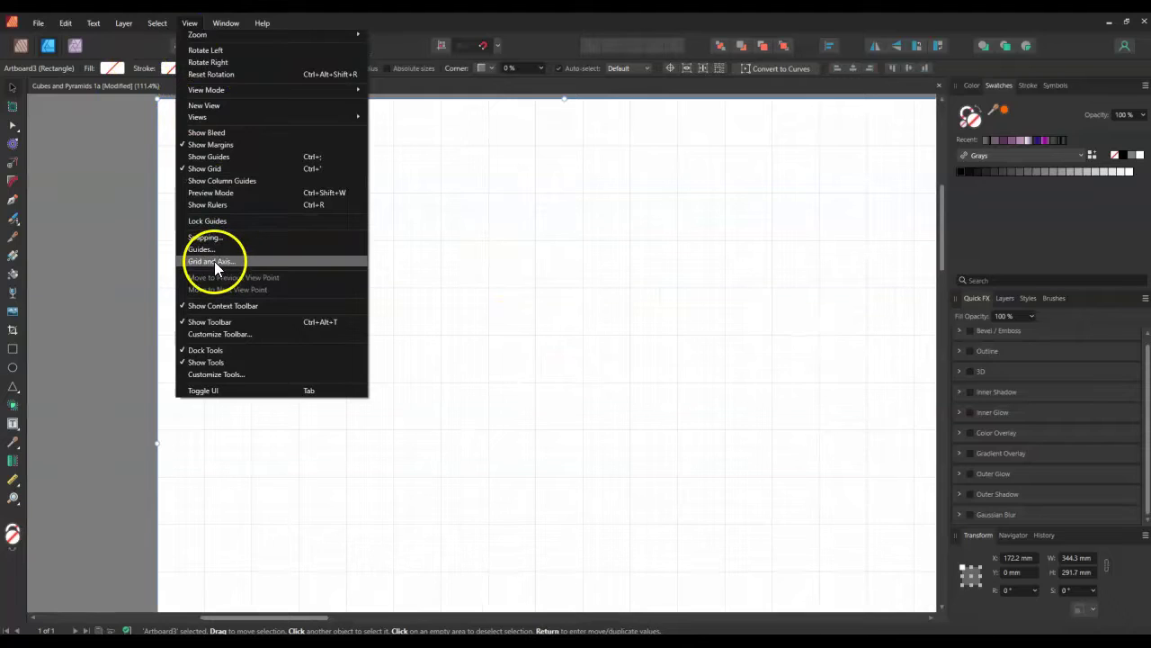
click(424, 255)
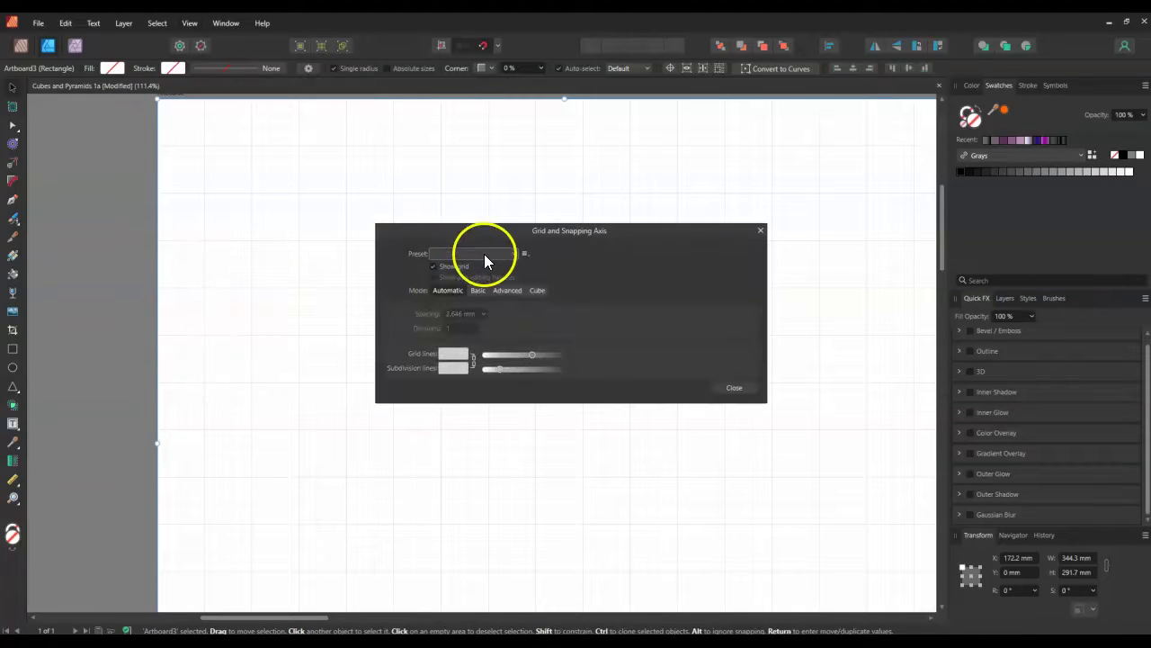
click(464, 359)
click(466, 371)
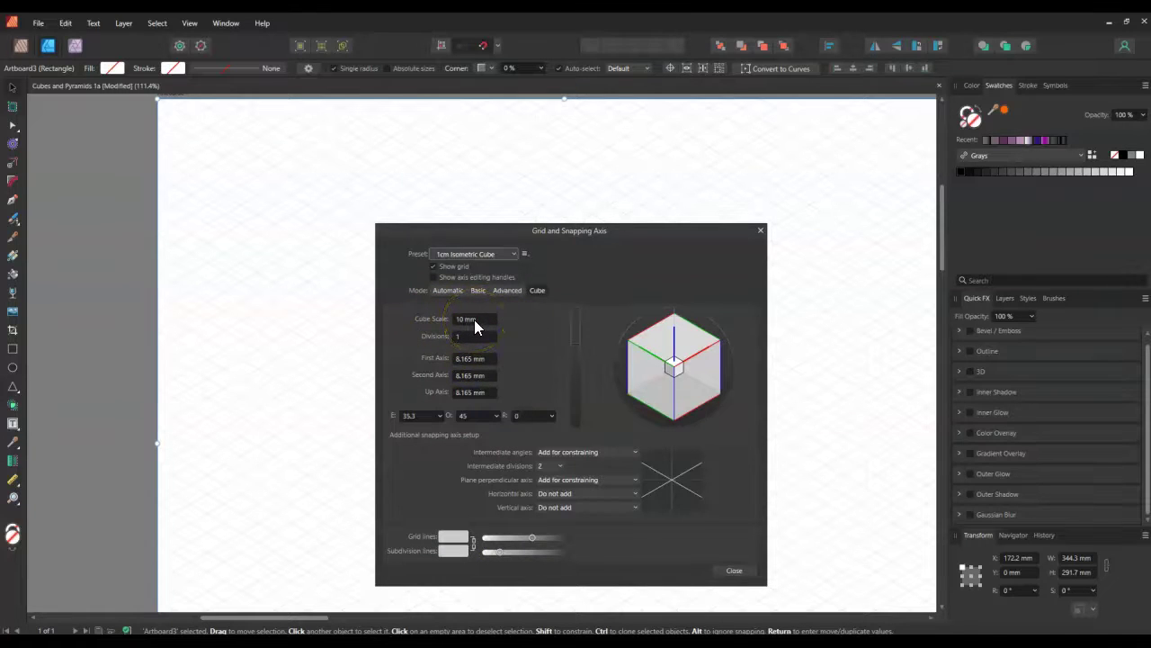
click(727, 570)
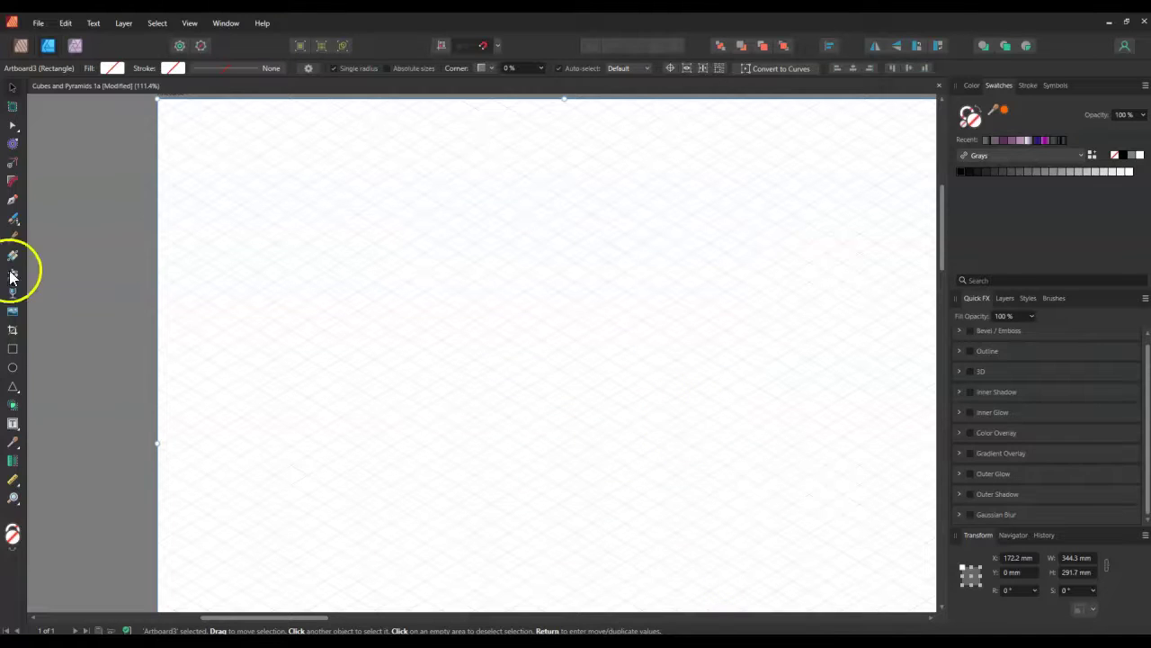
- Draw a polygon near the centre of Artboard3 and give it 6 sides
click(13, 389)
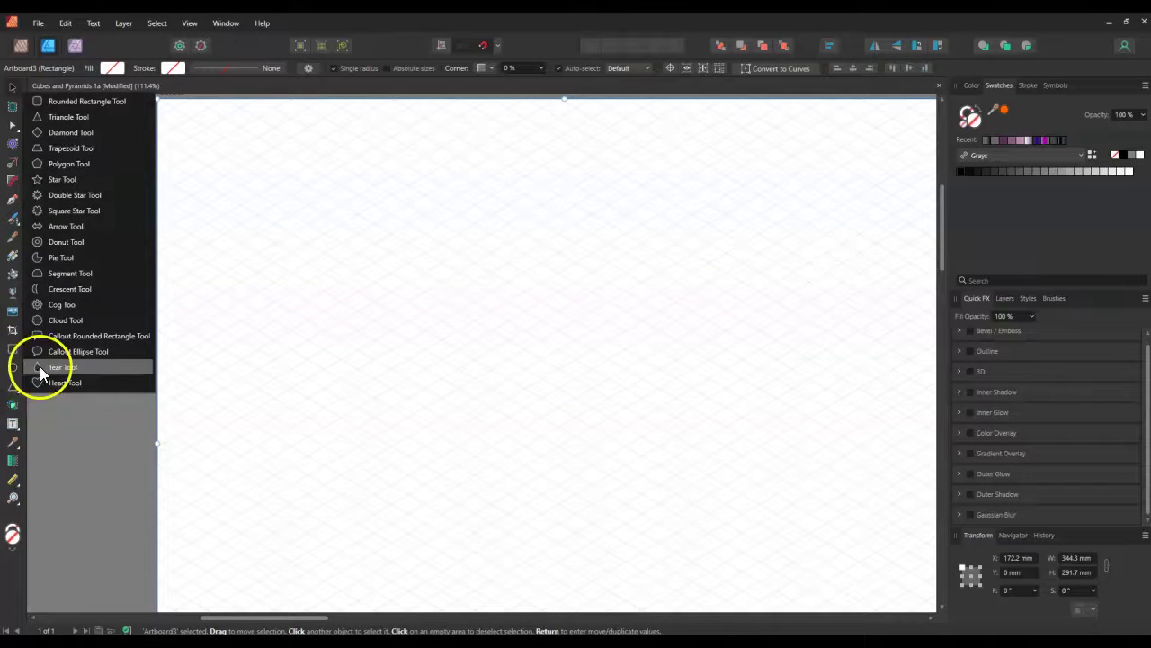
click(54, 168)
drag(475, 185, 764, 452)
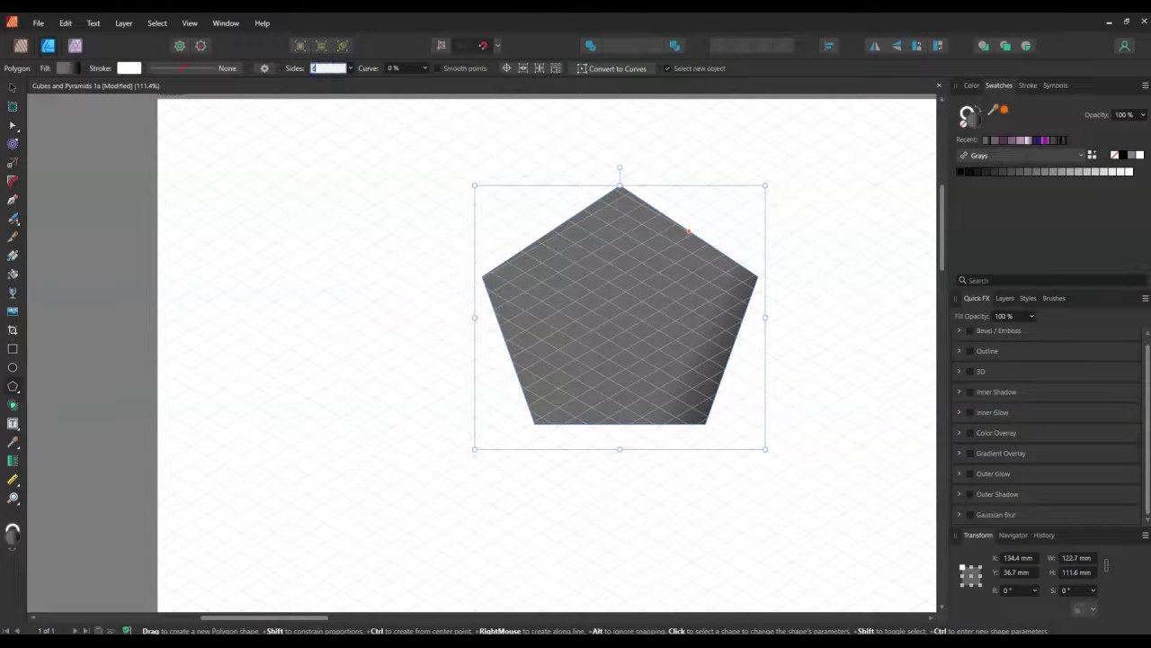
text(6)
key(Return)
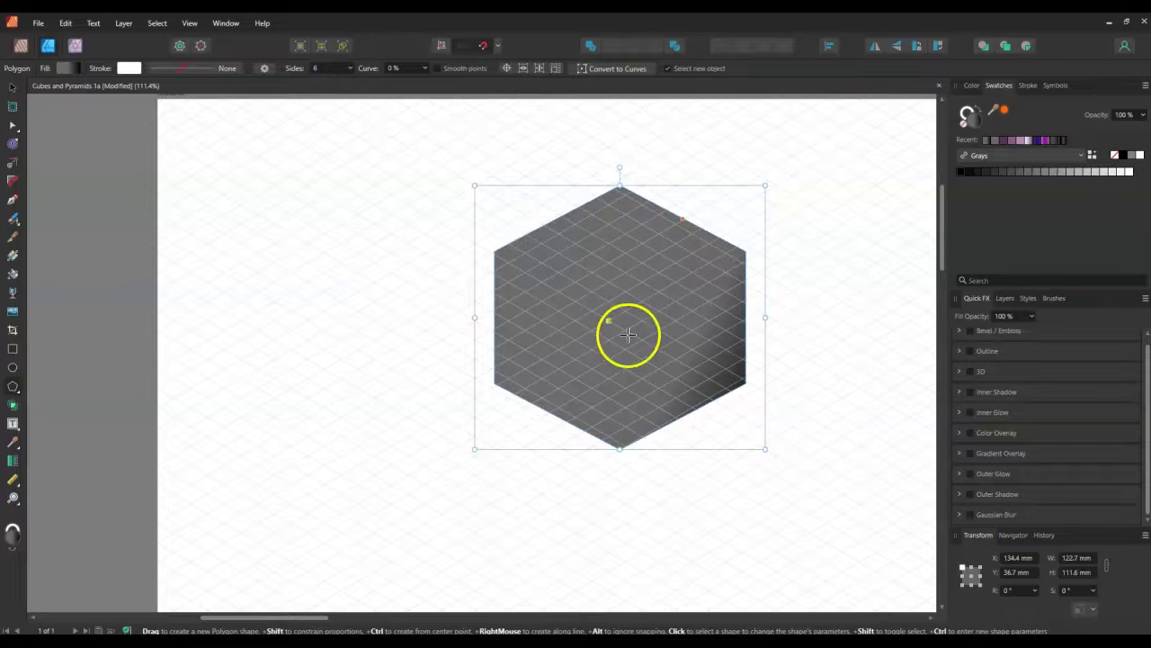
- Size the hexagon to W 80 mm and H 80 mm
click(1072, 558)
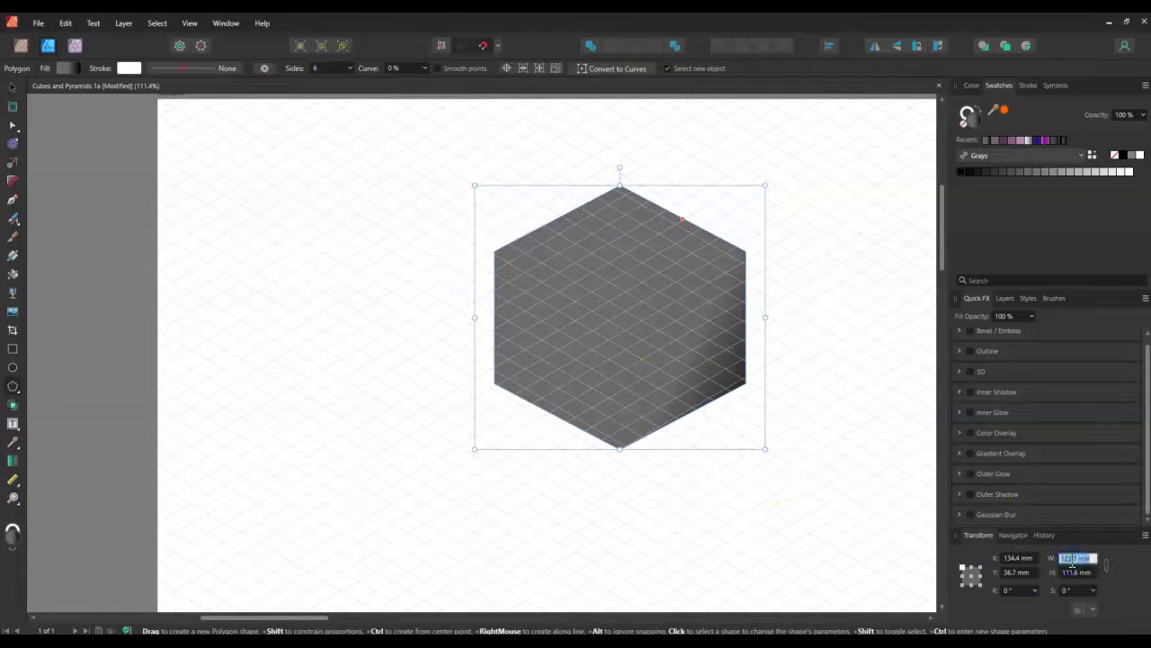
text(80)
key(Tab)
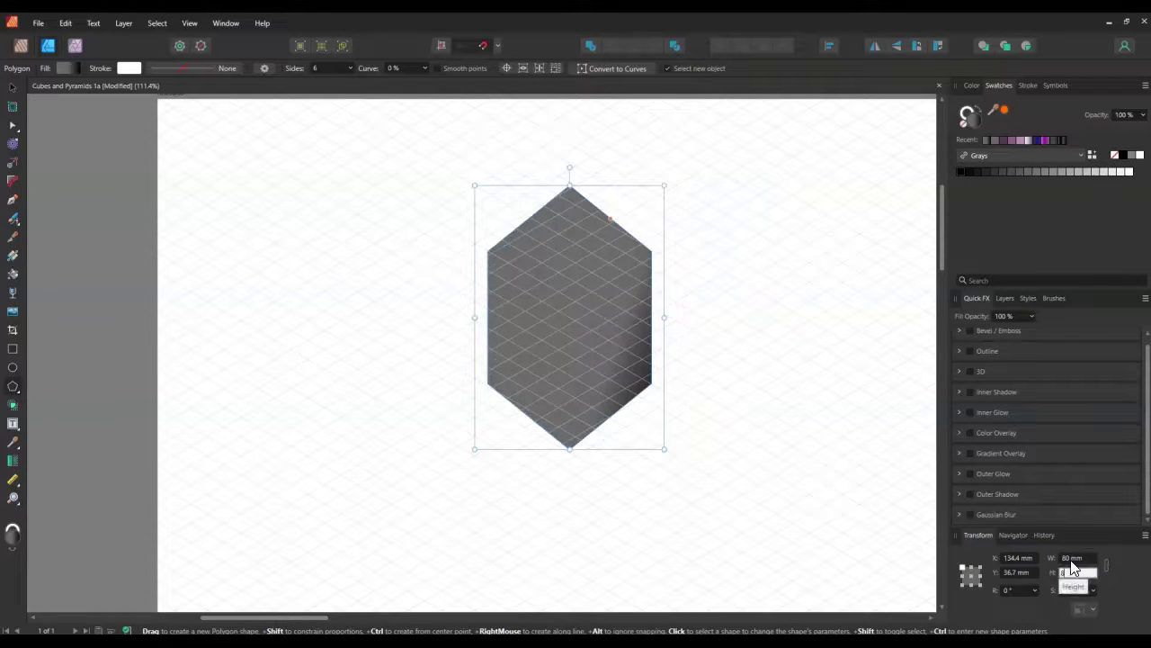
key(Return)
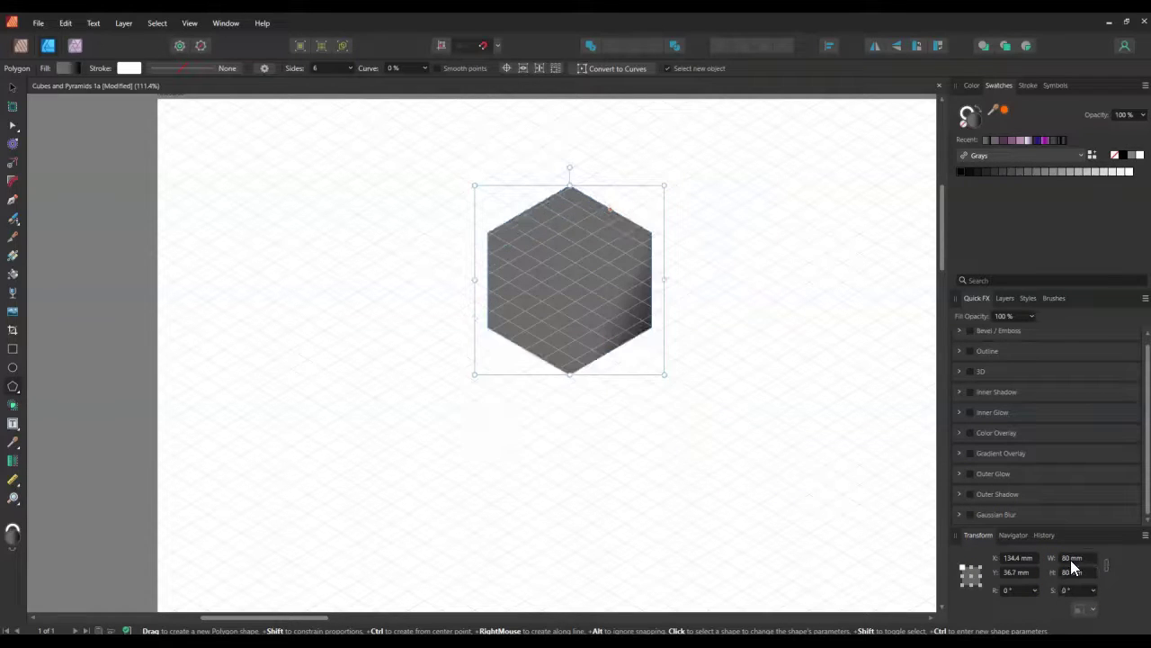
click(12, 86)
drag(602, 279, 591, 297)
scroll(591, 297, up, 5)
drag(540, 423, 541, 421)
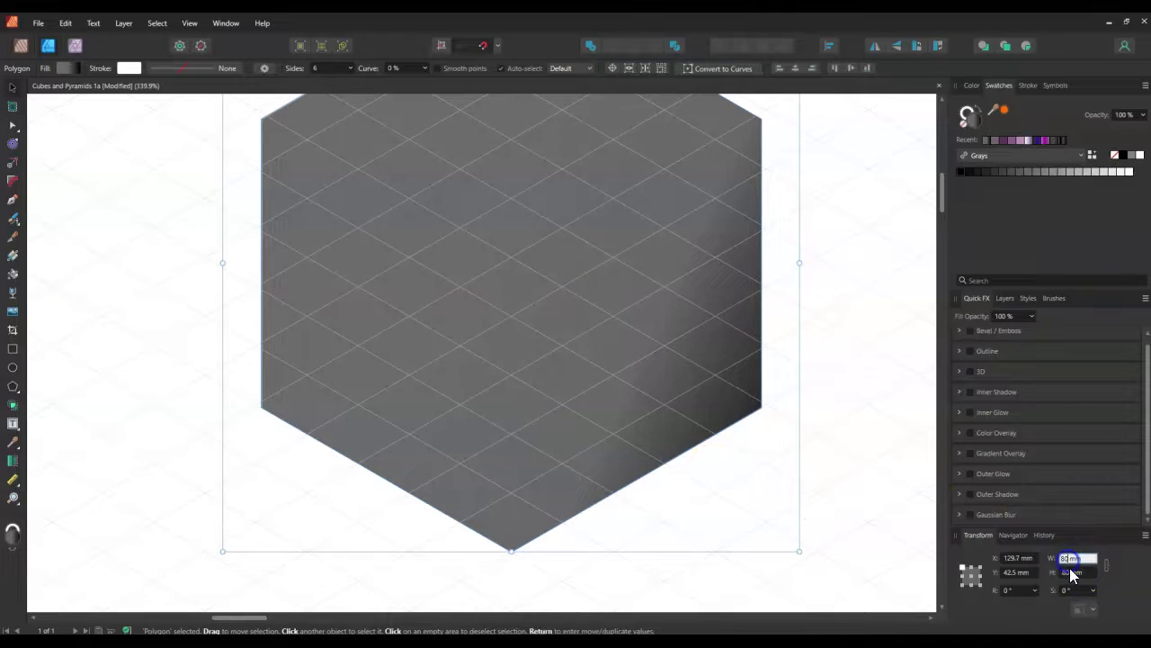
key(Tab)
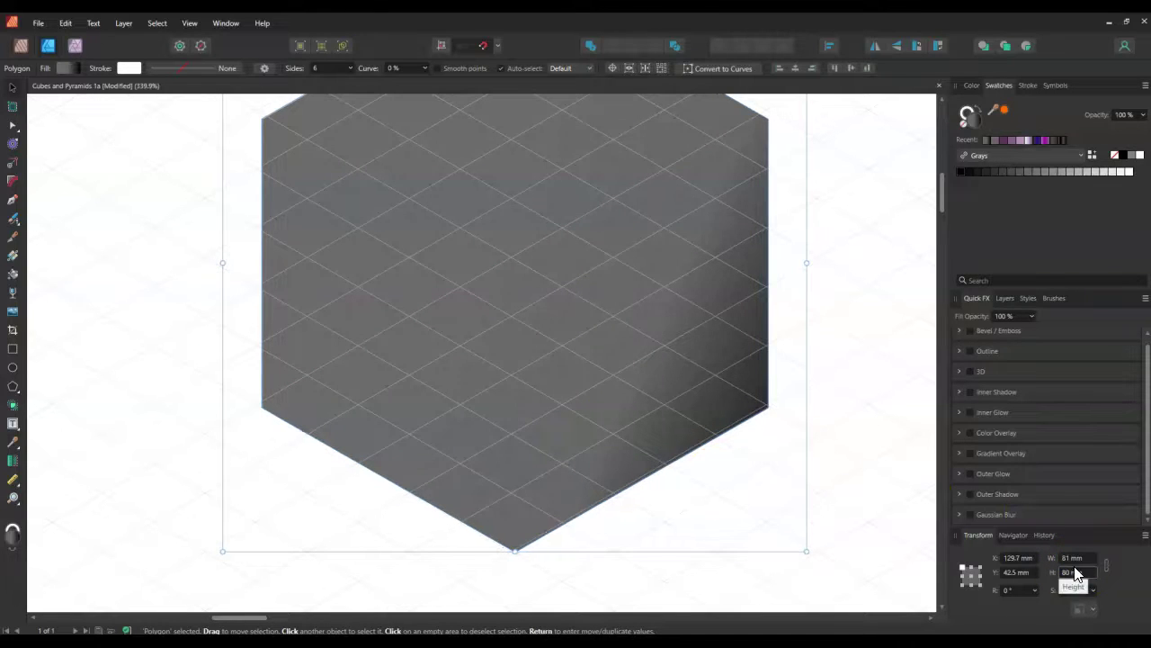
key(Tab)
click(1076, 571)
text(81)
key(Return)
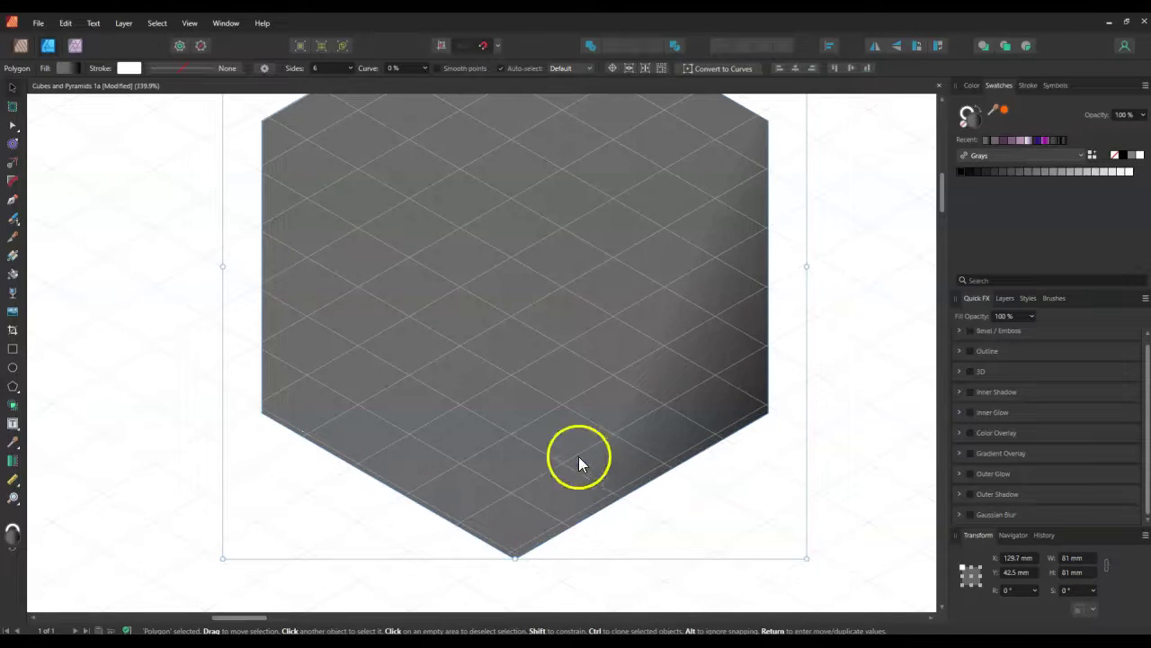
drag(573, 453, 569, 446)
scroll(193, 495, up, 3)
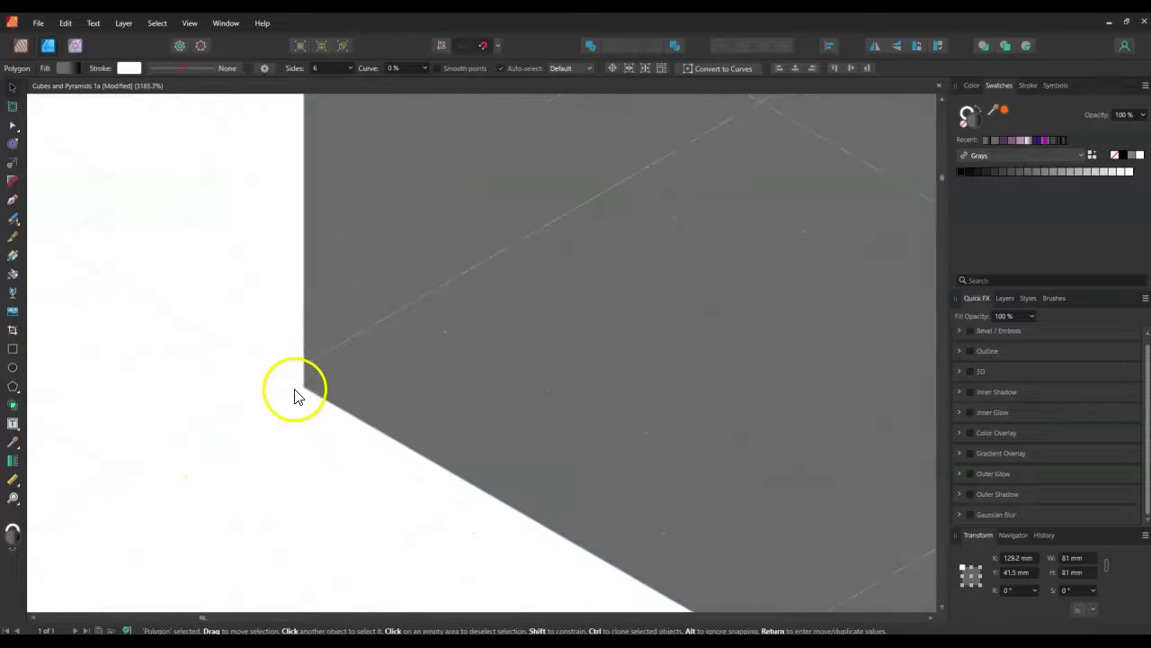
scroll(304, 391, down, 5)
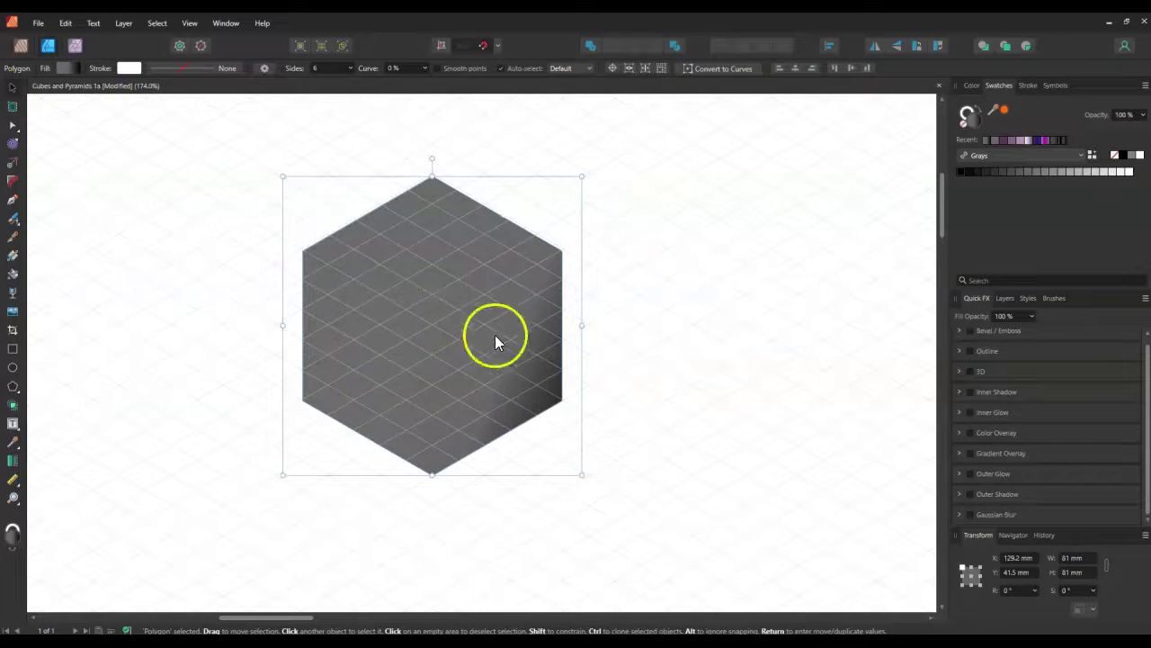
- Replace the hexagon's gradient with a flat medium-grey colour fill
click(72, 68)
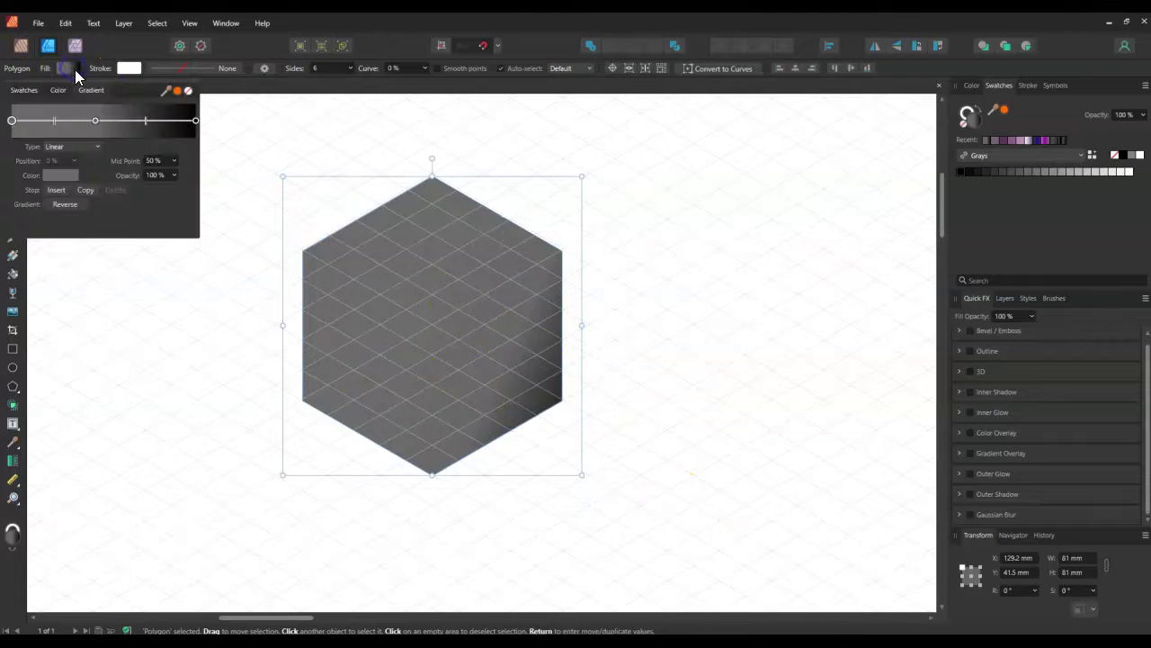
click(57, 90)
drag(89, 130, 109, 125)
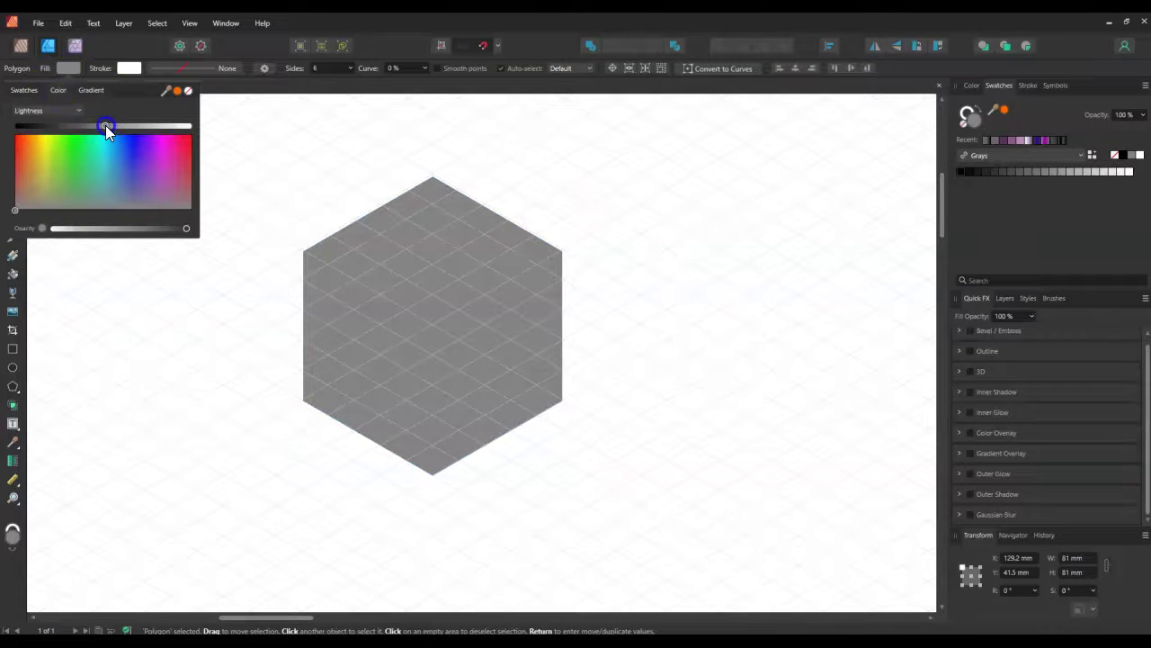
click(90, 409)
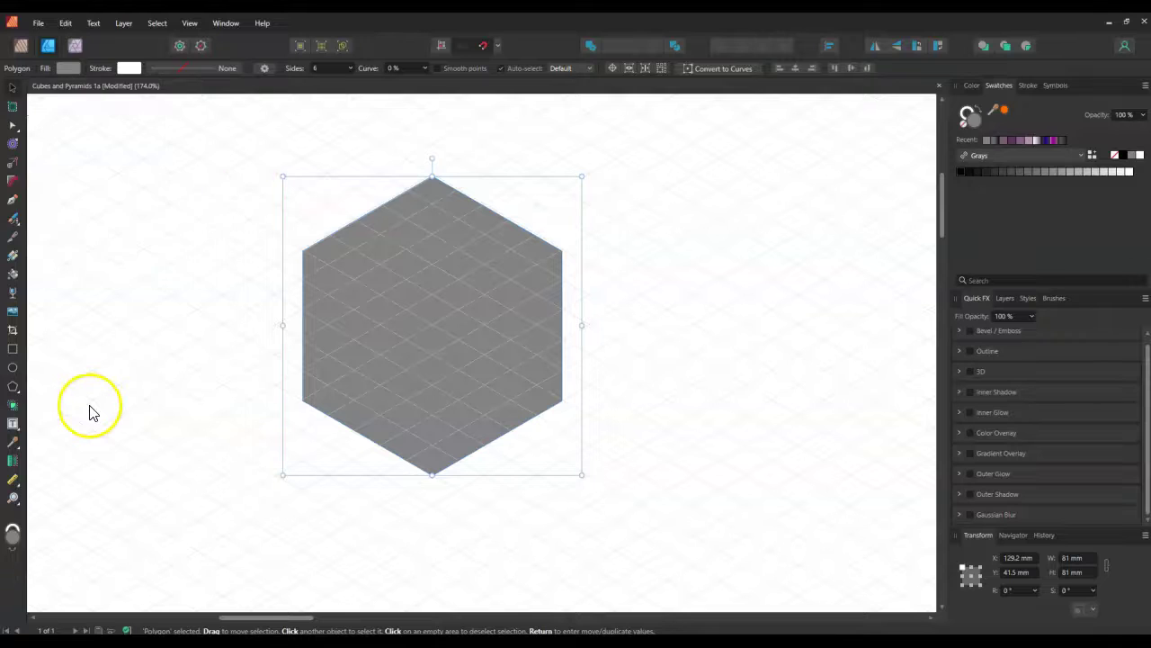
- Show the Layers panel and select the hexagon Polygon layer
click(90, 409)
click(1006, 297)
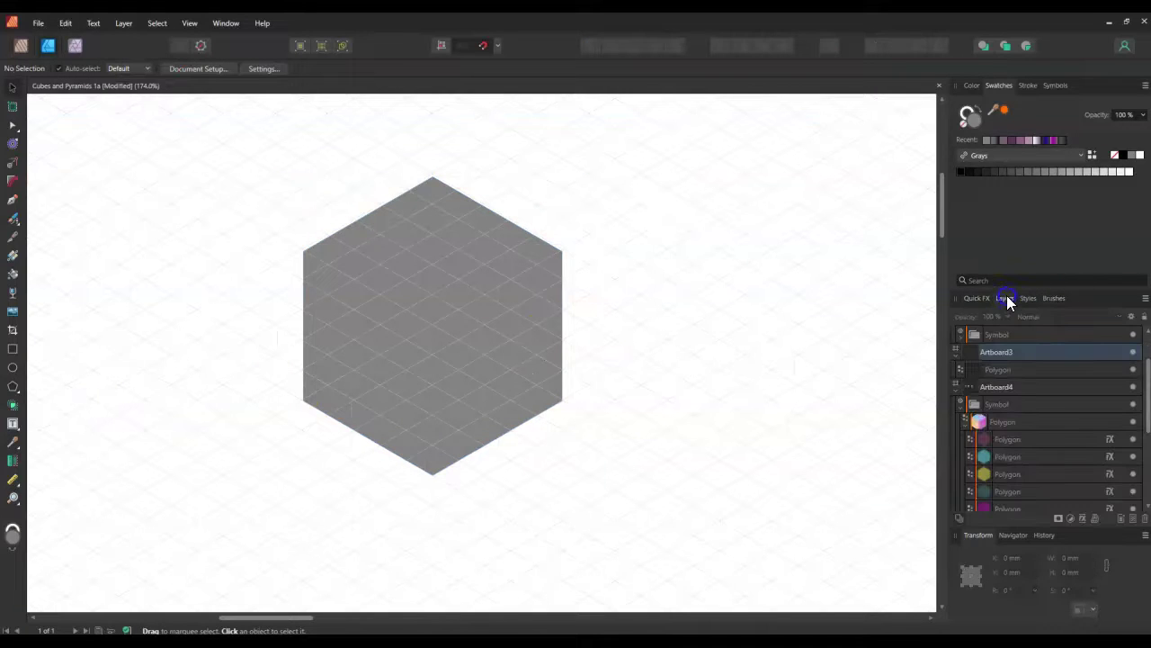
click(1021, 369)
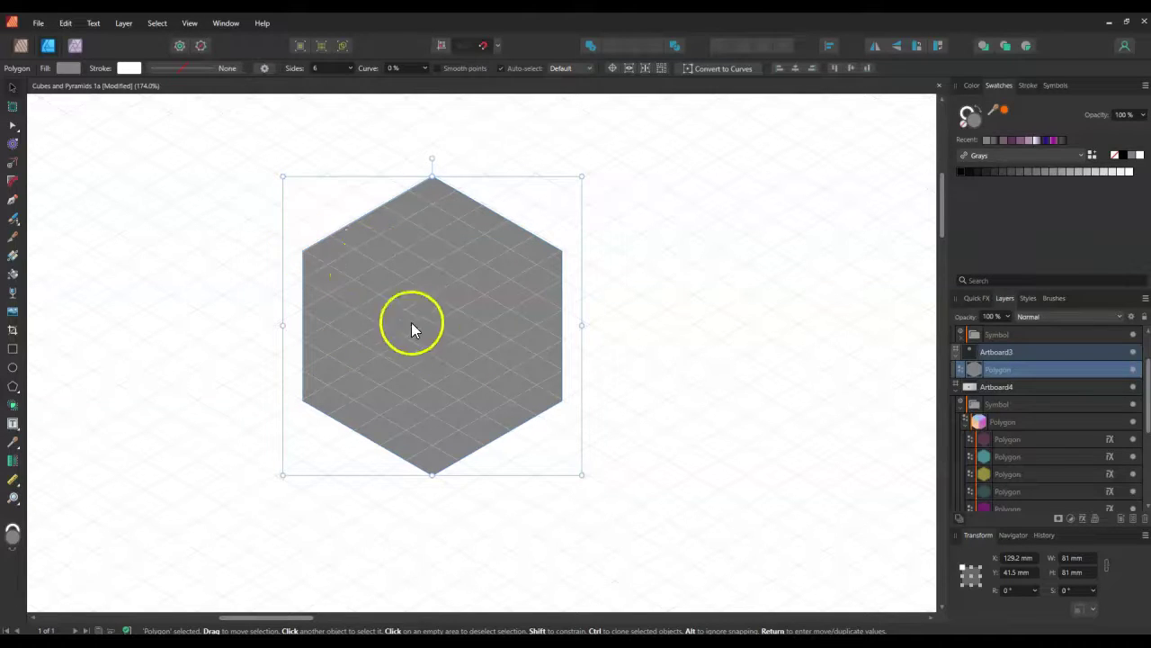
- Draw a rectangle over the hexagon's left half, shear it and narrow it
click(12, 349)
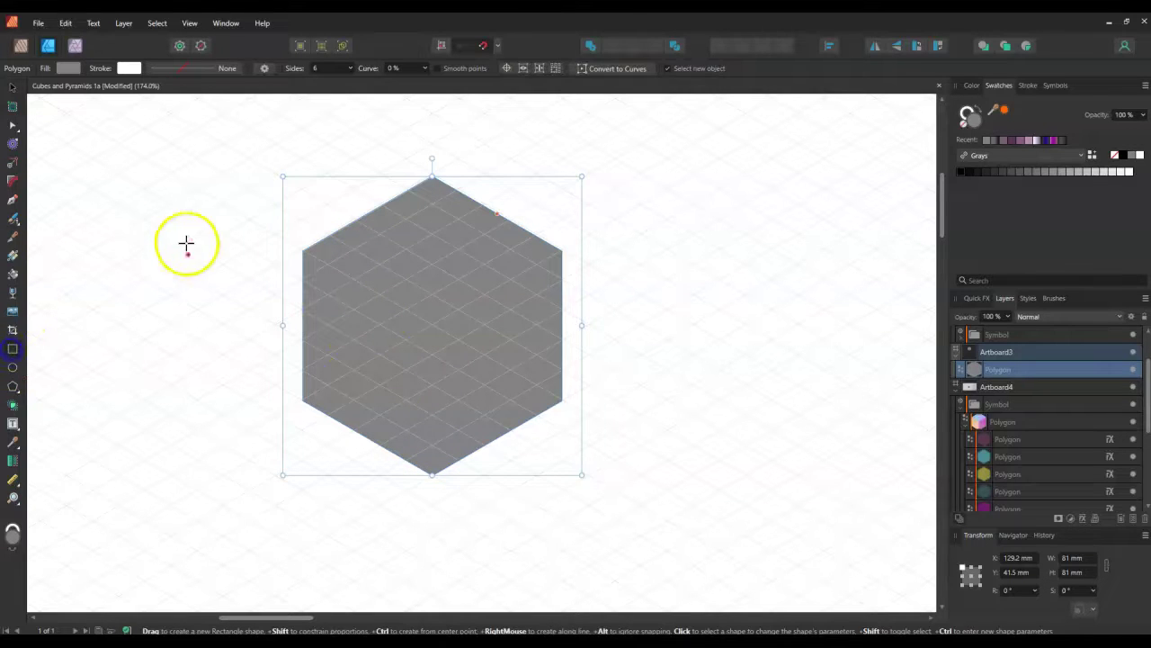
drag(135, 213, 362, 422)
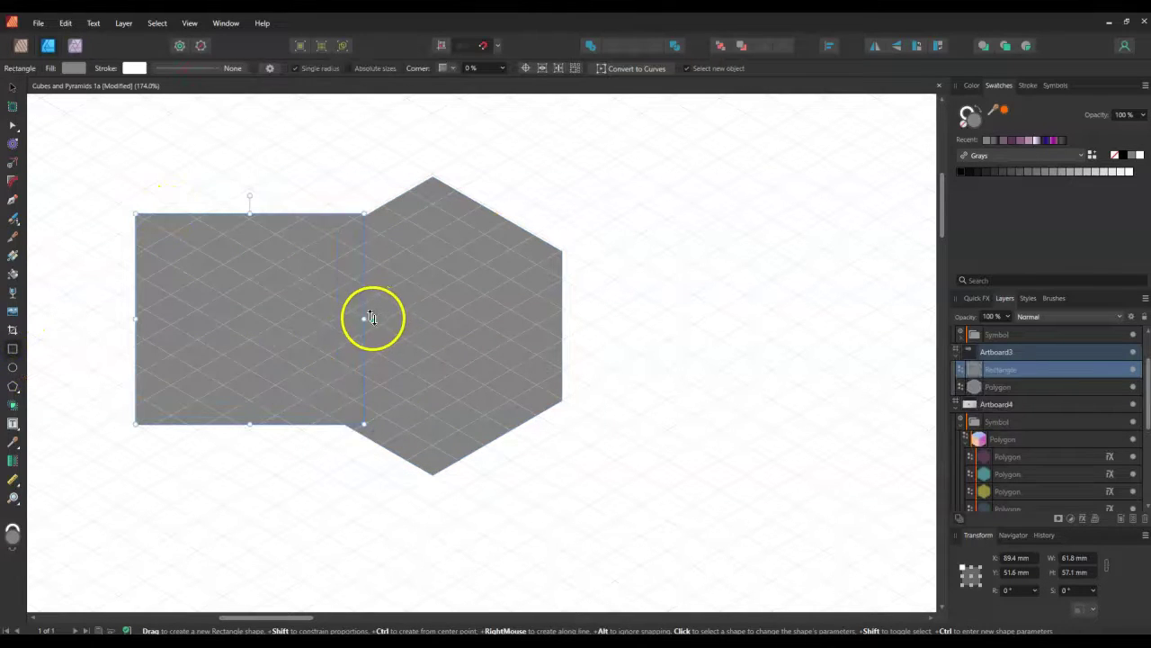
drag(369, 317, 354, 453)
drag(126, 332, 210, 352)
click(66, 224)
- Move the sheared rectangle over the hexagon, convert it to curves, and adjust its top corners
click(12, 87)
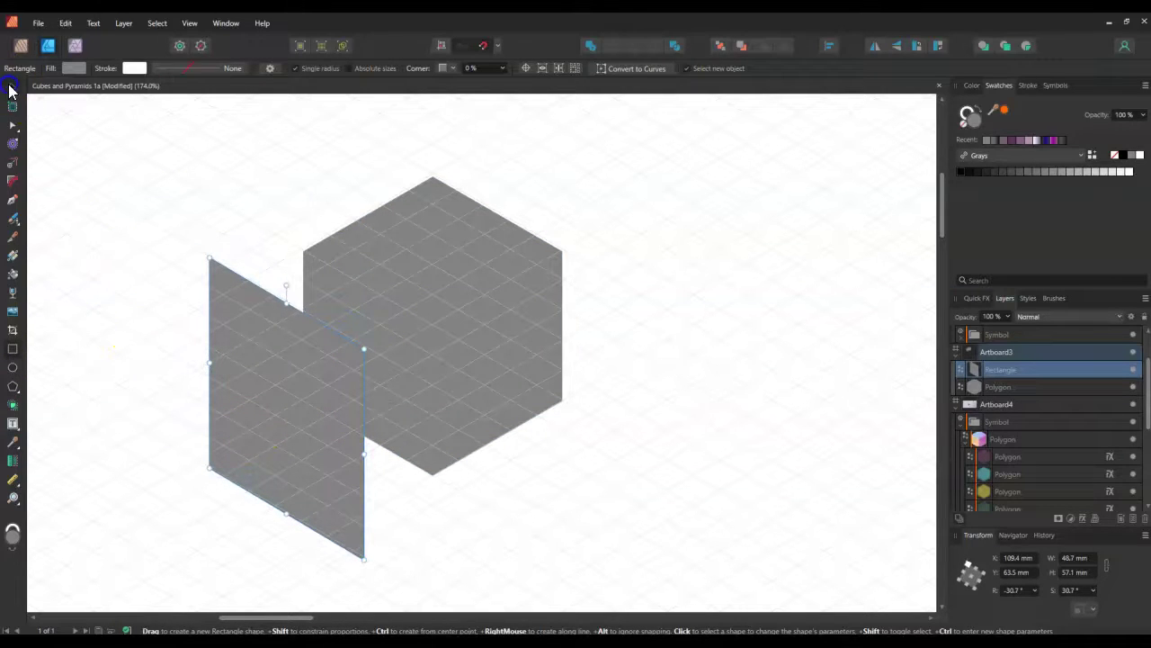
click(306, 395)
drag(306, 392, 365, 386)
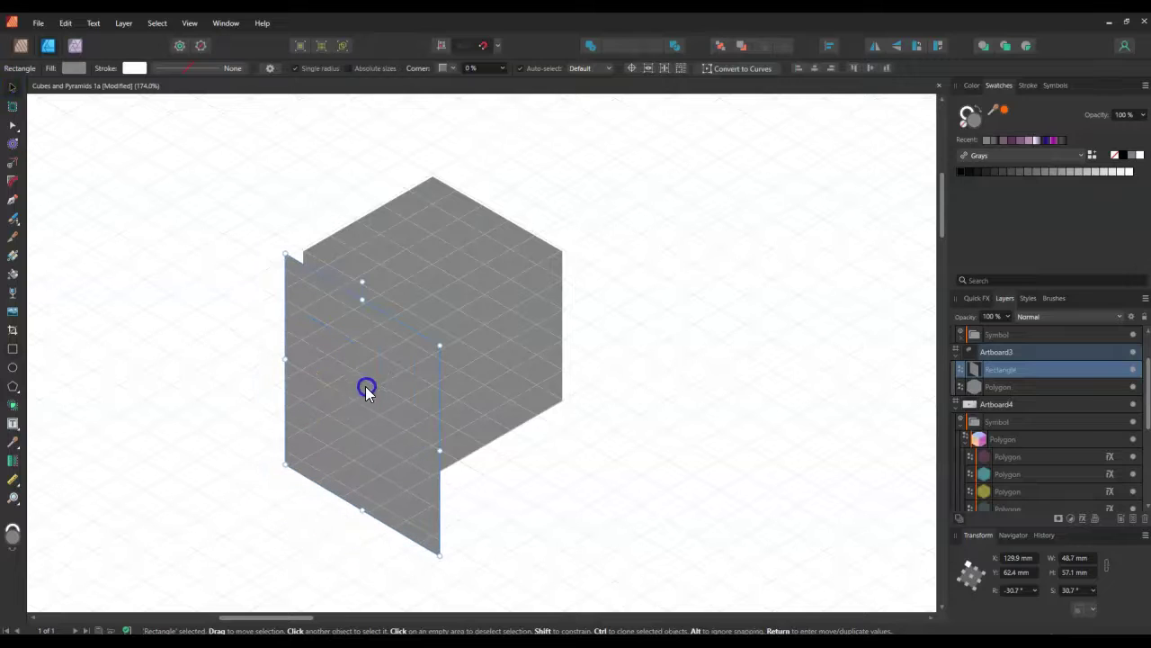
click(734, 69)
drag(285, 255, 302, 250)
mouse_move(440, 344)
mouse_down()
mouse_move(357, 378)
mouse_move(429, 342)
mouse_move(432, 327)
mouse_up()
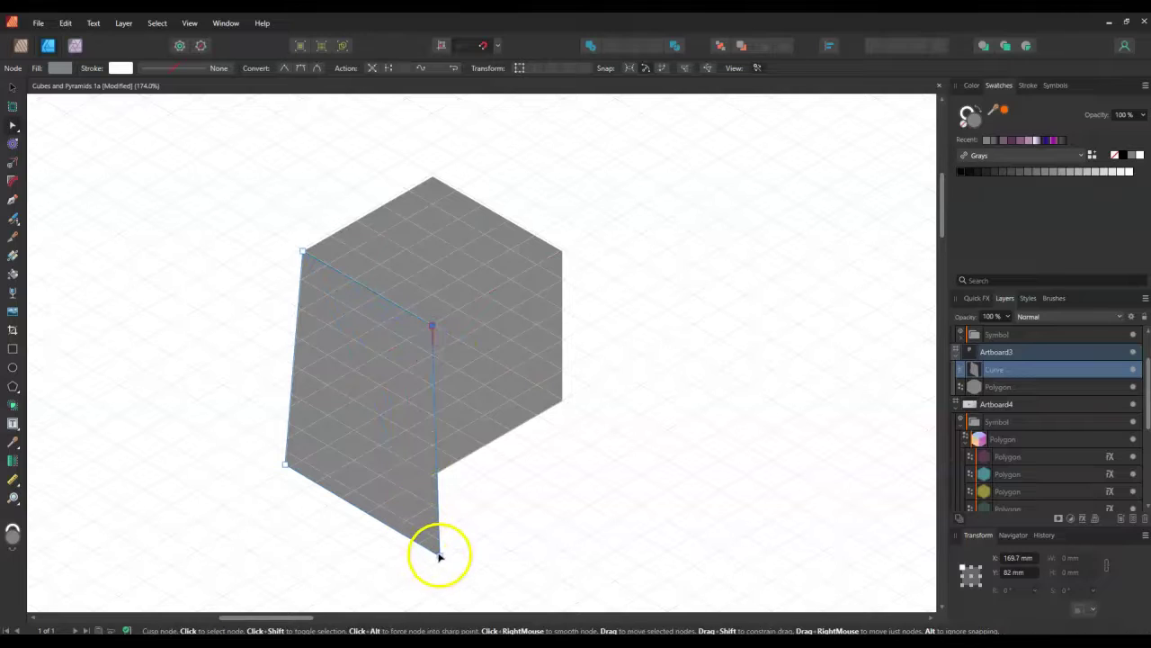
click(332, 327)
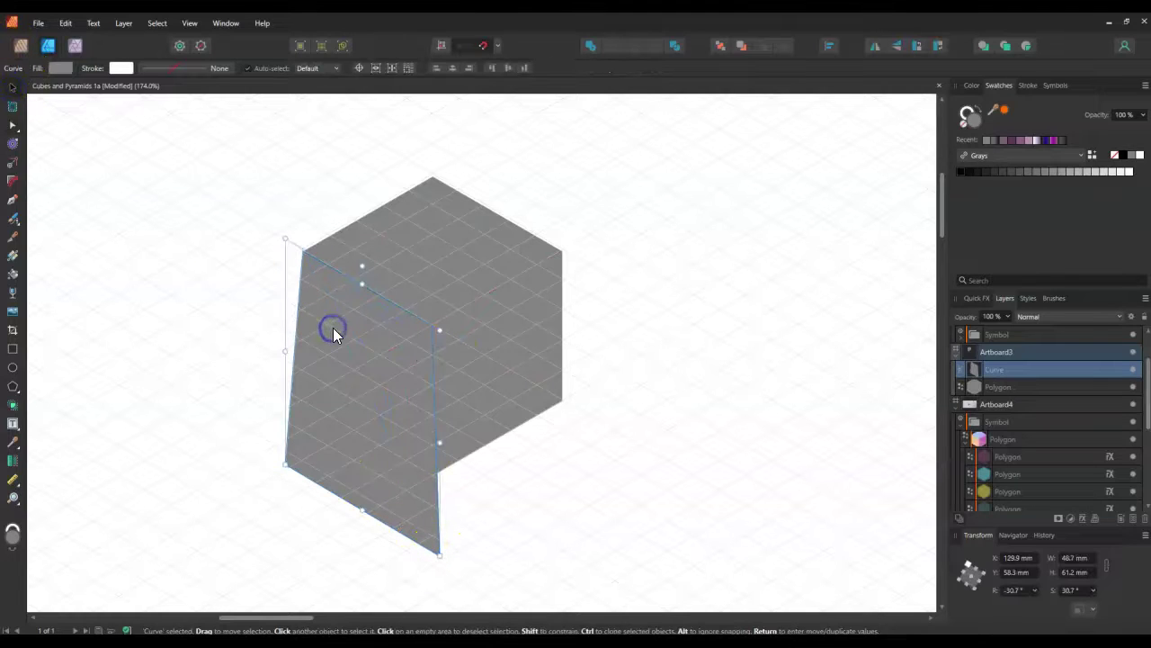
- Delete the slanted curve, duplicate the hexagon down-right, and move the original hexagon up
key(Delete)
click(391, 326)
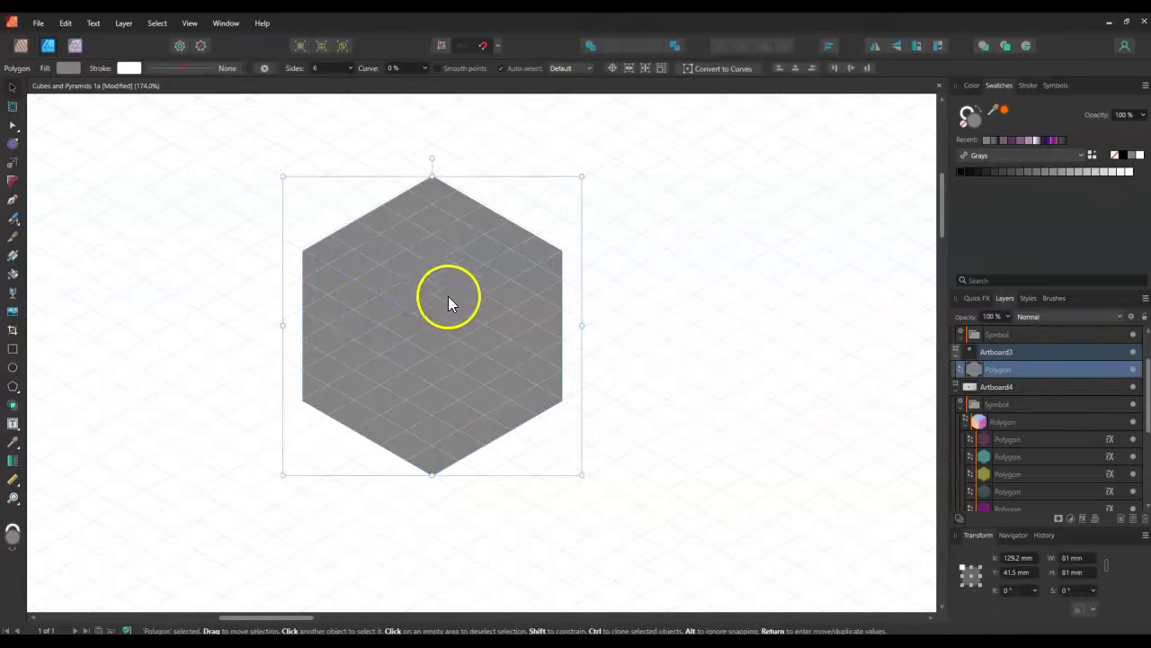
drag(373, 329, 500, 401)
click(355, 320)
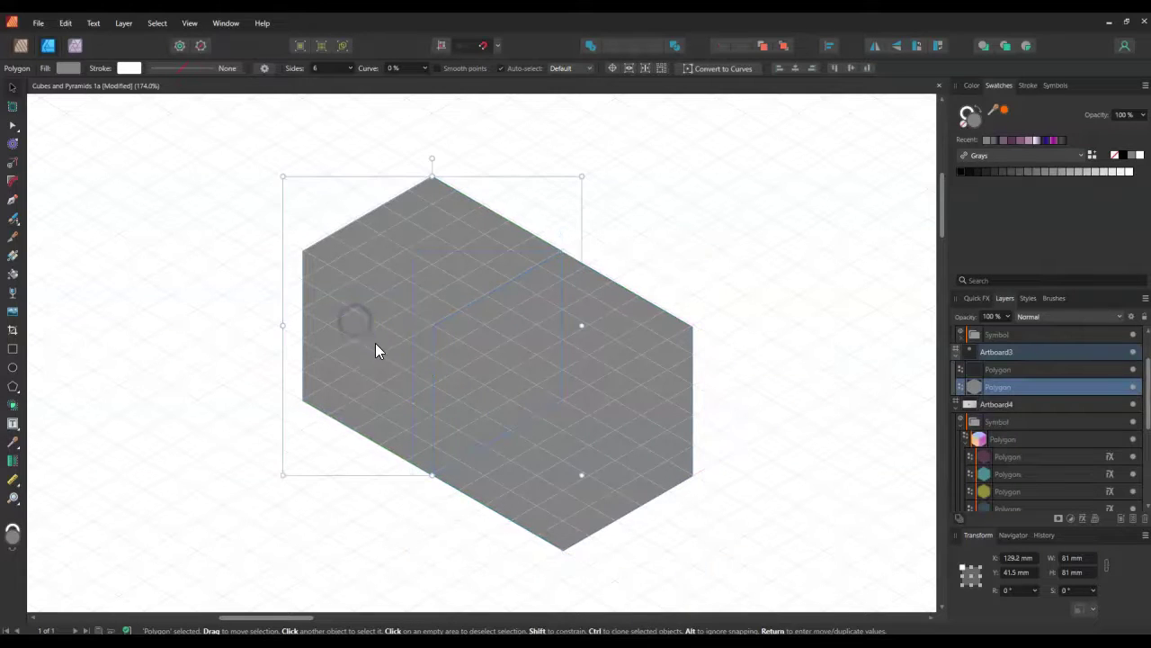
scroll(376, 351, up, 4)
drag(405, 411, 404, 261)
scroll(421, 278, down, 3)
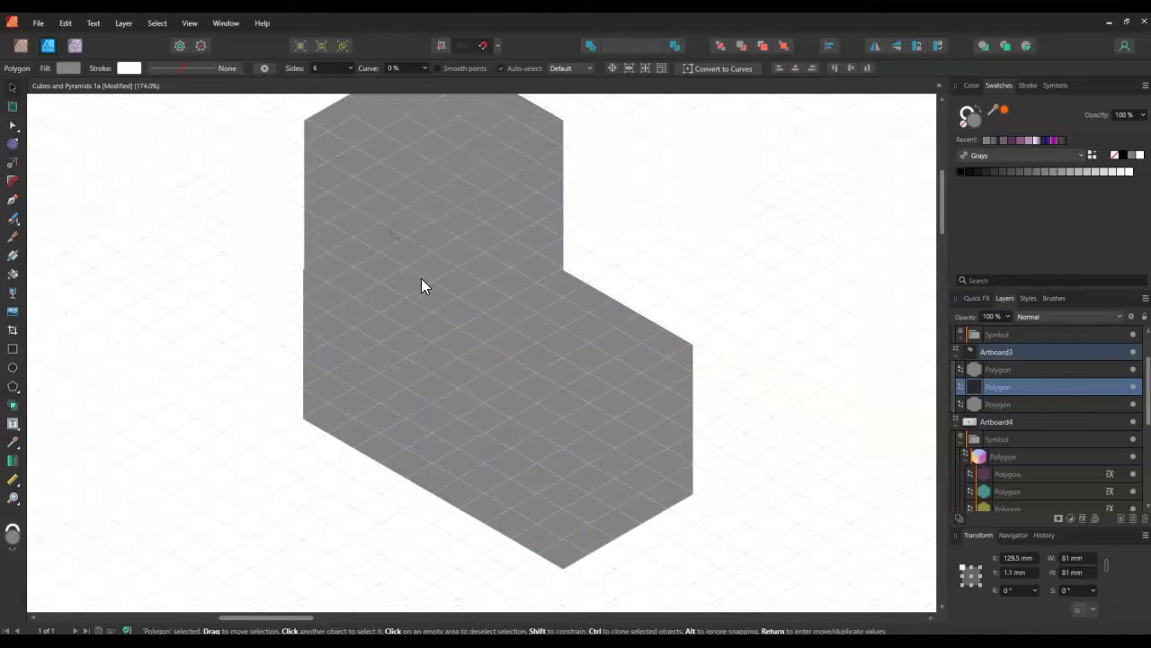
scroll(388, 311, down, 1)
- Move another hexagon copy down-left to complete the one-above-two cluster
click(372, 321)
drag(404, 318, 273, 385)
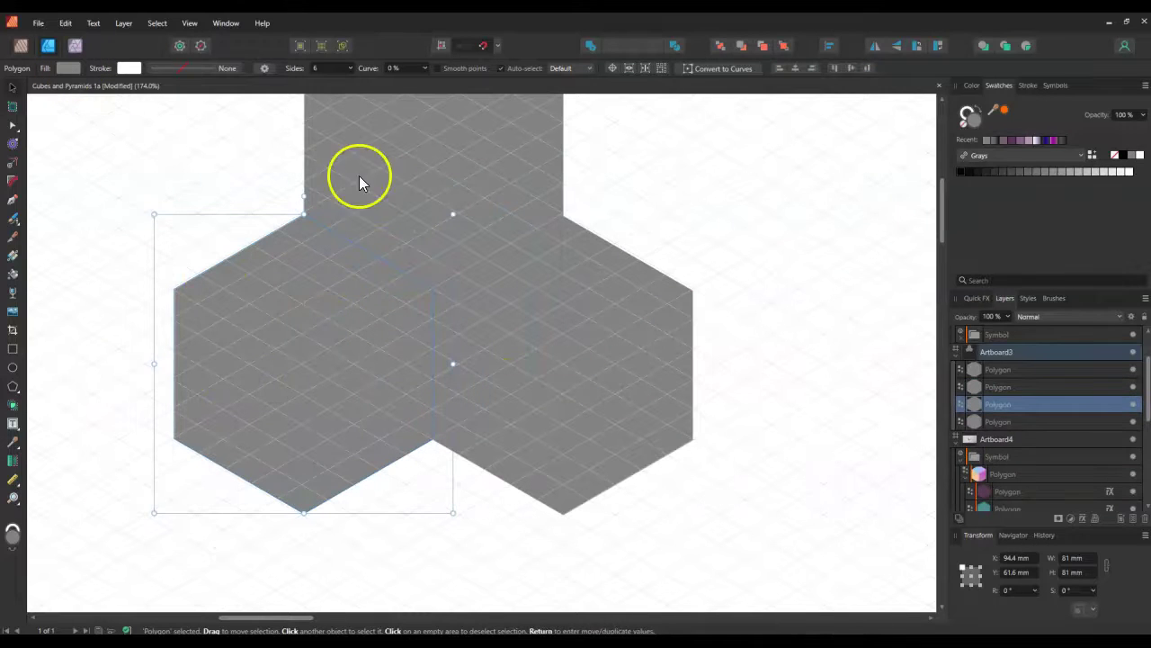
scroll(544, 317, up, 2)
scroll(533, 319, up, 1)
scroll(531, 315, down, 3)
scroll(492, 311, up, 2)
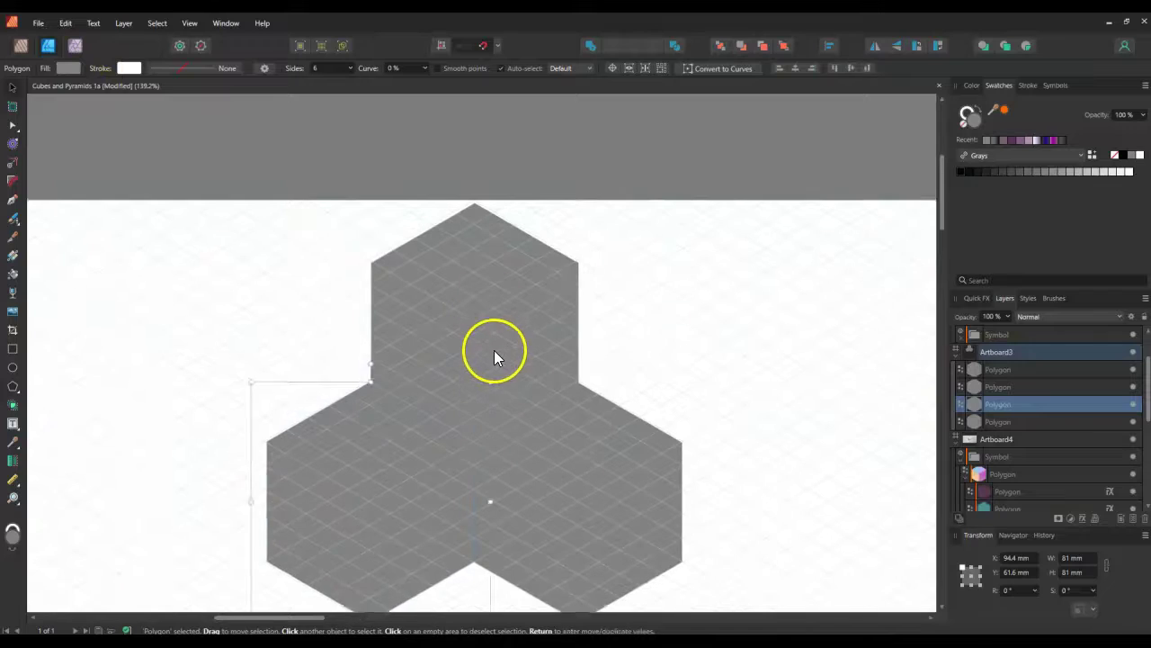
scroll(493, 347, down, 1)
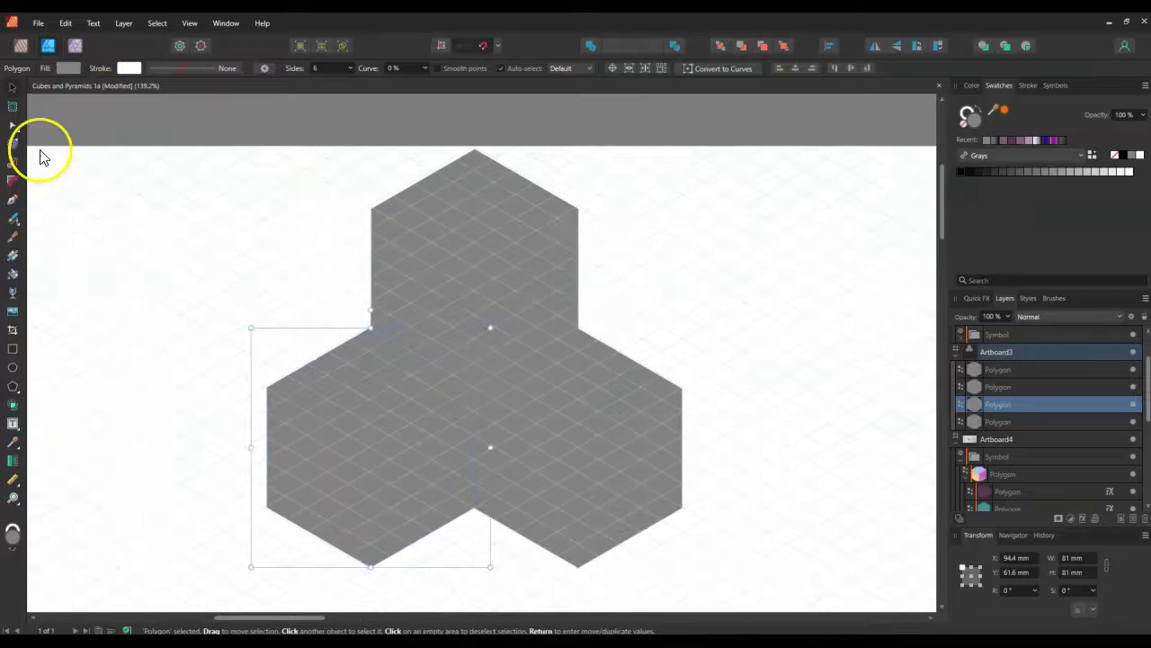
- Lighten the lower-left hexagon to light grey and darken the lower-right one to charcoal
click(67, 67)
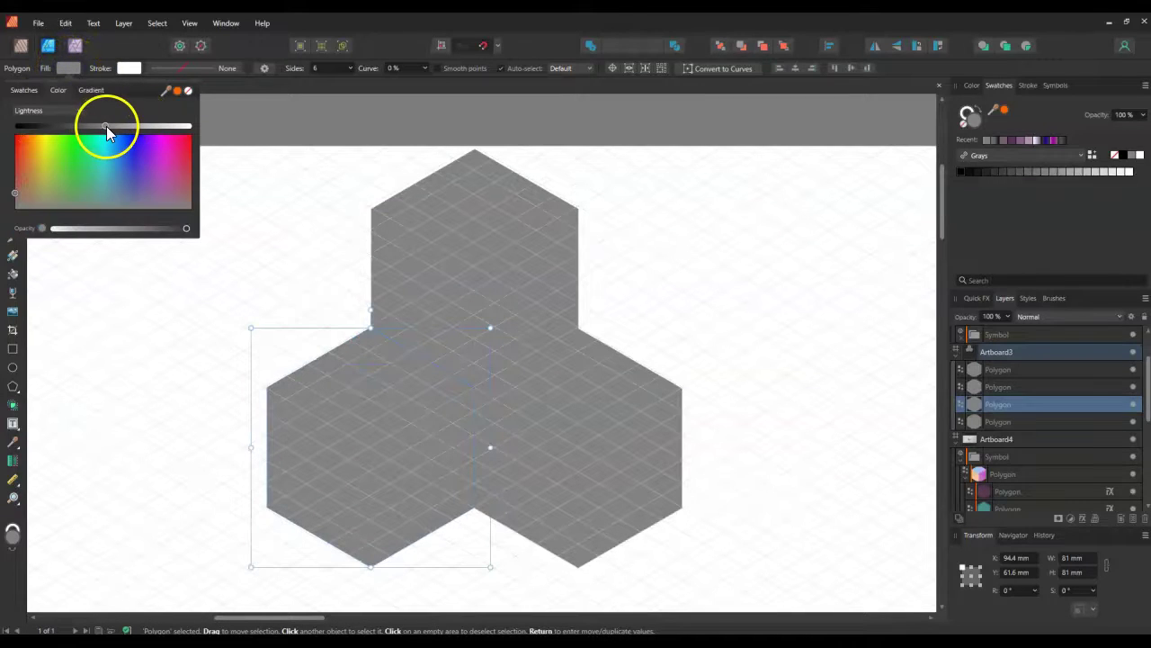
drag(106, 126, 137, 128)
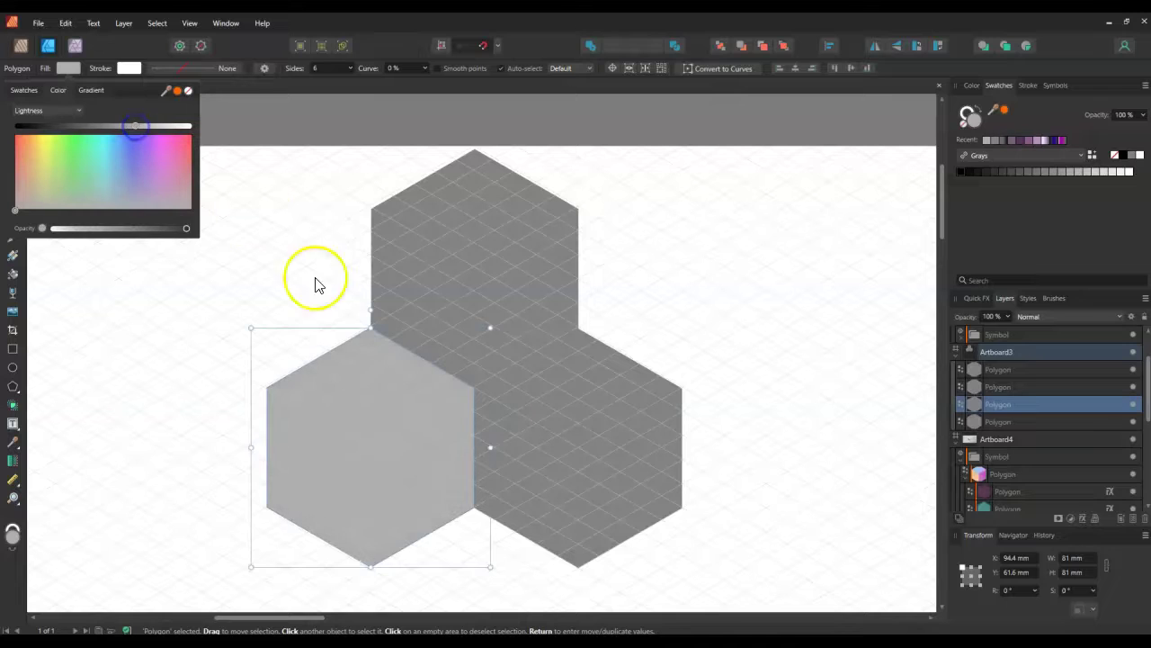
click(606, 408)
click(56, 65)
drag(104, 125, 57, 130)
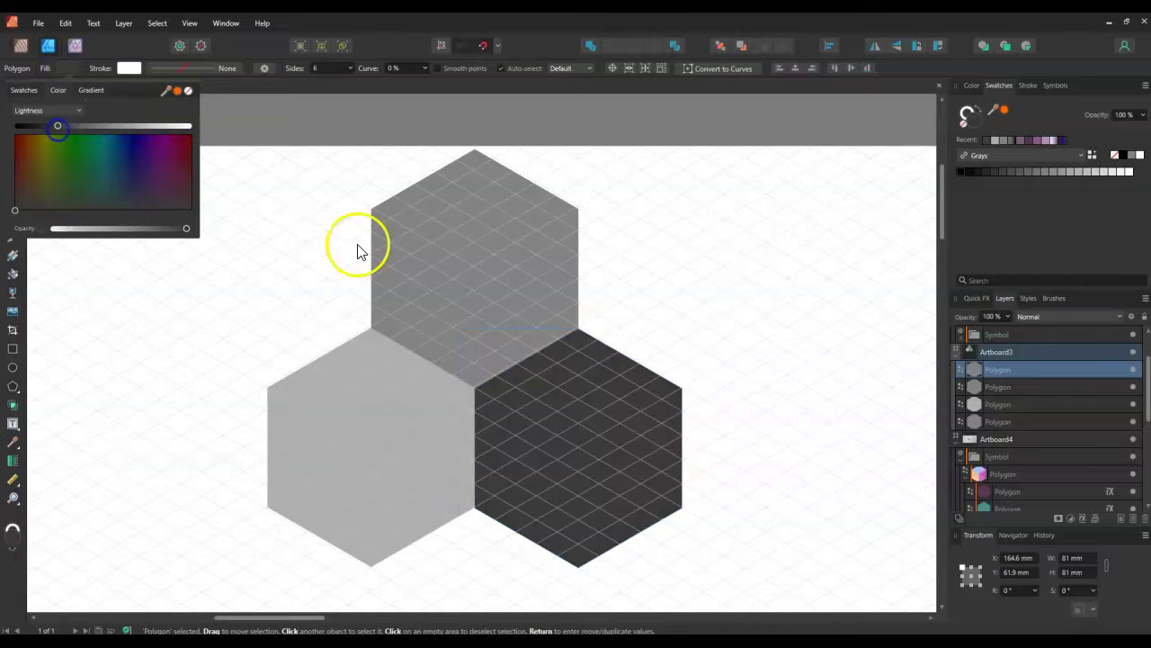
click(377, 405)
click(67, 68)
drag(132, 123, 149, 127)
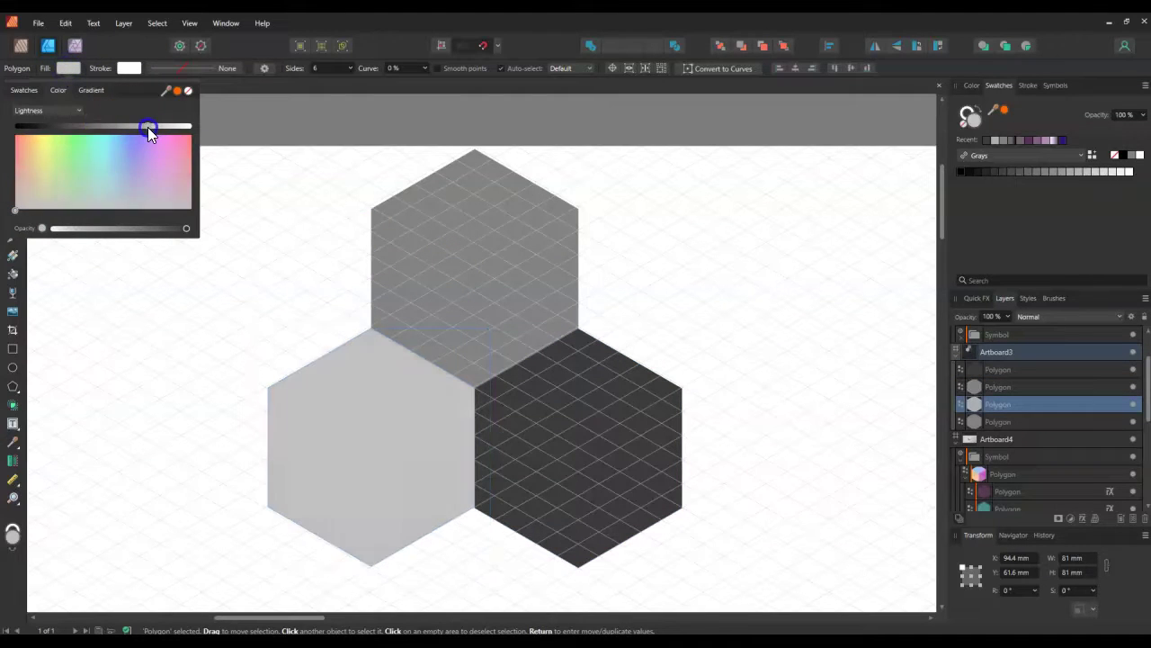
click(286, 267)
click(297, 294)
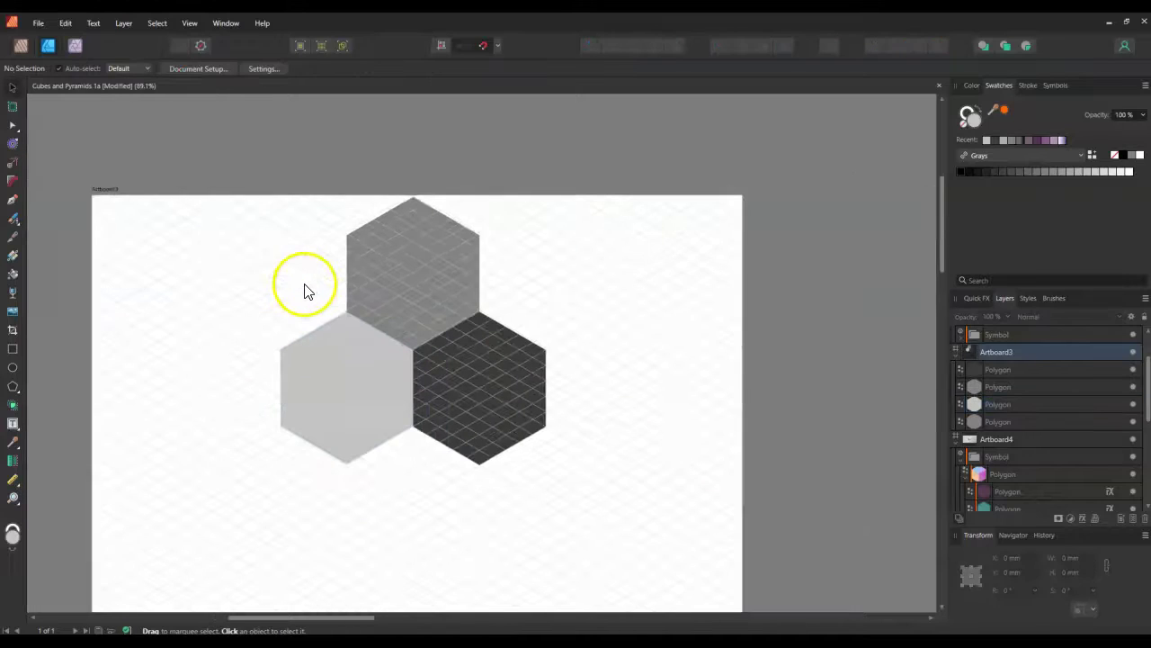
click(1031, 425)
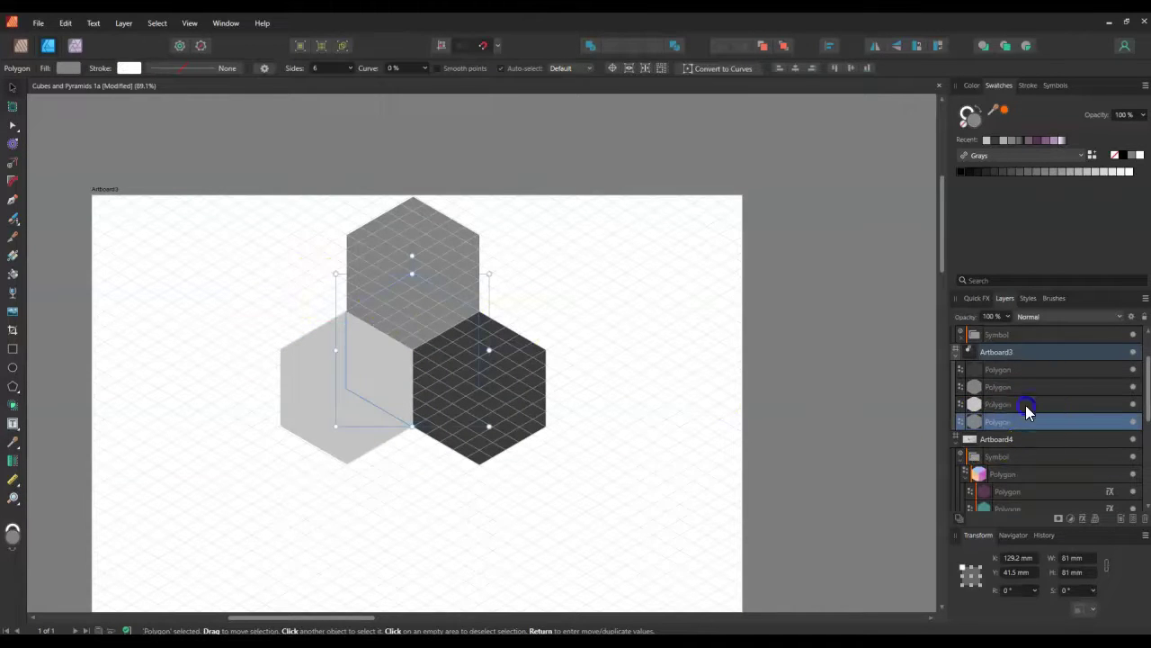
click(1025, 404)
shift+click(1025, 368)
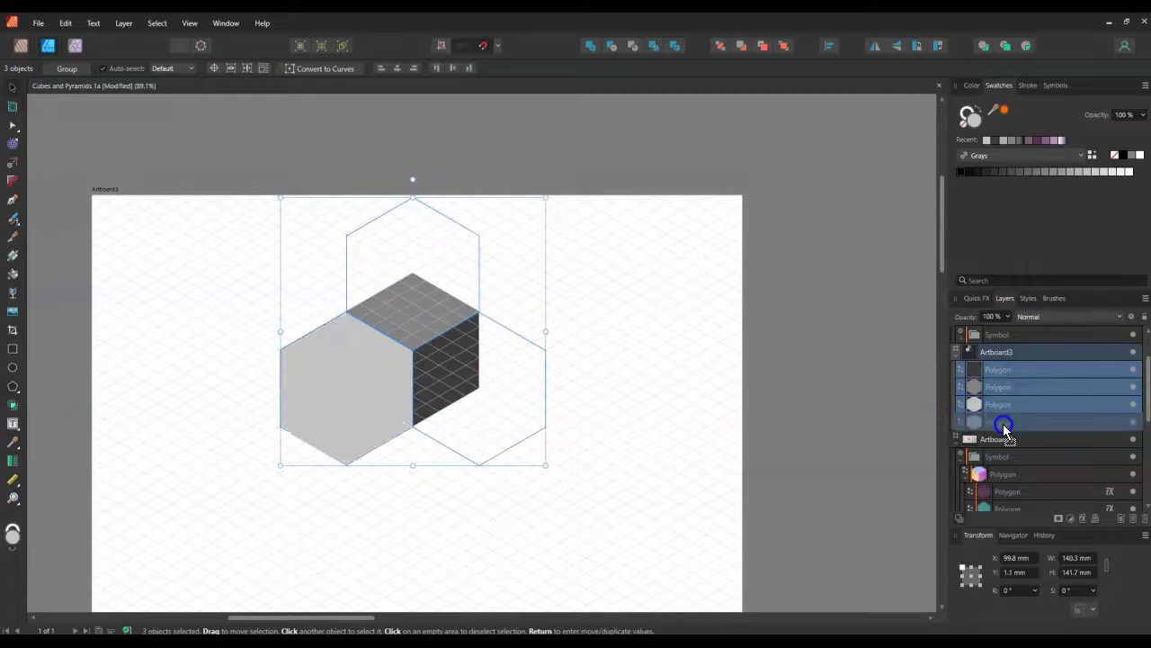
drag(1003, 424, 1003, 421)
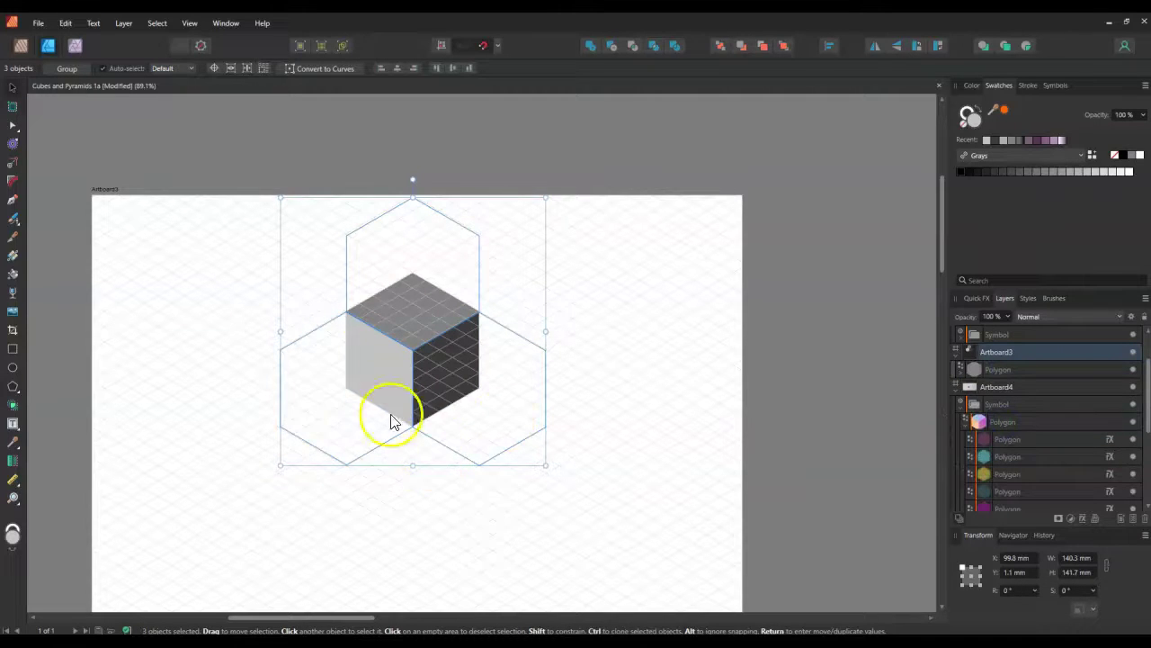
scroll(353, 338, up, 4)
click(149, 296)
scroll(151, 305, down, 2)
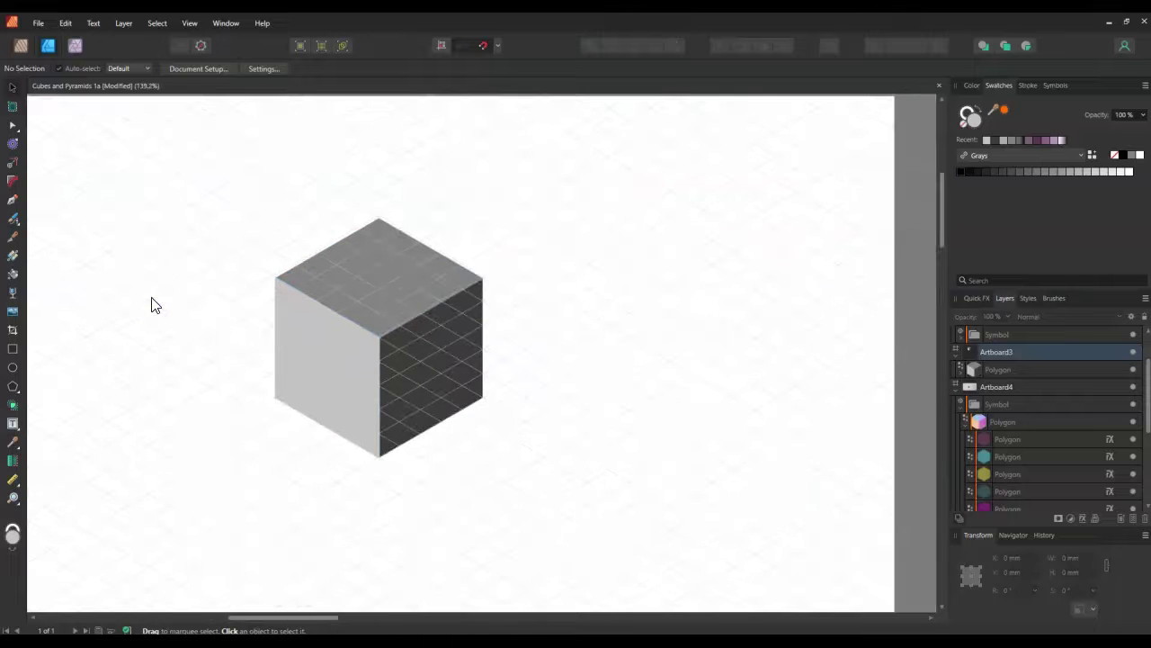
scroll(151, 304, down, 1)
scroll(184, 302, up, 2)
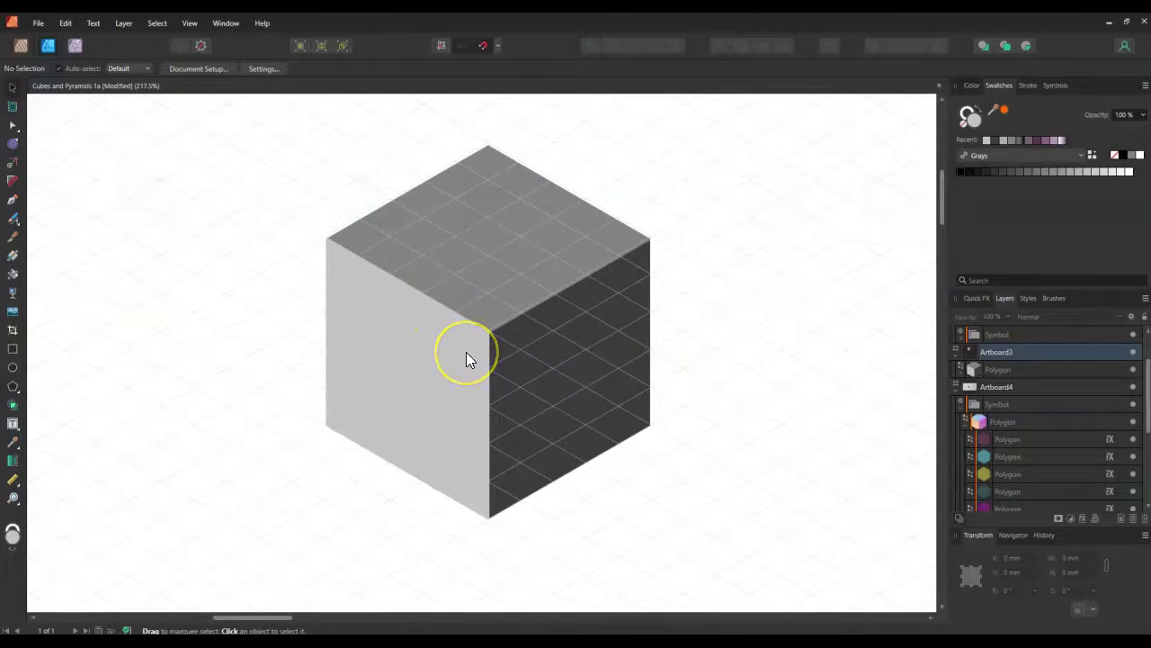
scroll(466, 351, down, 3)
scroll(500, 329, up, 2)
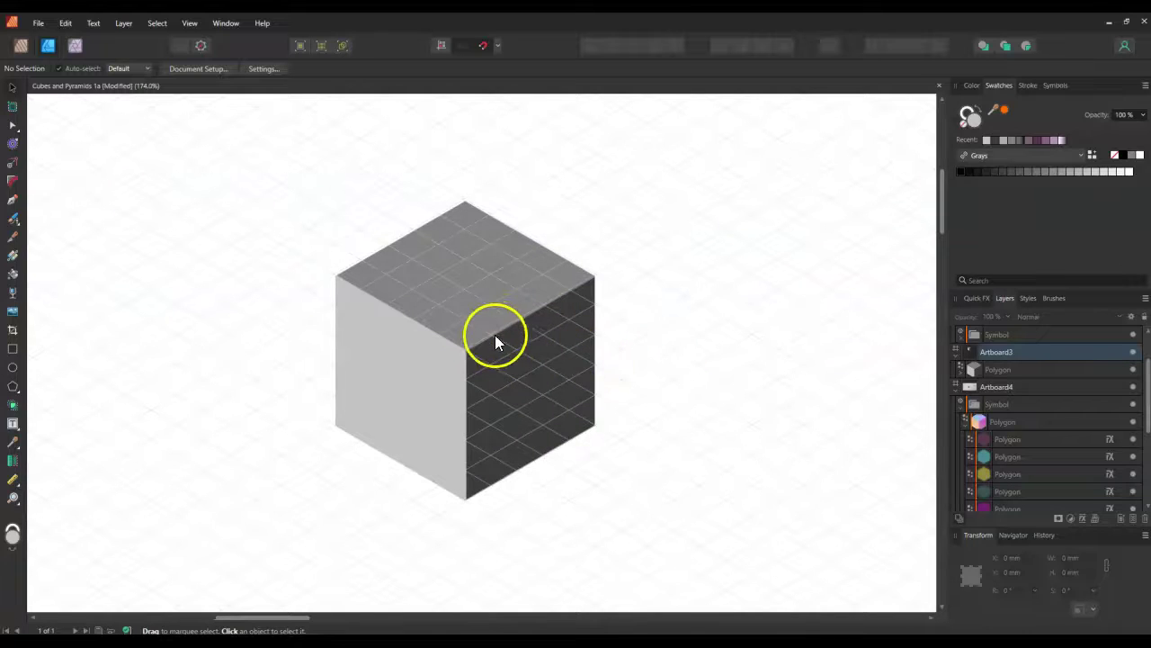
scroll(520, 308, up, 4)
scroll(527, 299, down, 2)
- Move a face polygon up and nudge it down to close the gap
scroll(531, 303, up, 2)
click(562, 327)
click(560, 347)
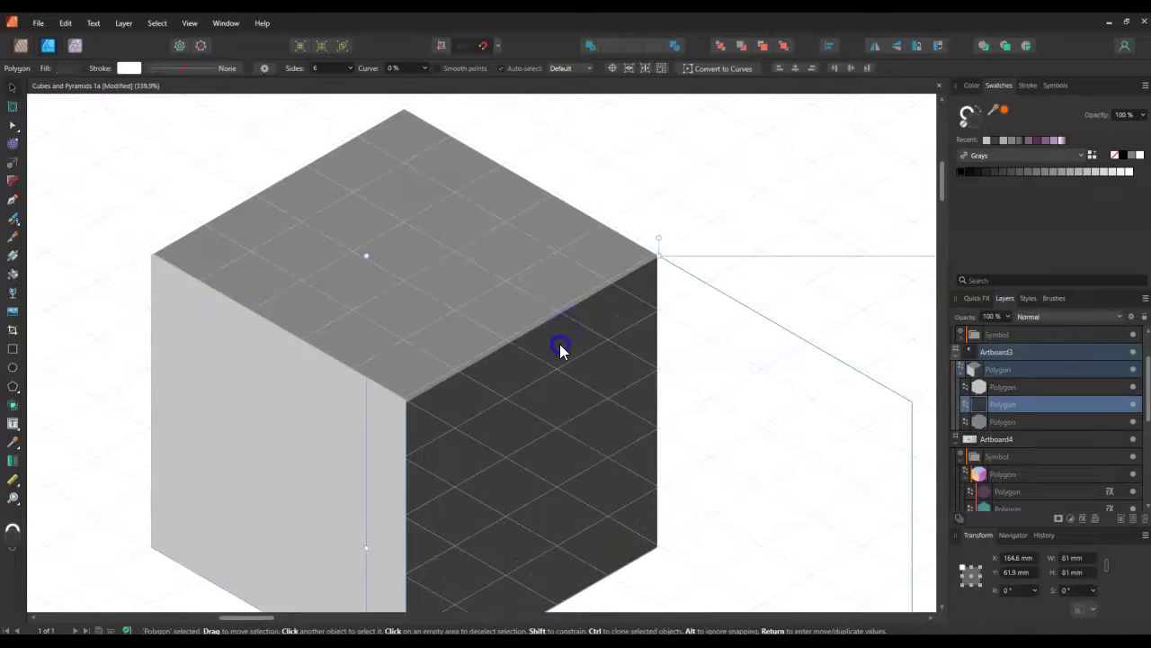
drag(559, 349, 558, 342)
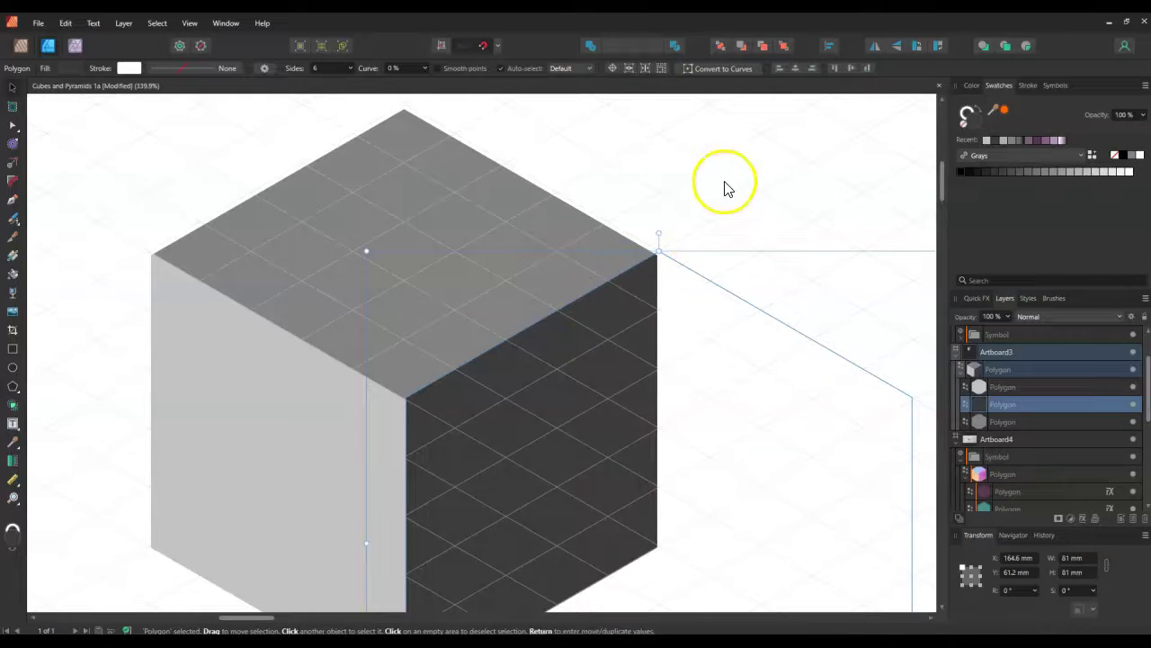
scroll(606, 301, up, 2)
key(Down)
key(Down)
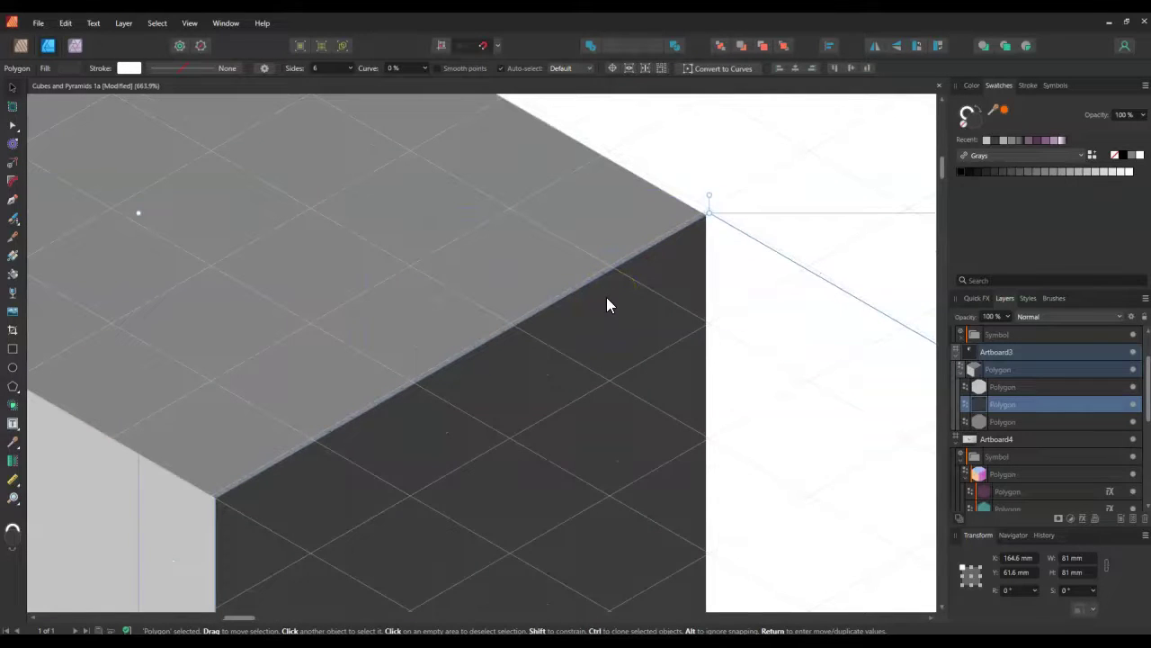
scroll(607, 296, down, 2)
- Nudge the cube's top face up and sideways into alignment
click(424, 270)
scroll(420, 270, up, 2)
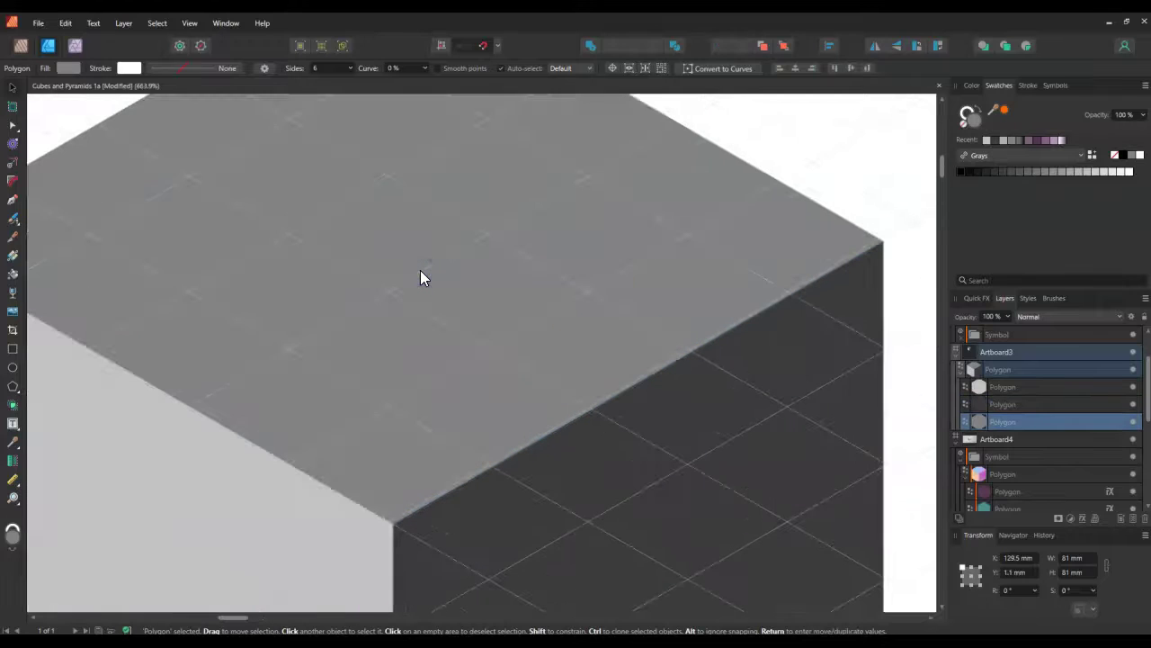
key(Up)
key(Up)
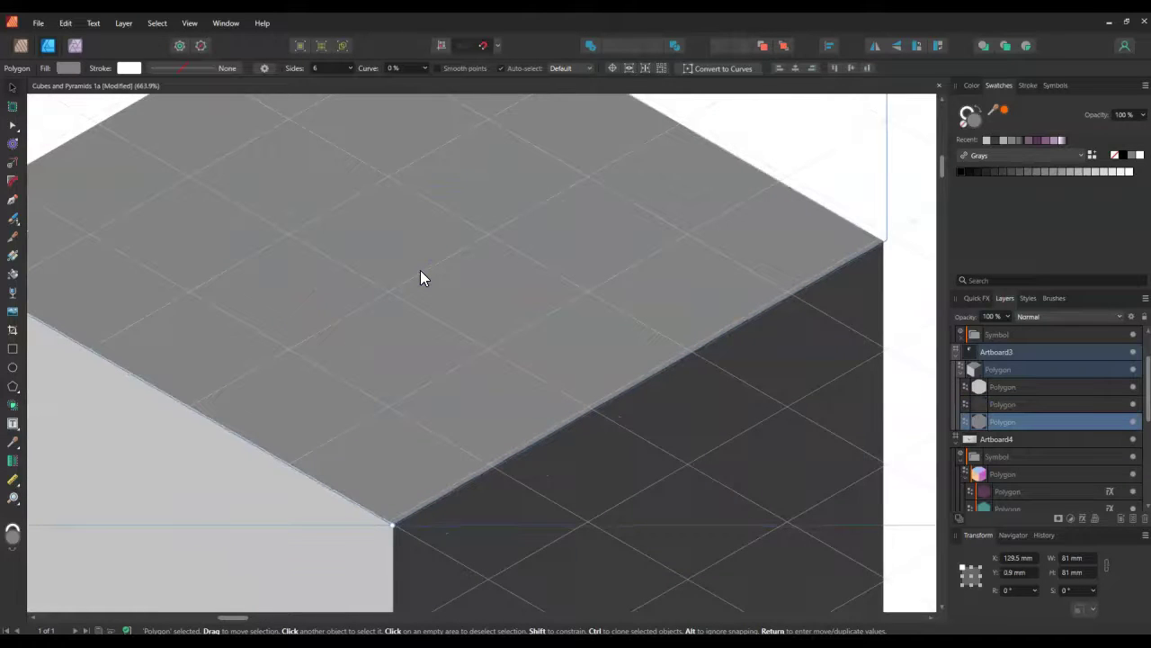
scroll(420, 270, down, 3)
scroll(141, 255, up, 2)
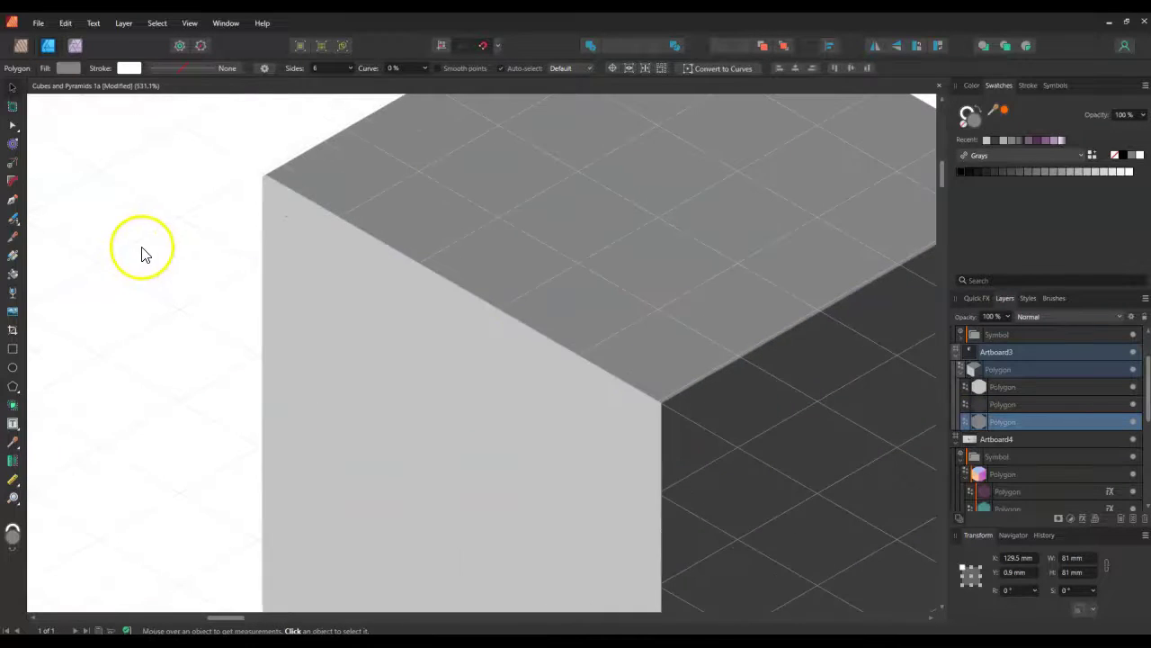
key(Left)
key(Left)
key(Left)
key(Right)
key(Right)
key(Right)
key(Right)
- Snap the dark right face's corner against the cube edge, then deselect
click(420, 388)
click(431, 464)
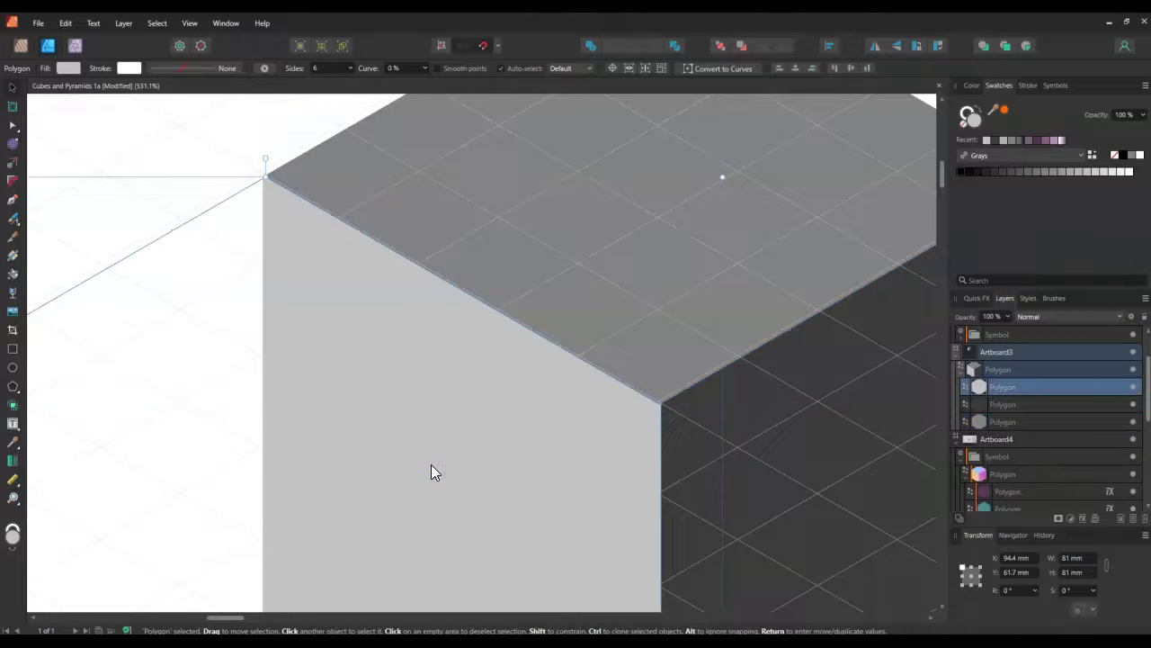
click(797, 431)
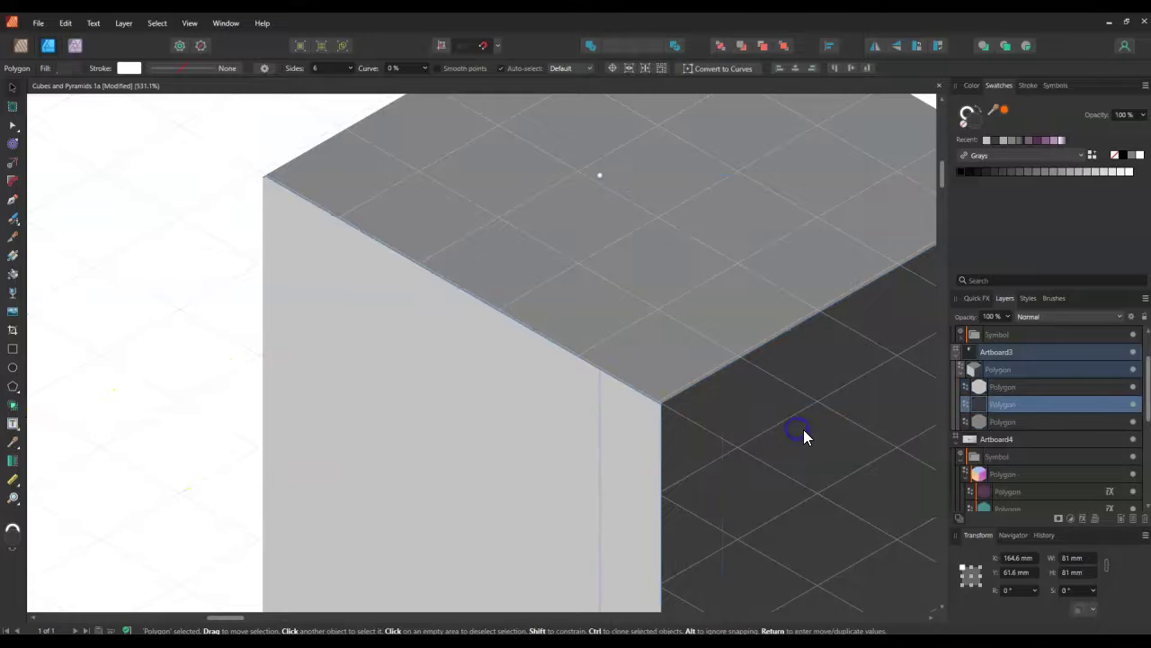
drag(206, 322, 353, 293)
click(139, 187)
click(105, 136)
scroll(246, 195, down, 6)
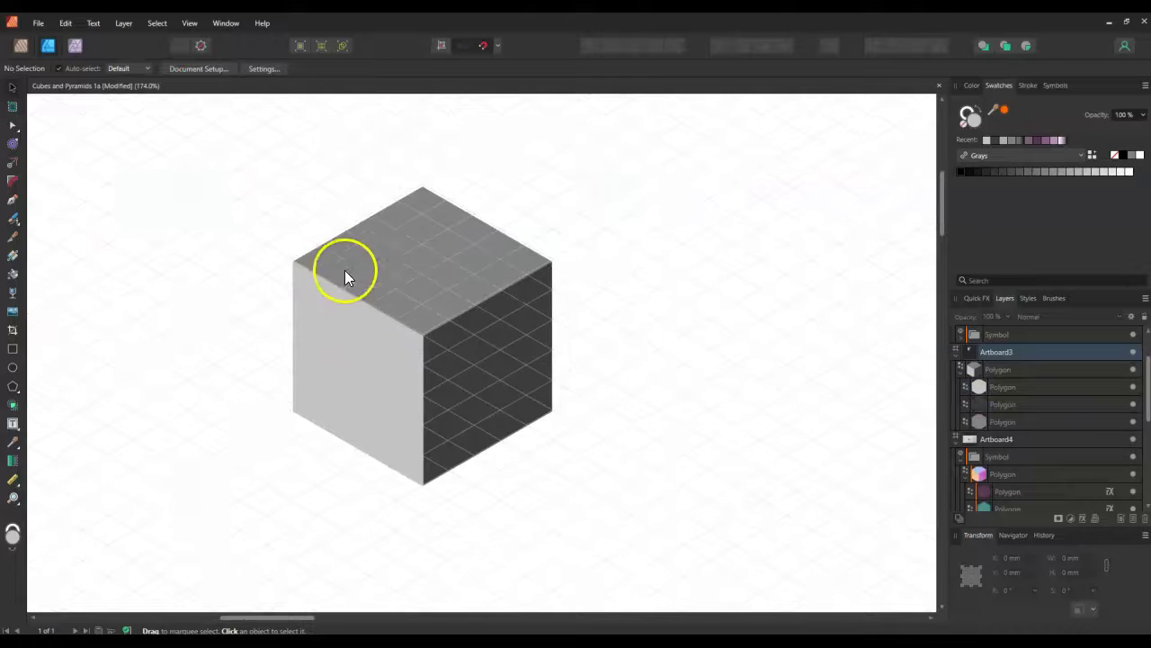
- Select the three Polygon face layers and apply a Gaussian Blur of about 9.6 px
click(1057, 391)
shift+click(1048, 421)
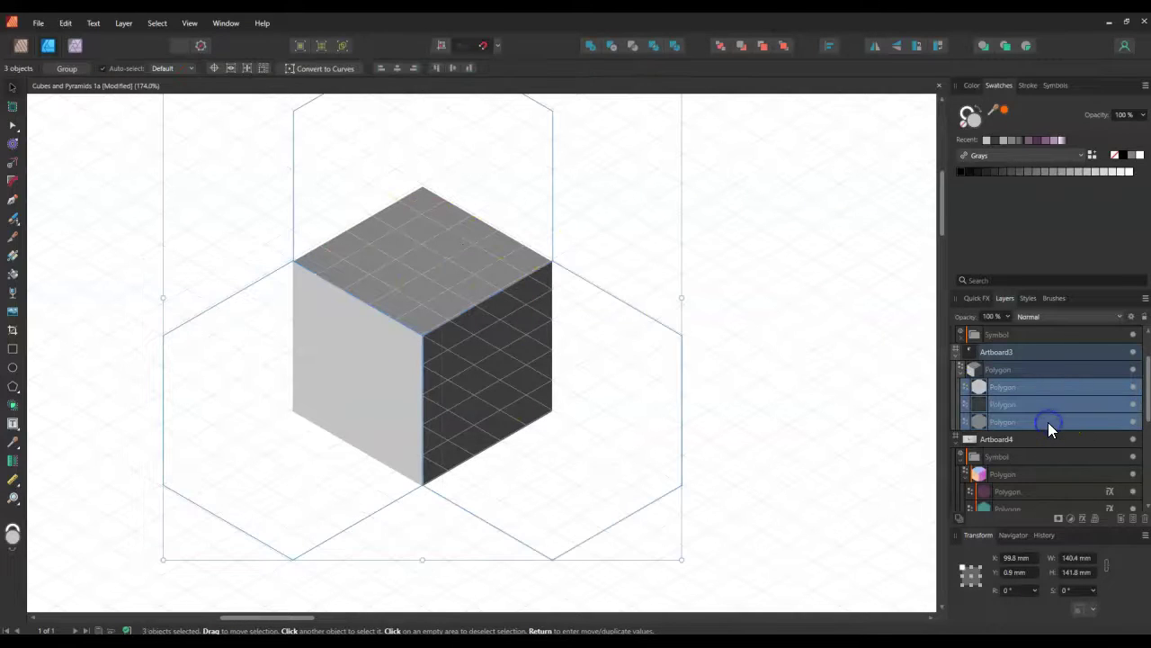
drag(1083, 413, 1073, 404)
drag(1021, 365, 1000, 95)
click(979, 297)
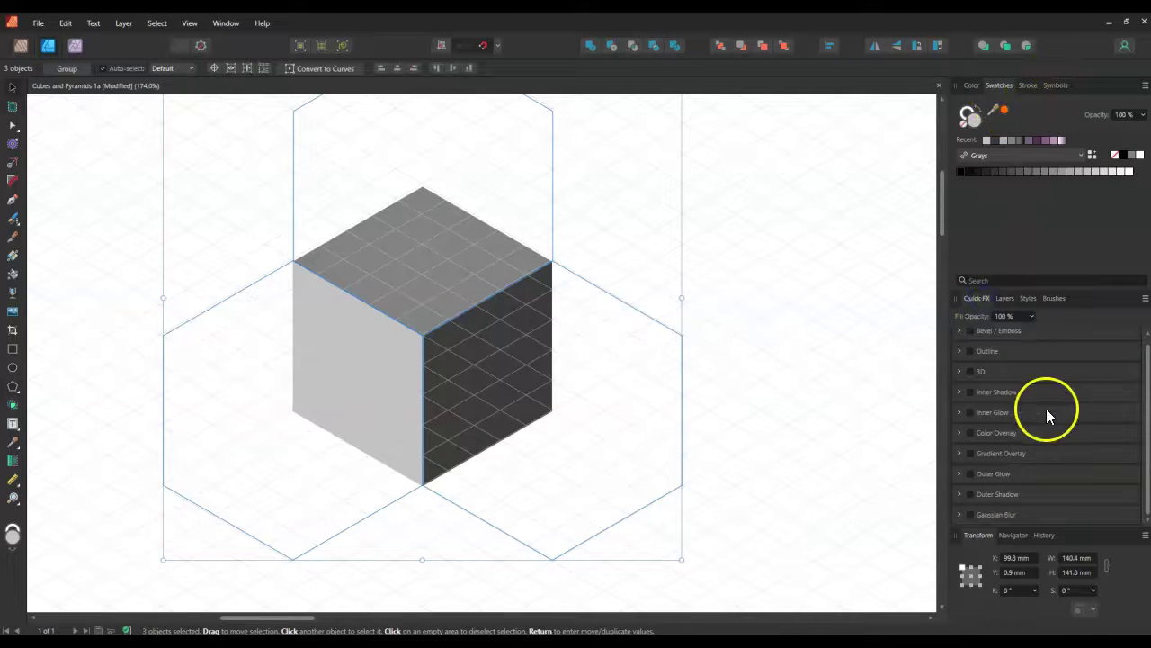
click(971, 518)
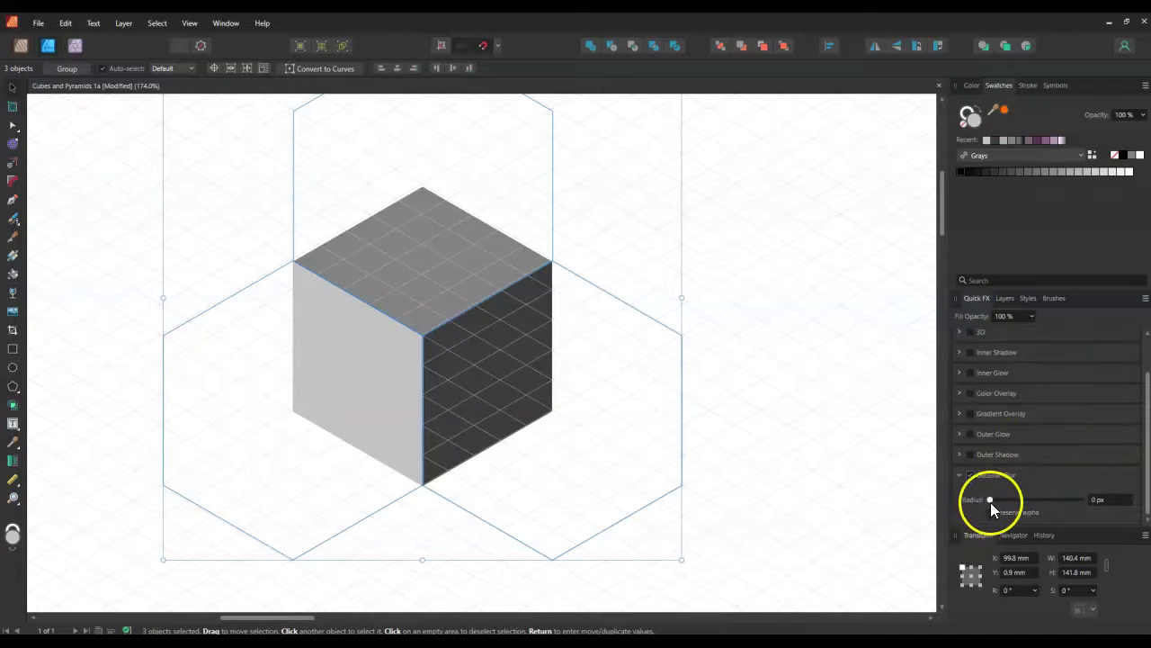
drag(986, 500, 1029, 499)
click(797, 522)
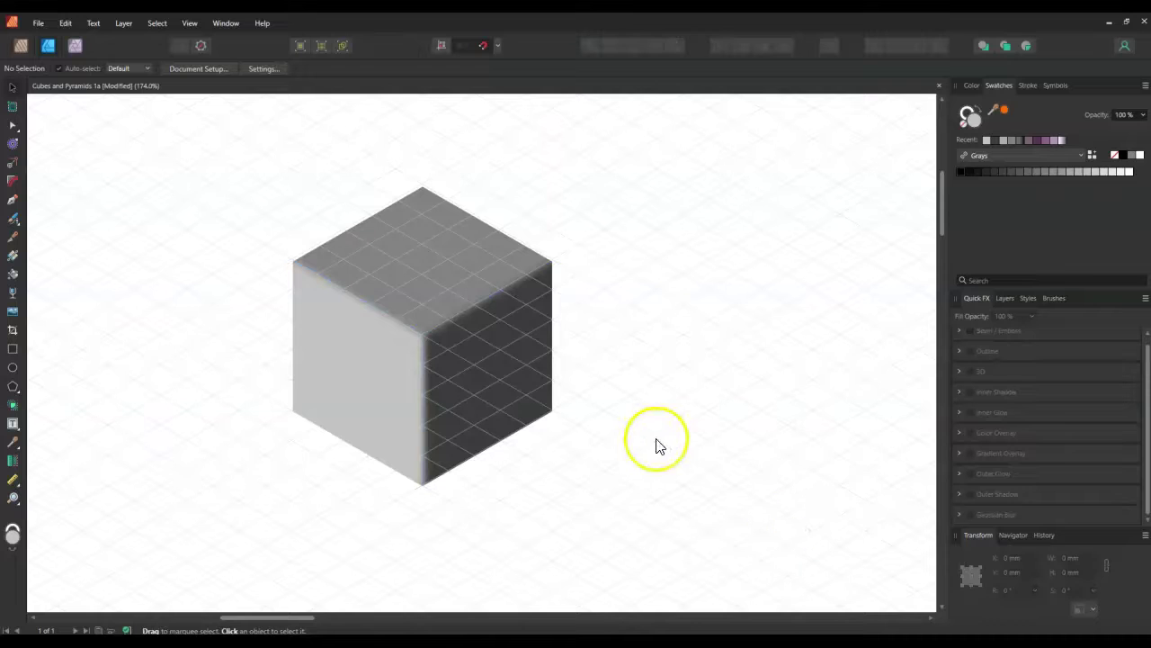
scroll(376, 360, up, 3)
scroll(378, 369, down, 3)
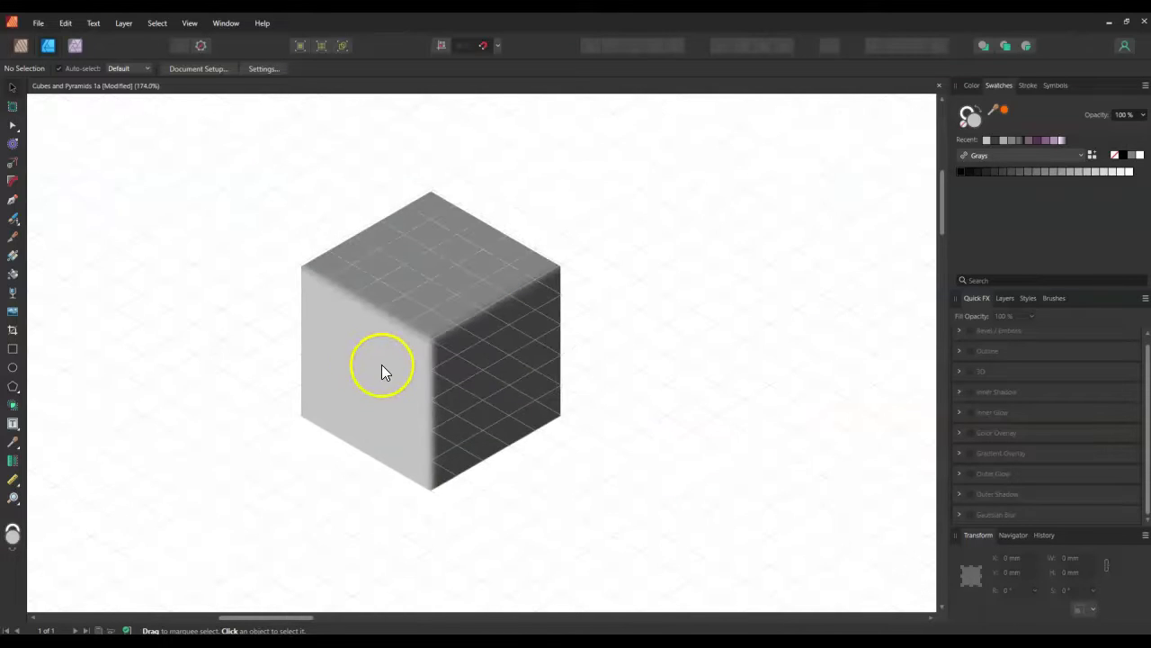
- Draw a three-node pen path along the cube's front top and vertical edges
click(11, 200)
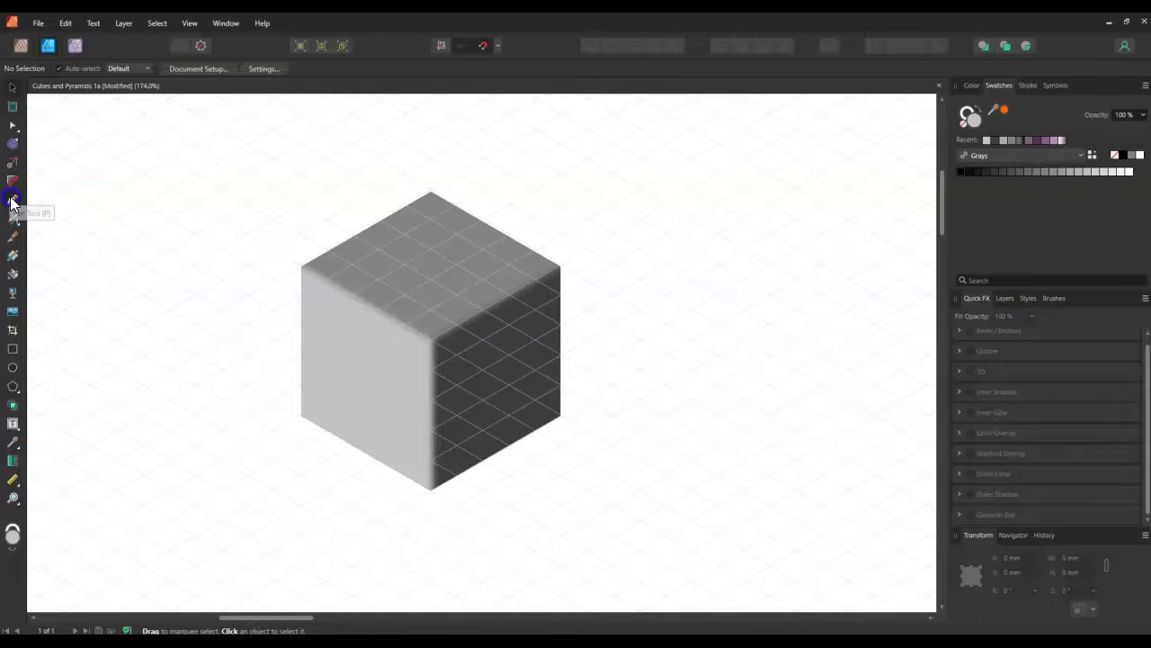
click(331, 284)
click(430, 340)
click(430, 440)
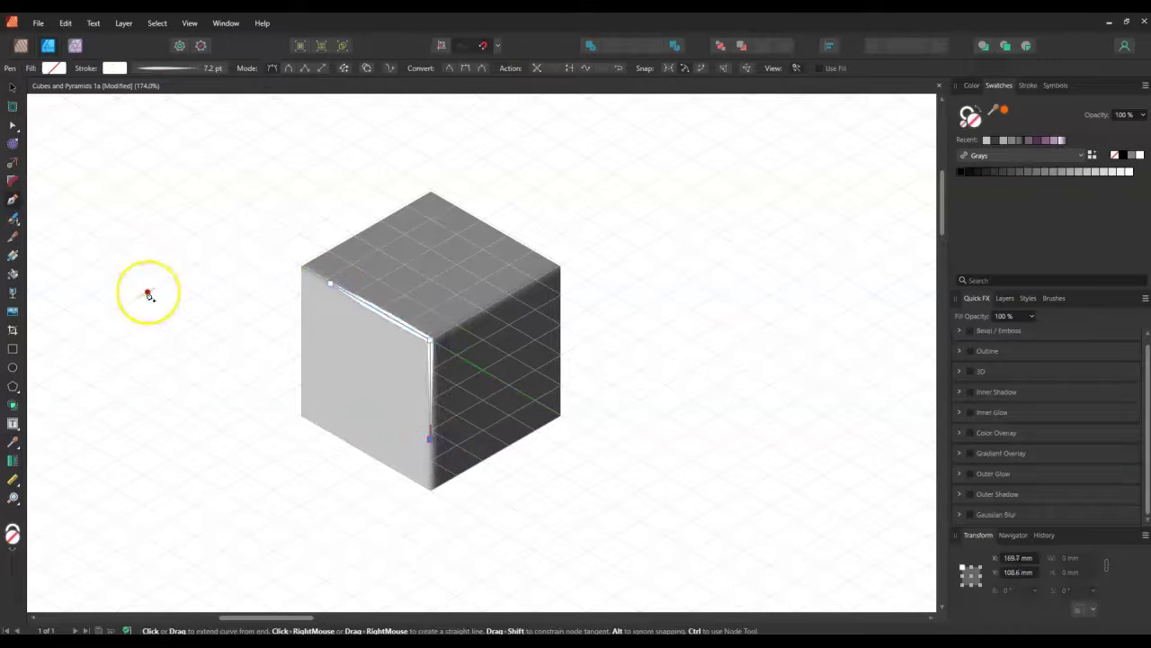
scroll(371, 322, up, 3)
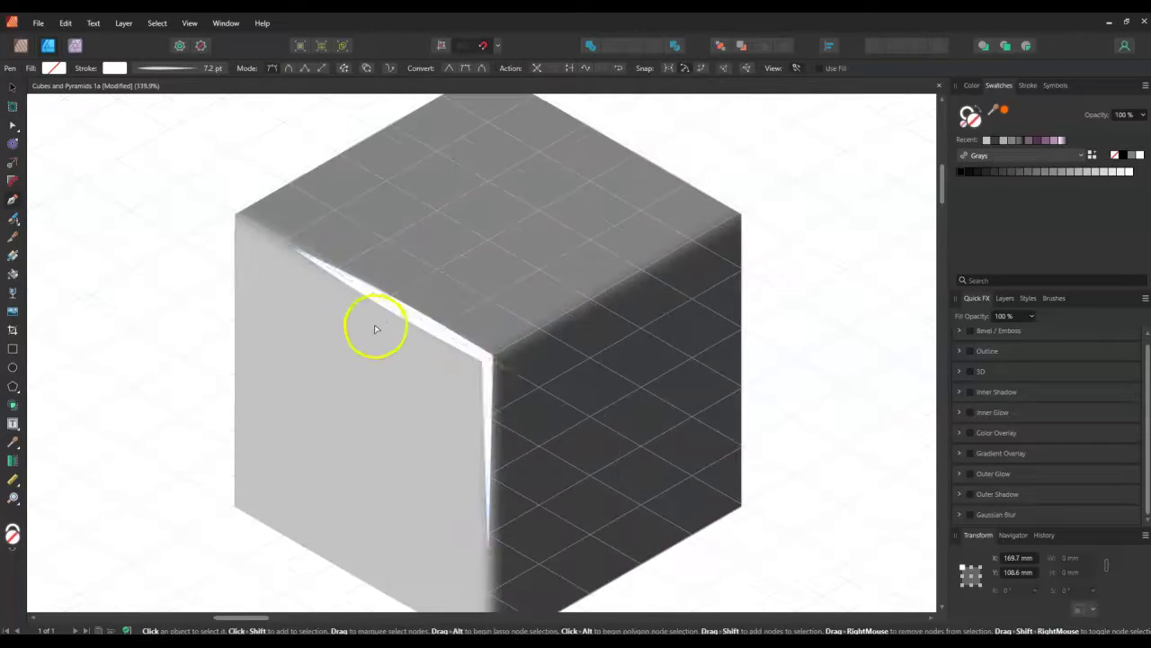
- Taper the highlight stroke by editing its Pressure curve
click(190, 68)
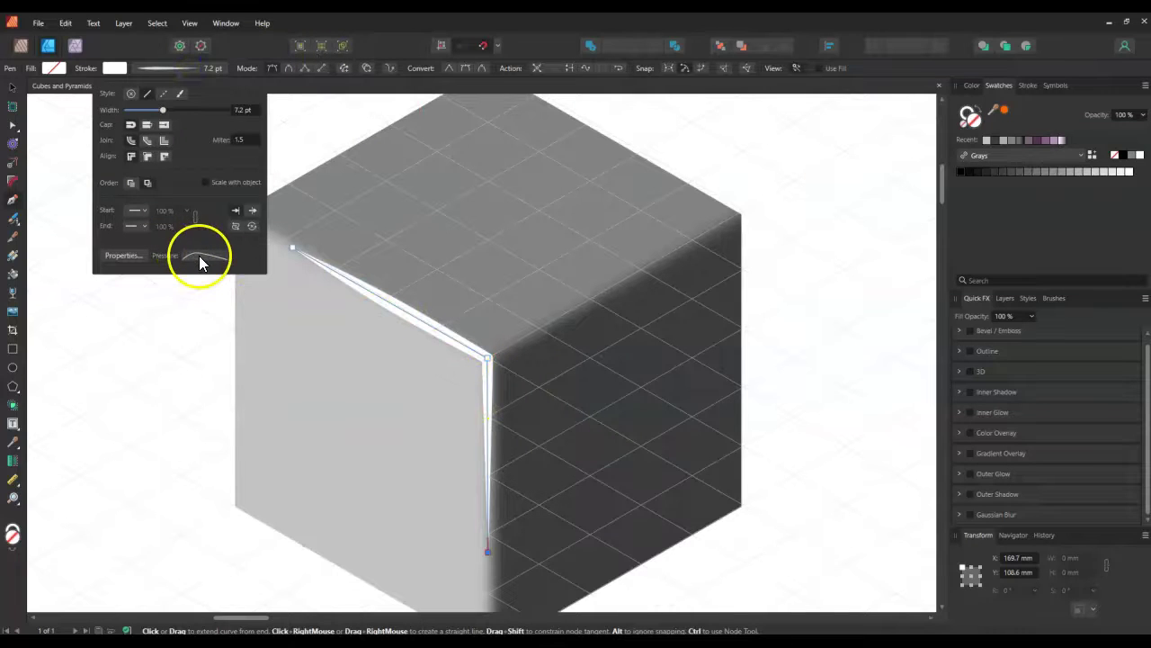
click(200, 257)
mouse_move(330, 358)
mouse_down()
mouse_move(347, 336)
mouse_move(347, 368)
mouse_up()
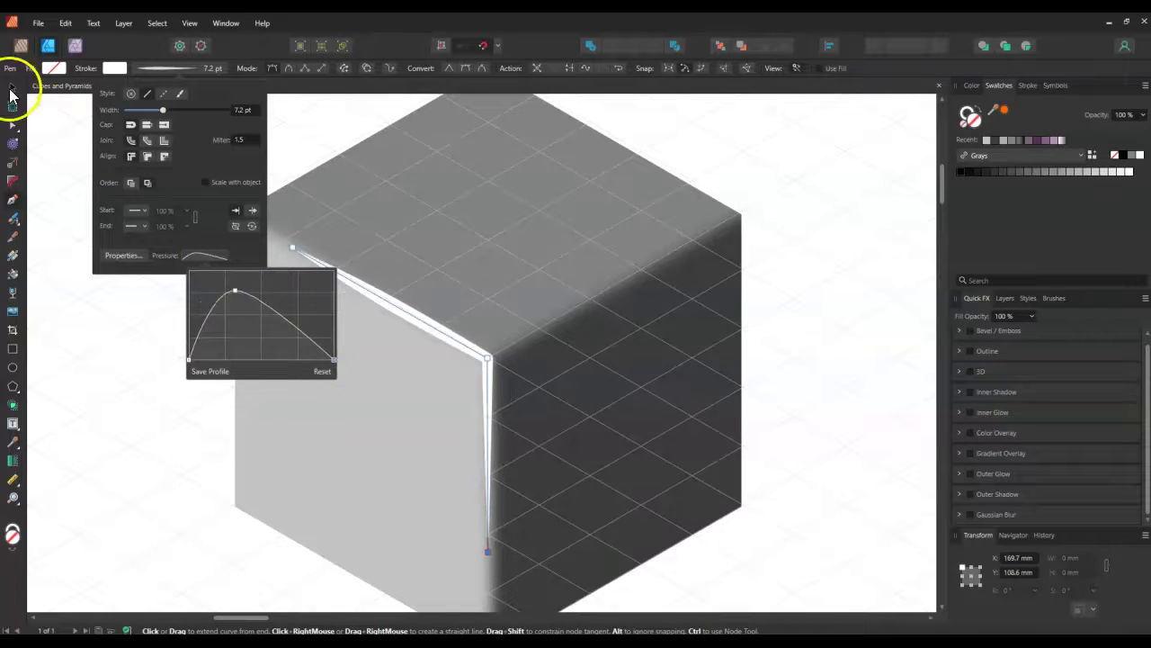
- Blur the highlight stroke with a 9.3 px Gaussian Blur
click(1025, 513)
scroll(983, 500, down, 1)
drag(993, 497, 1028, 500)
scroll(817, 437, down, 5)
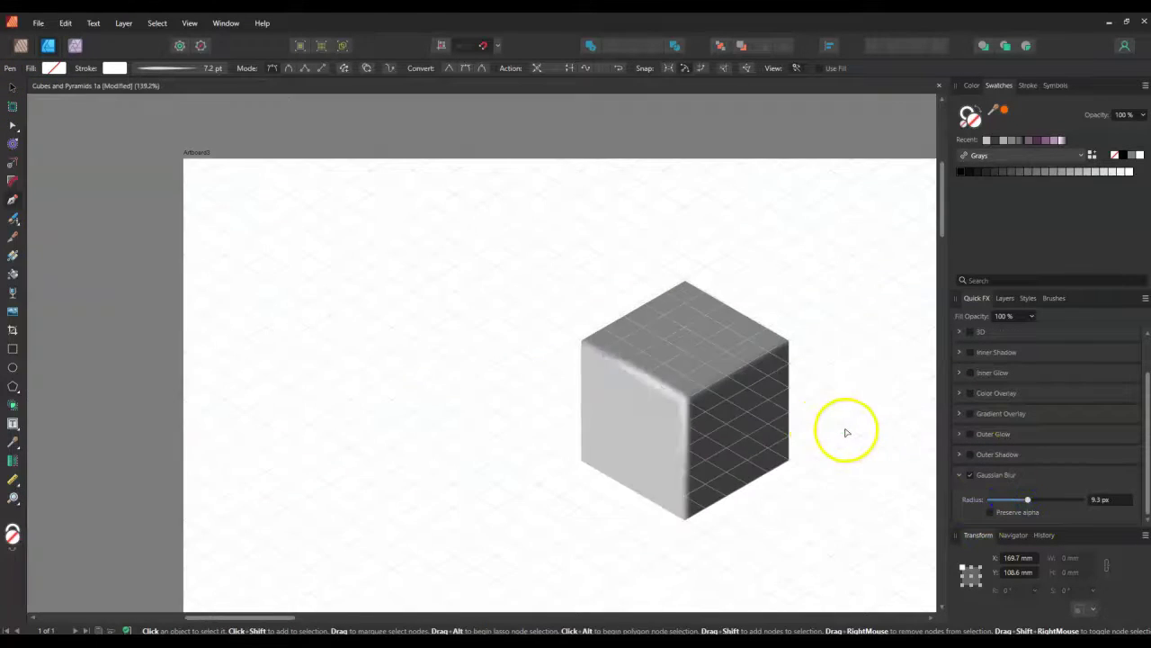
scroll(858, 432, up, 4)
- Select the cube's hexagon outline and raise its Curve amount to 41%
key(v)
click(540, 220)
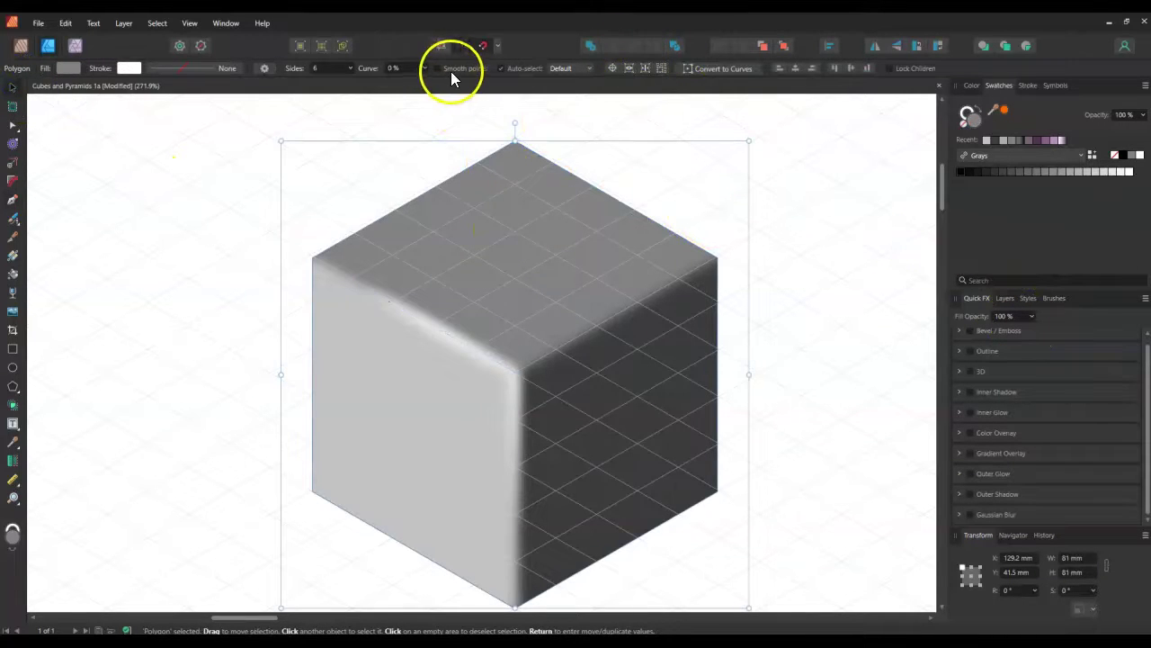
click(425, 68)
mouse_move(429, 83)
mouse_down()
mouse_move(444, 83)
mouse_move(399, 81)
mouse_move(465, 85)
mouse_move(410, 87)
mouse_move(429, 83)
mouse_up()
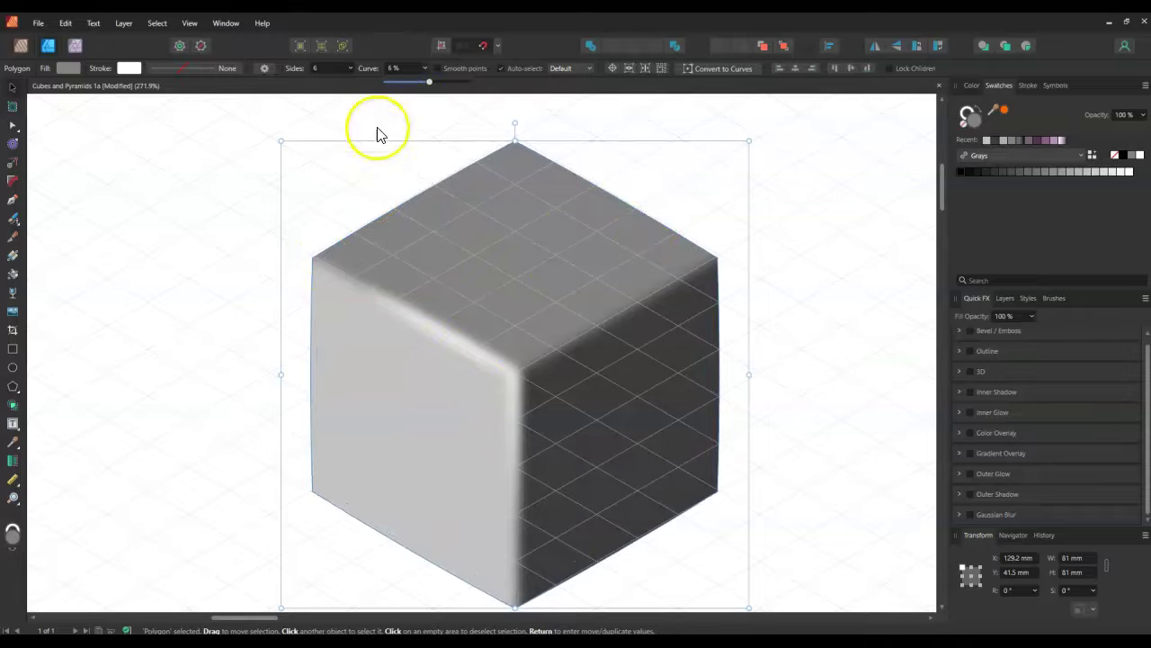
click(423, 71)
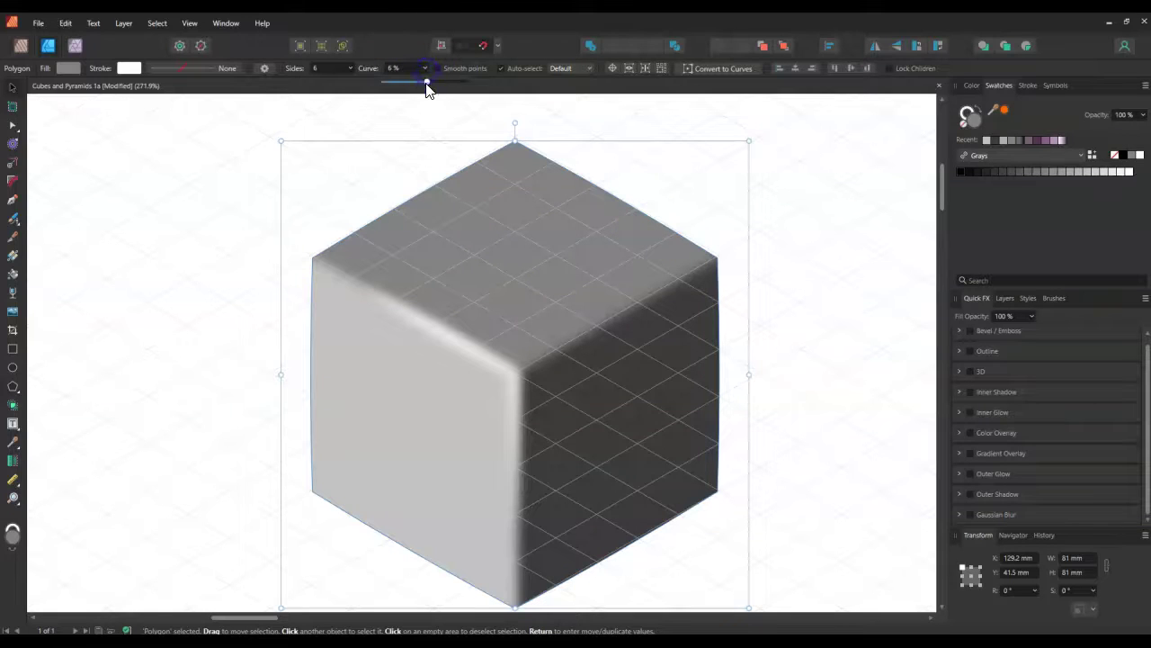
drag(428, 86, 441, 86)
- Reselect the bulged cube polygon, then select the flat right-face polygon
scroll(343, 184, down, 3)
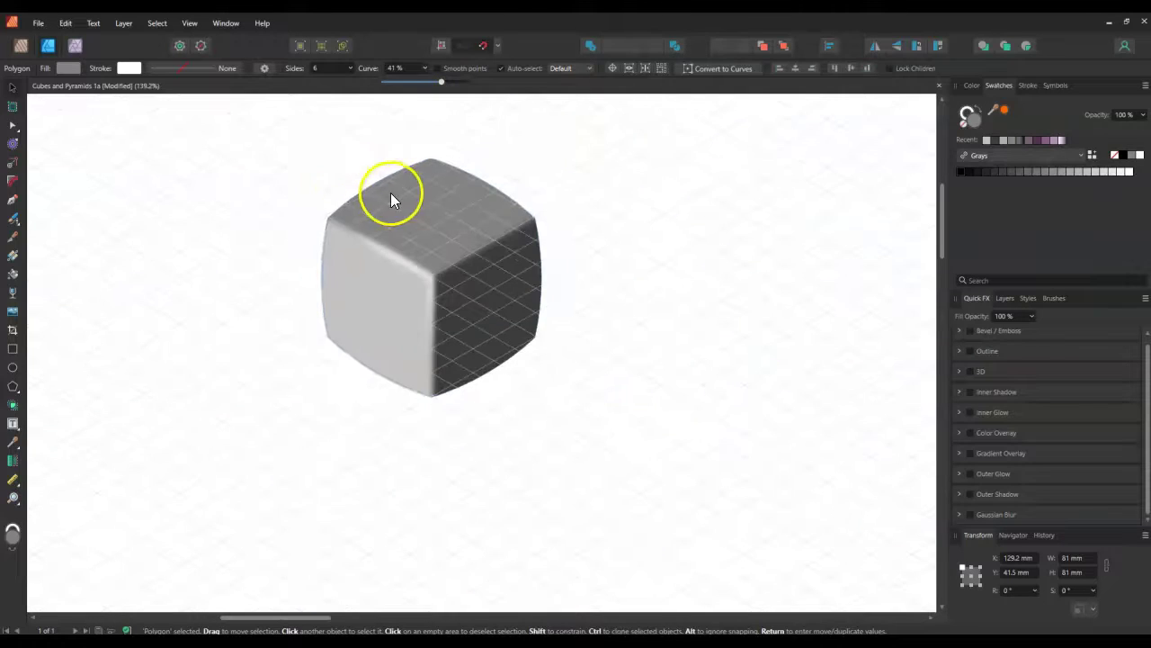
click(398, 195)
click(500, 362)
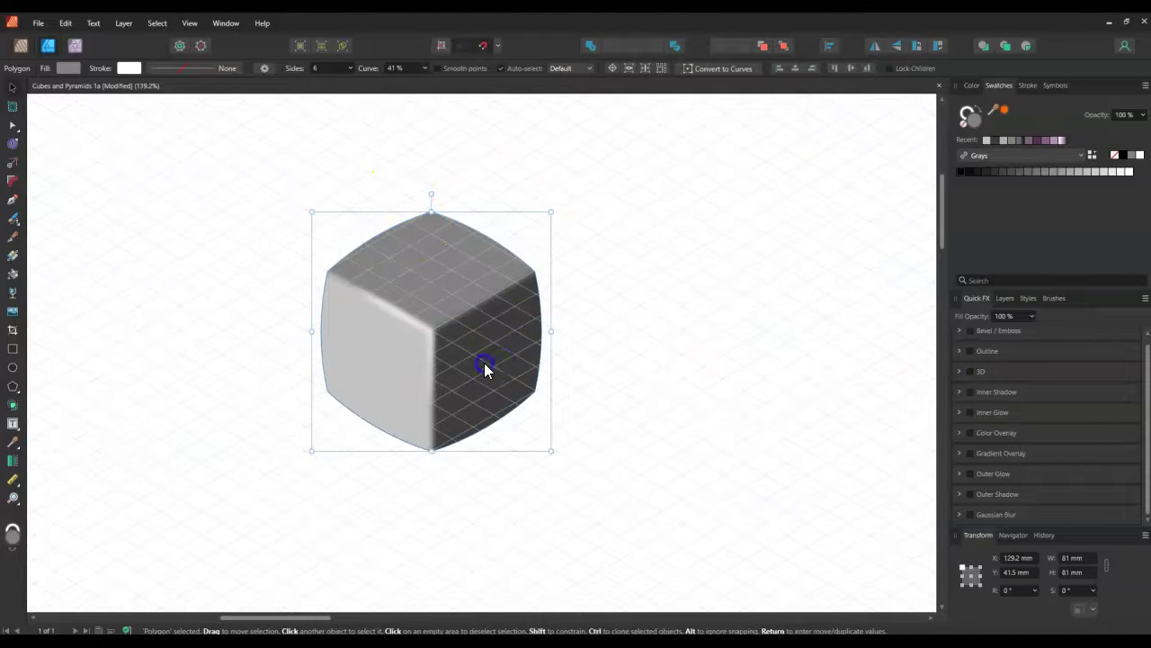
alt+click(486, 363)
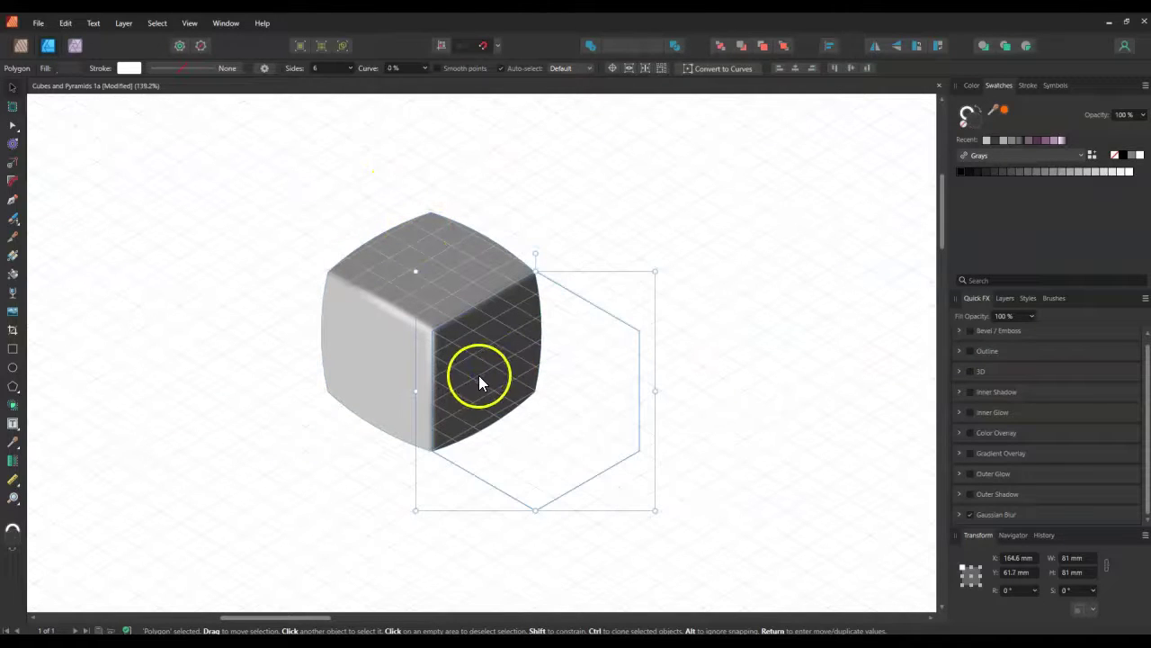
- Draw a rectangle right of the cube and darken its fill to grey
click(12, 352)
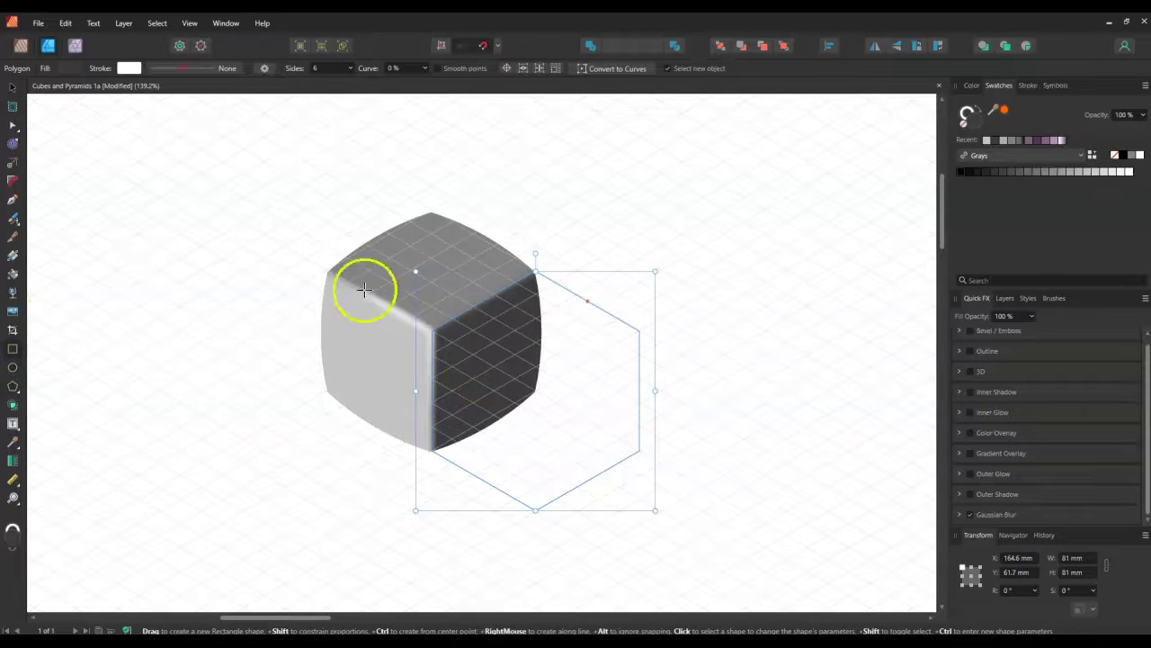
mouse_move(534, 180)
mouse_down()
mouse_move(753, 334)
mouse_move(772, 335)
mouse_up()
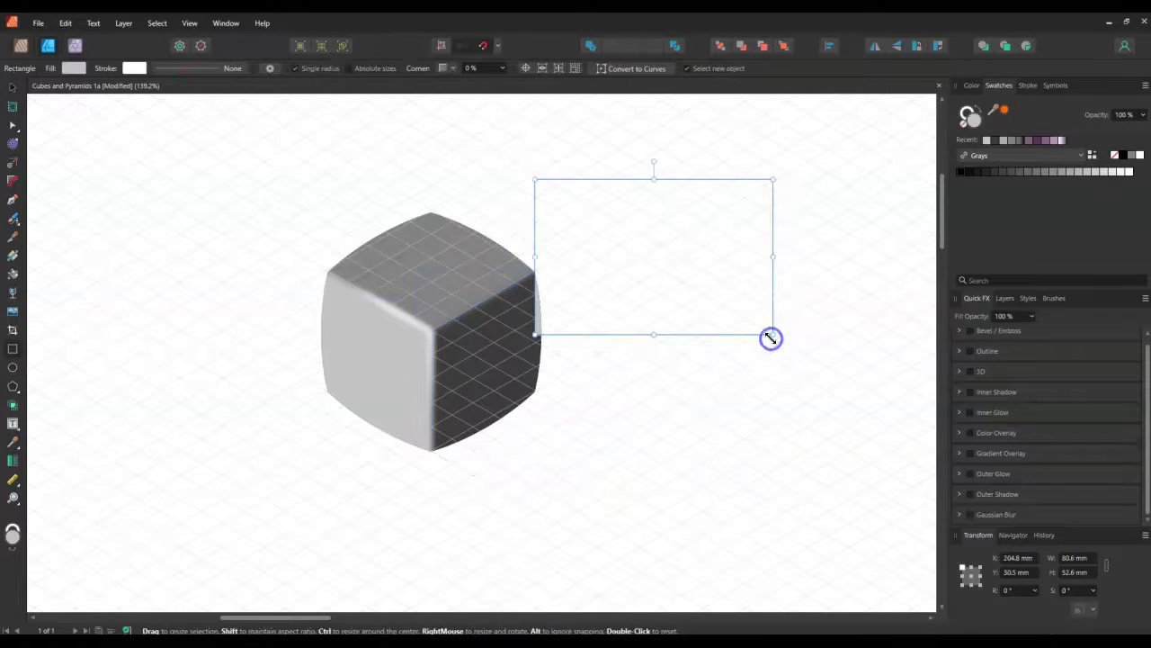
click(72, 69)
drag(101, 131, 86, 126)
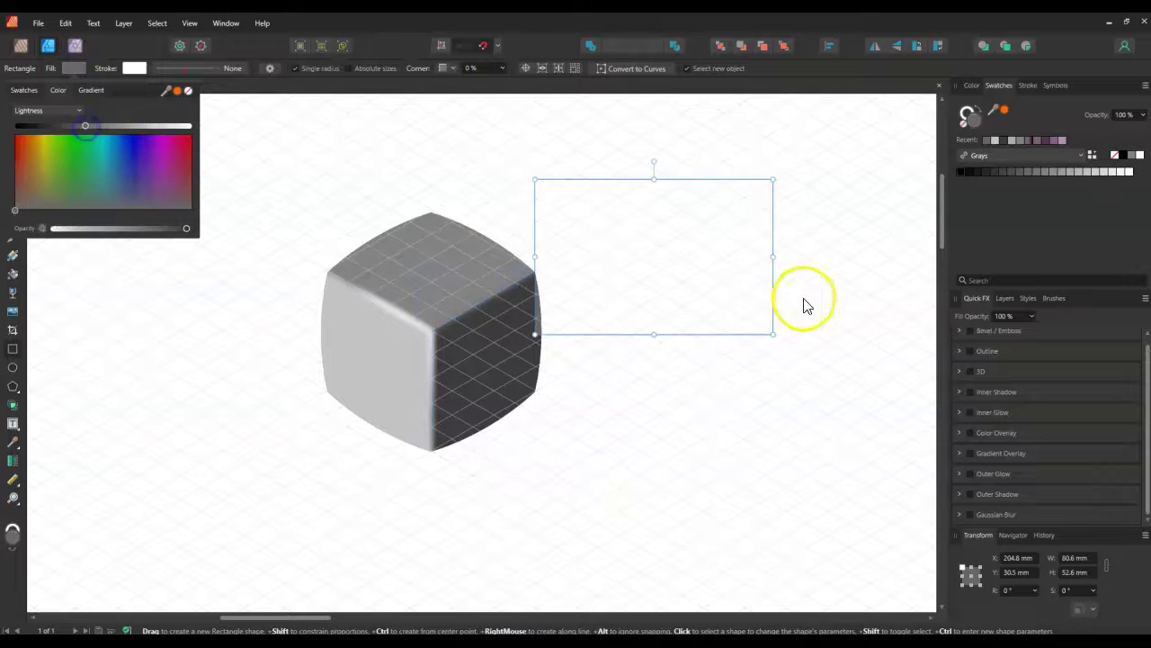
- Reorder the Layers panel so the Rectangle sits at the bottom of the stack
click(1006, 299)
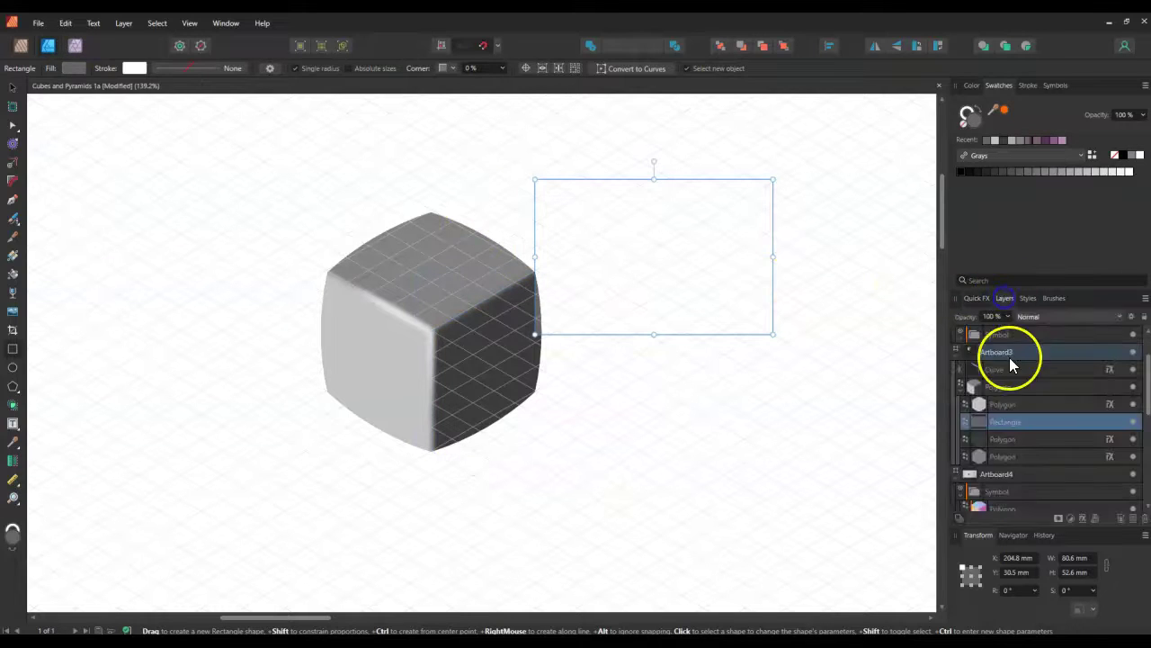
click(978, 386)
drag(978, 387, 968, 471)
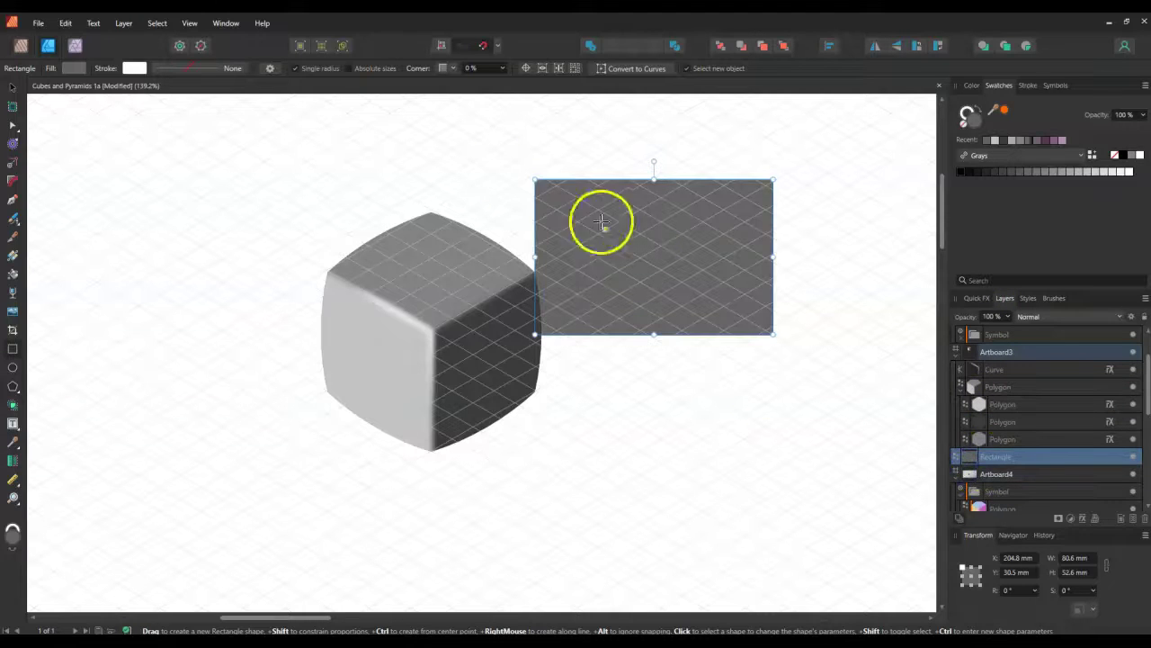
- Convert the rectangle to curves and drag its nodes into a wedge from the cube's corners to a right-hand tip
click(634, 70)
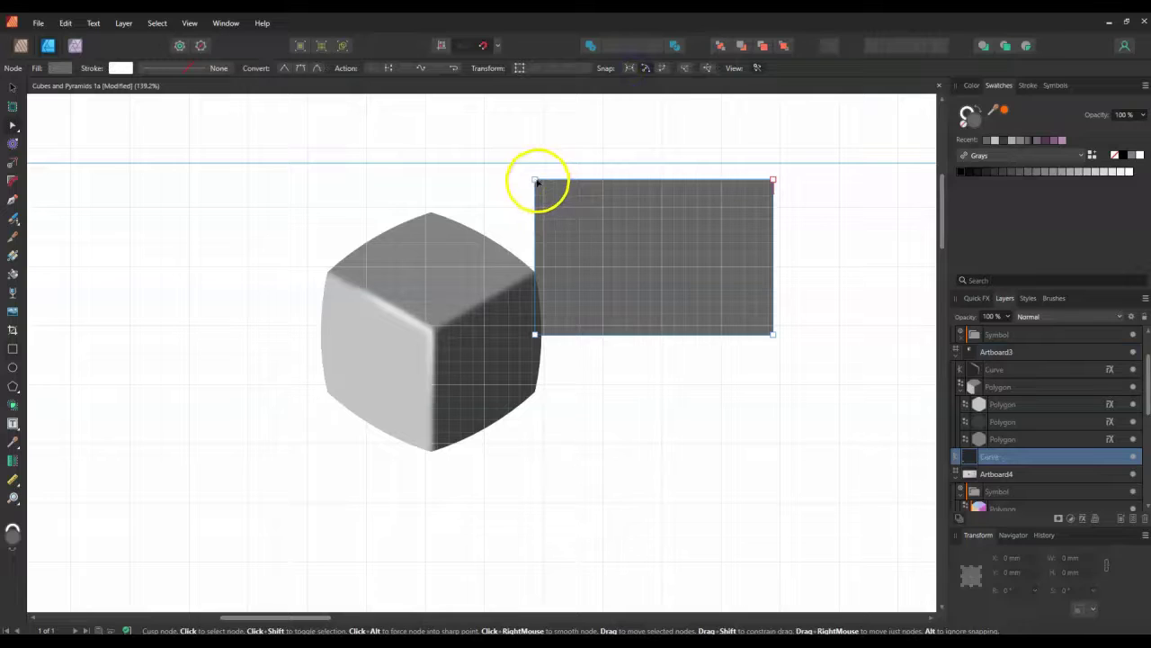
drag(534, 179, 432, 331)
drag(534, 334, 527, 394)
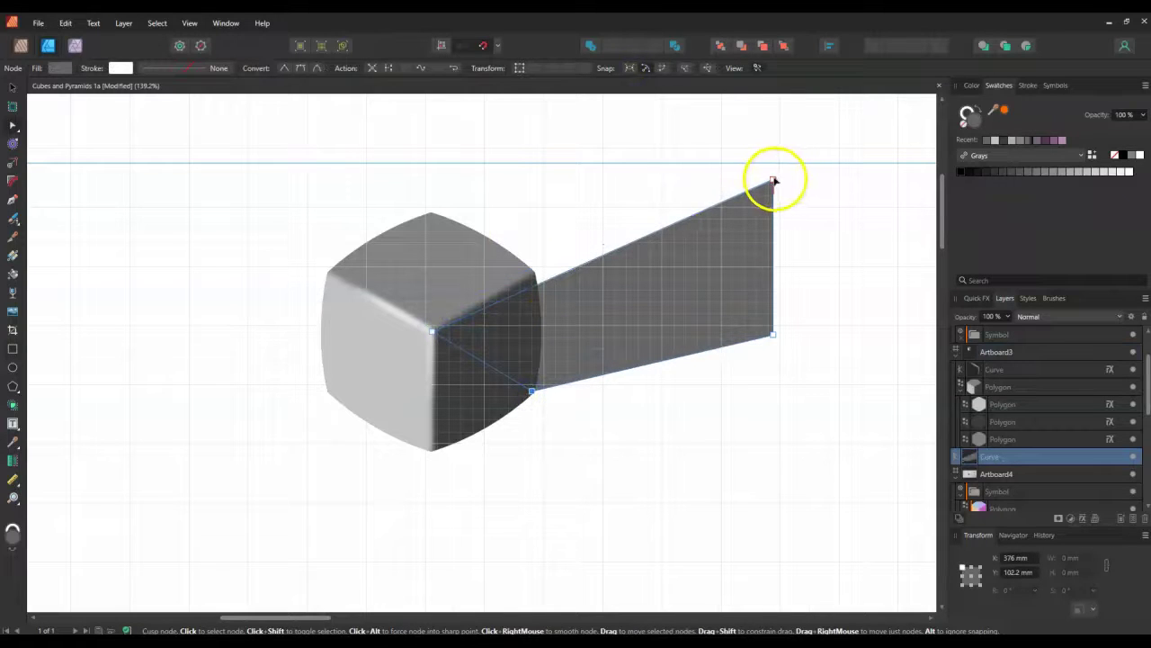
drag(774, 180, 609, 277)
drag(531, 392, 435, 456)
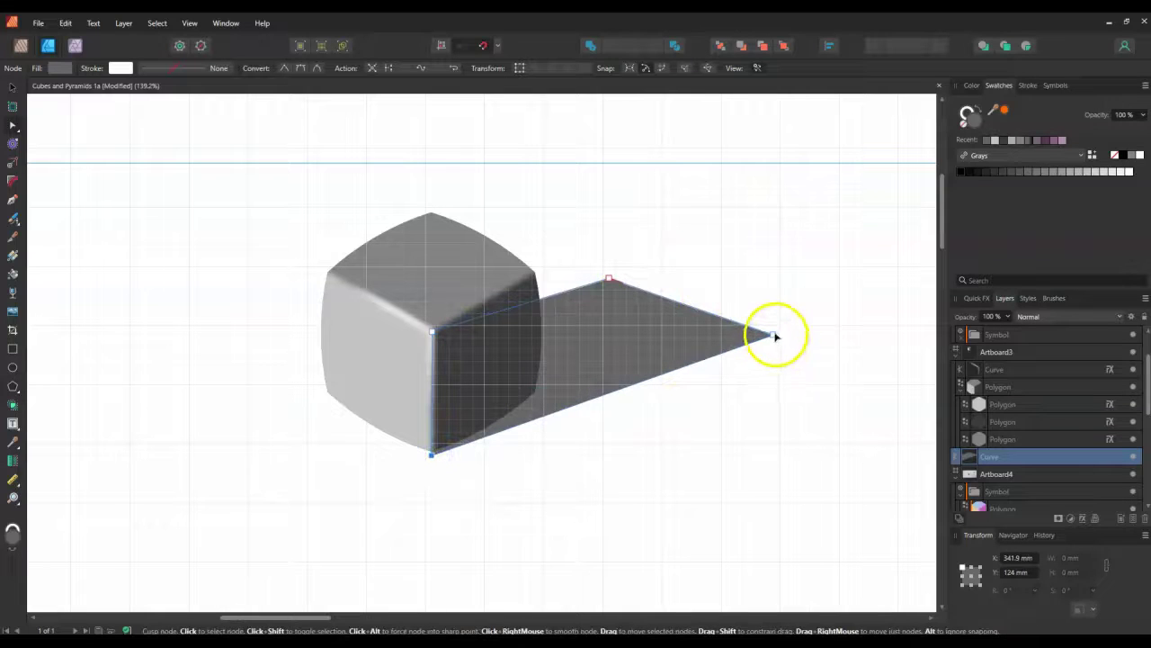
drag(773, 335, 728, 361)
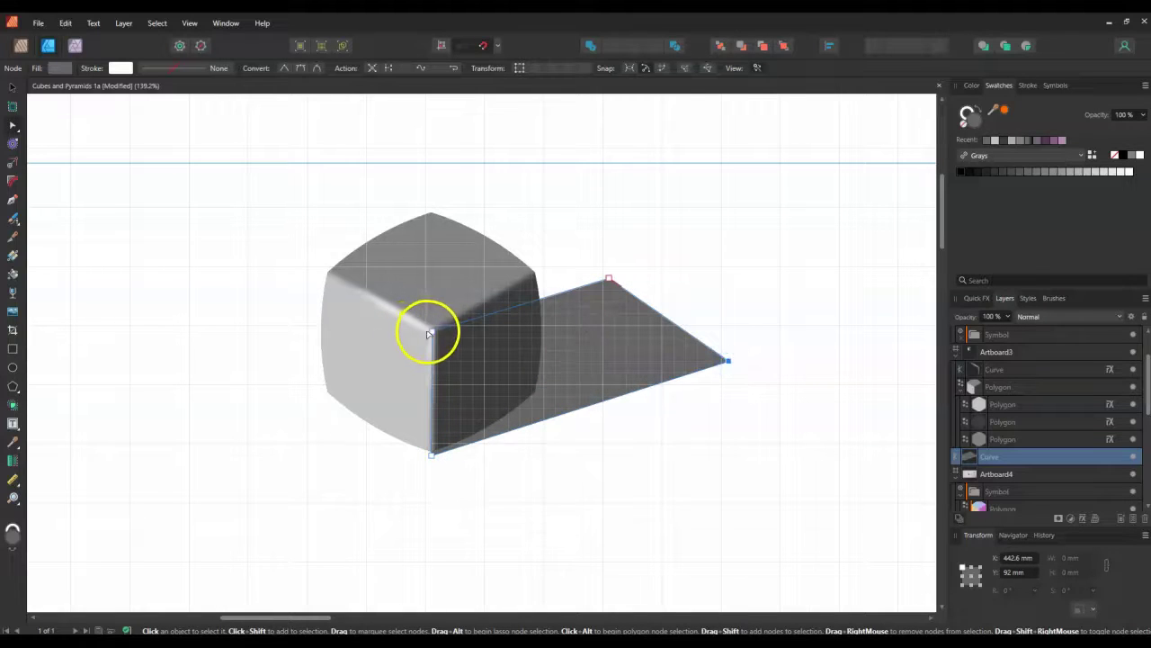
drag(432, 331, 460, 331)
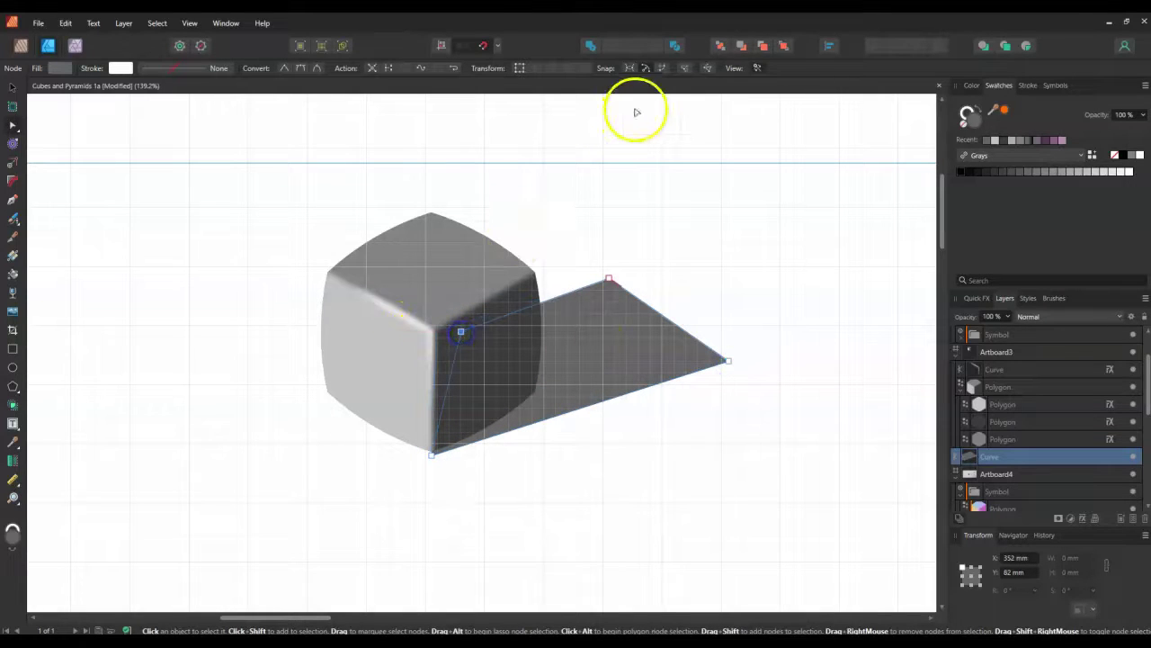
click(718, 45)
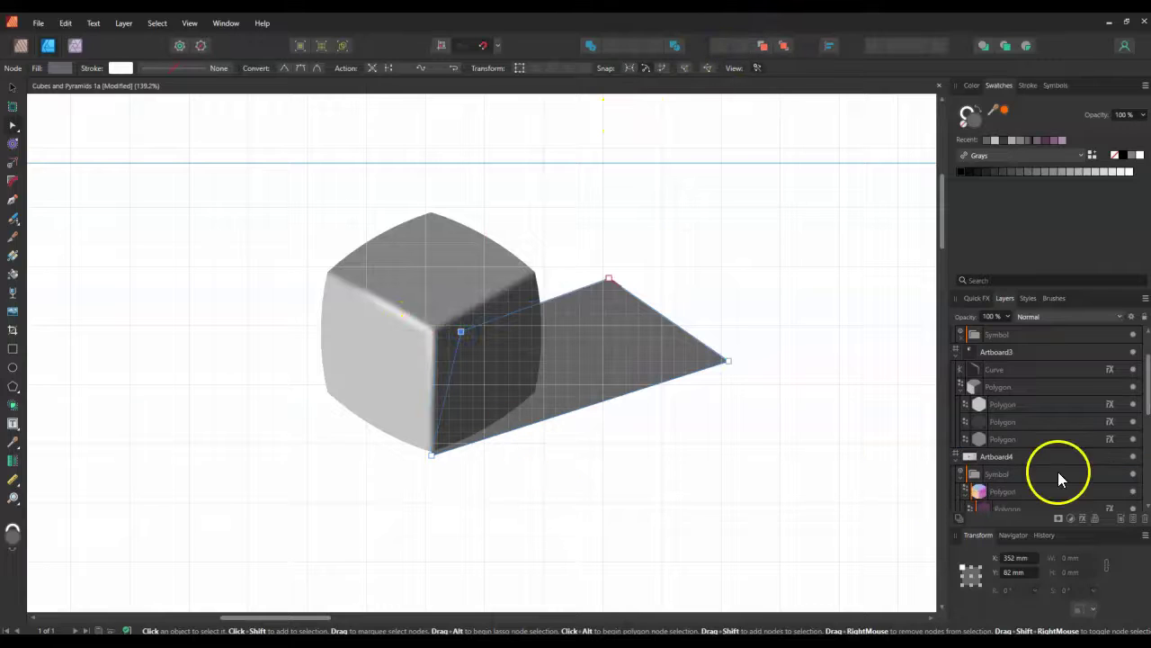
- Reorder the Curve and Polygon layers so the shadow sits beneath the cube
click(1036, 369)
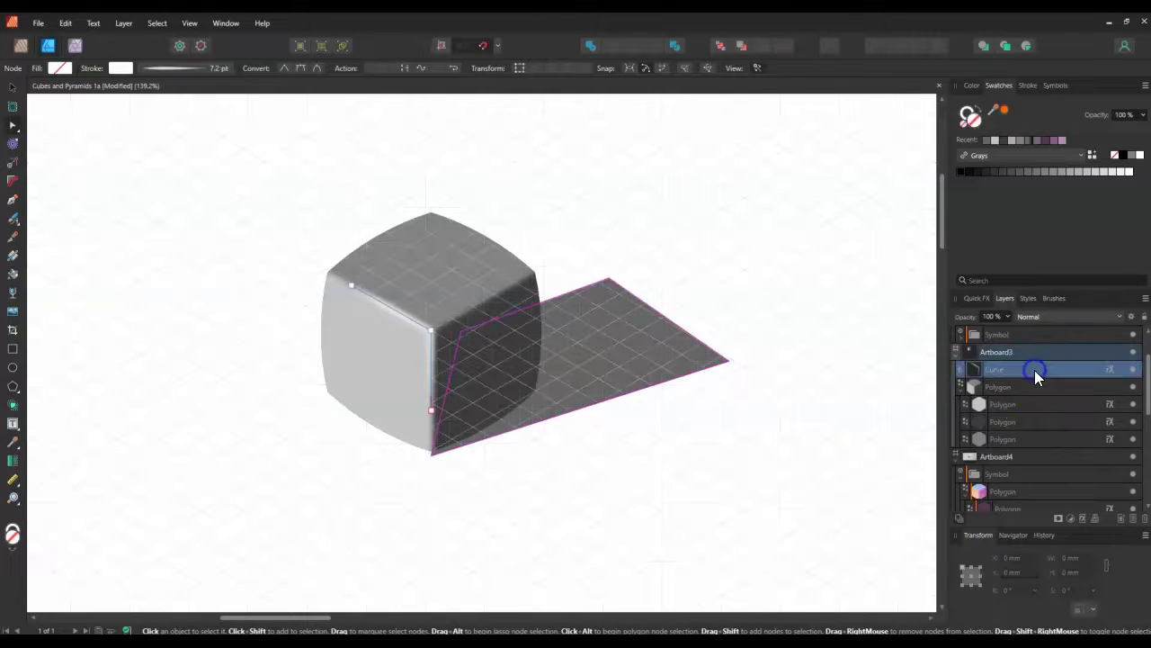
drag(978, 369, 982, 390)
click(978, 367)
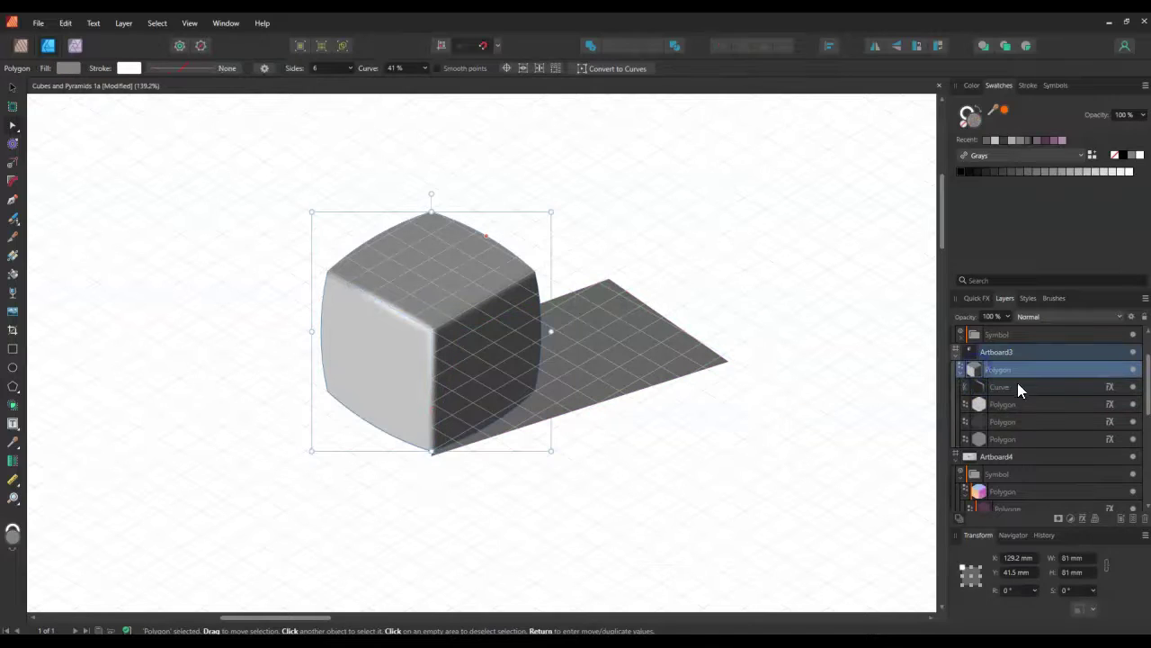
click(983, 441)
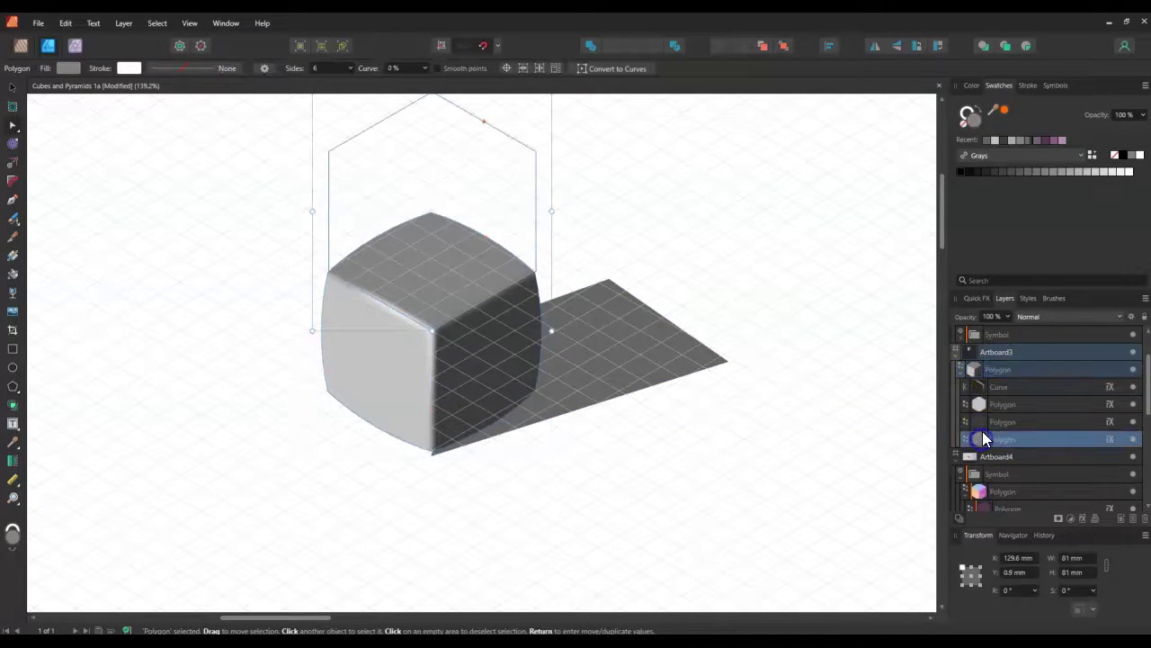
double_click(622, 357)
drag(967, 496, 955, 432)
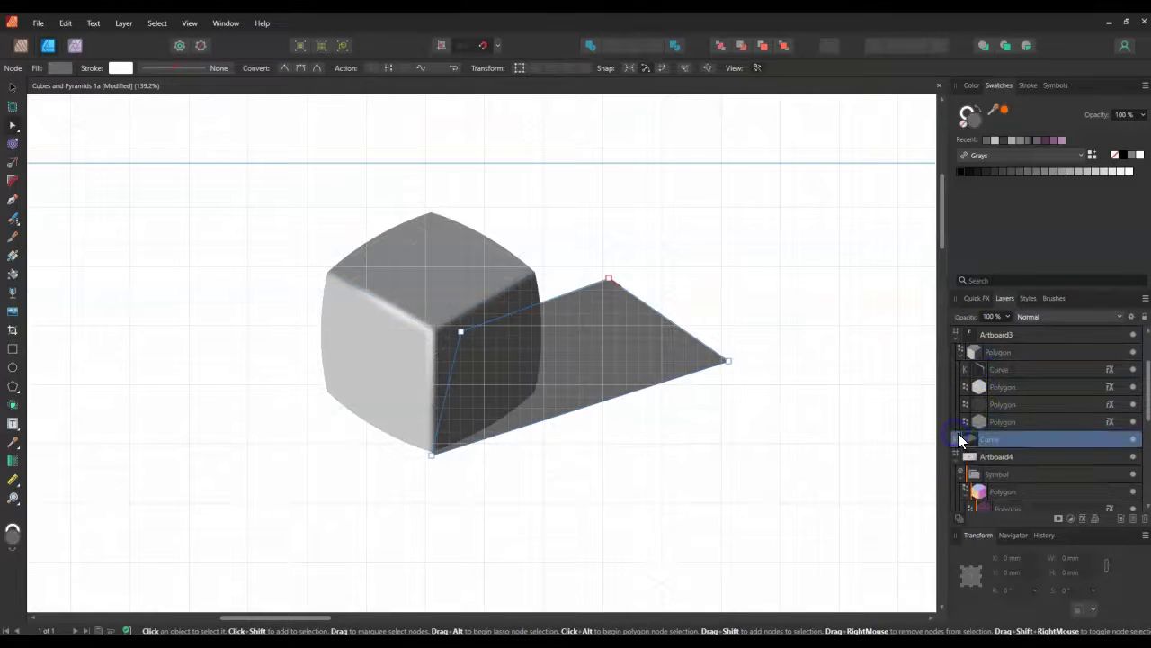
drag(973, 351, 1016, 353)
- Select the cube and shadow layers together and bring up their context menu
ctrl+click(1010, 438)
key(a)
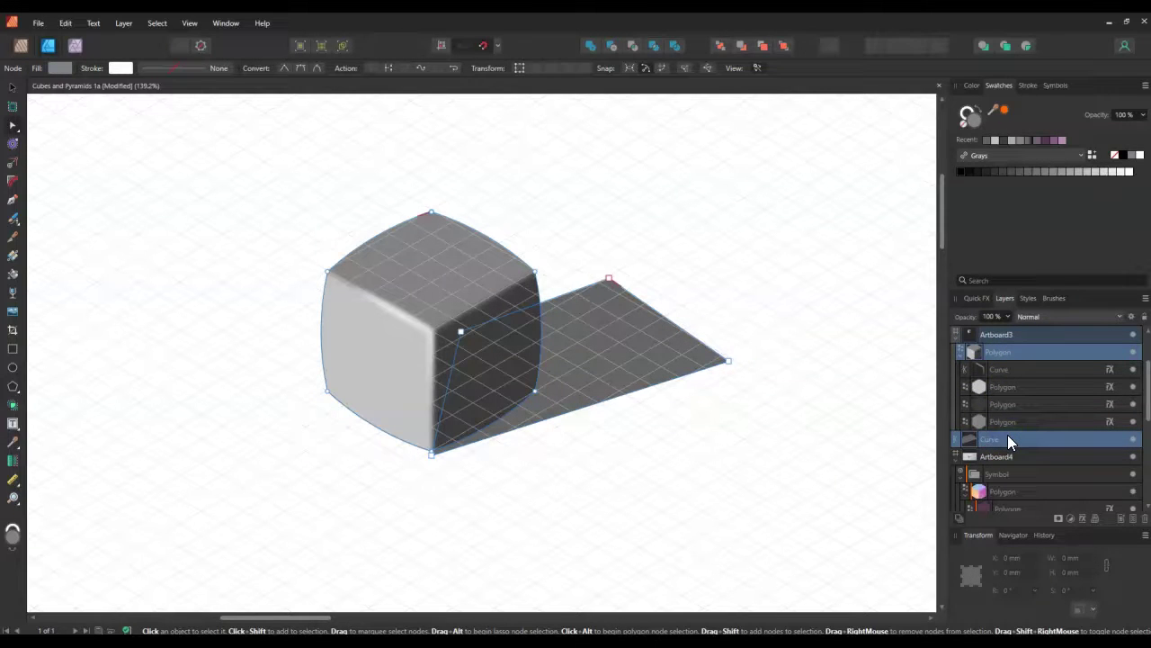
right_click(1009, 438)
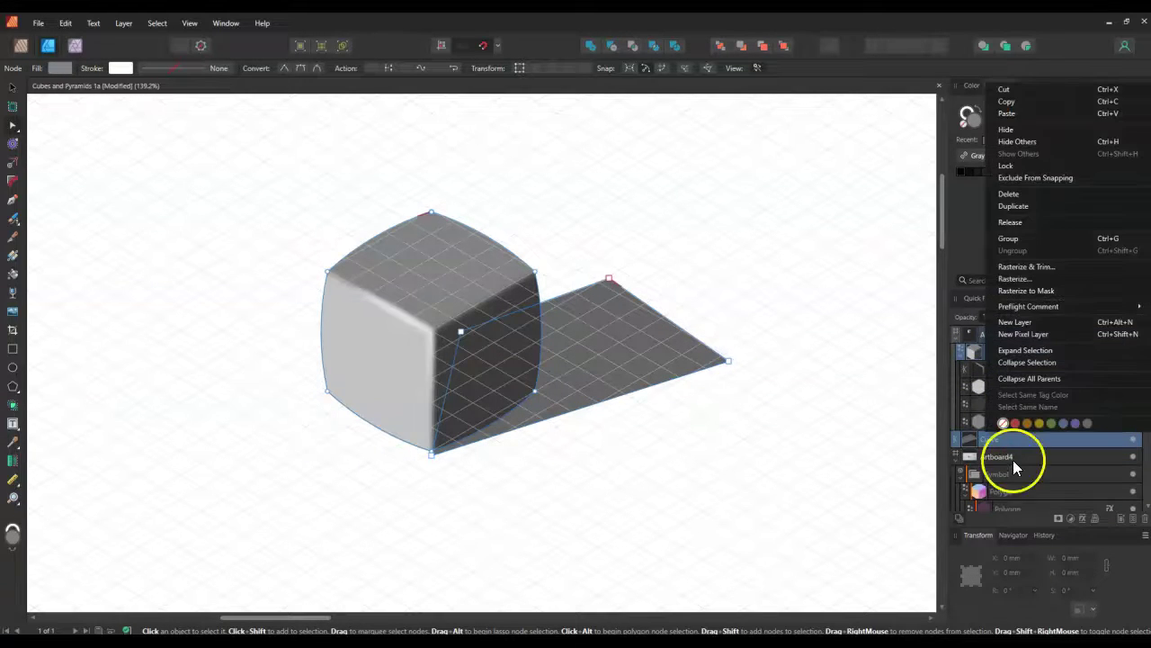
- Group the cube with its shadow and move the group higher on the artboard
click(1022, 241)
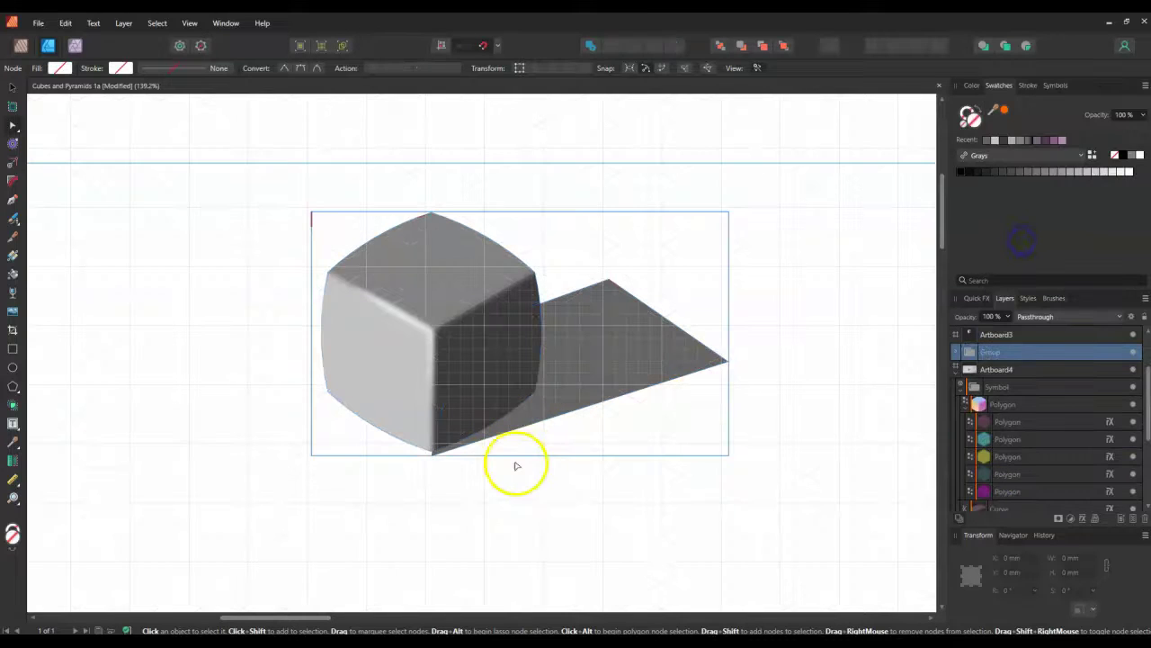
click(1055, 86)
click(1103, 309)
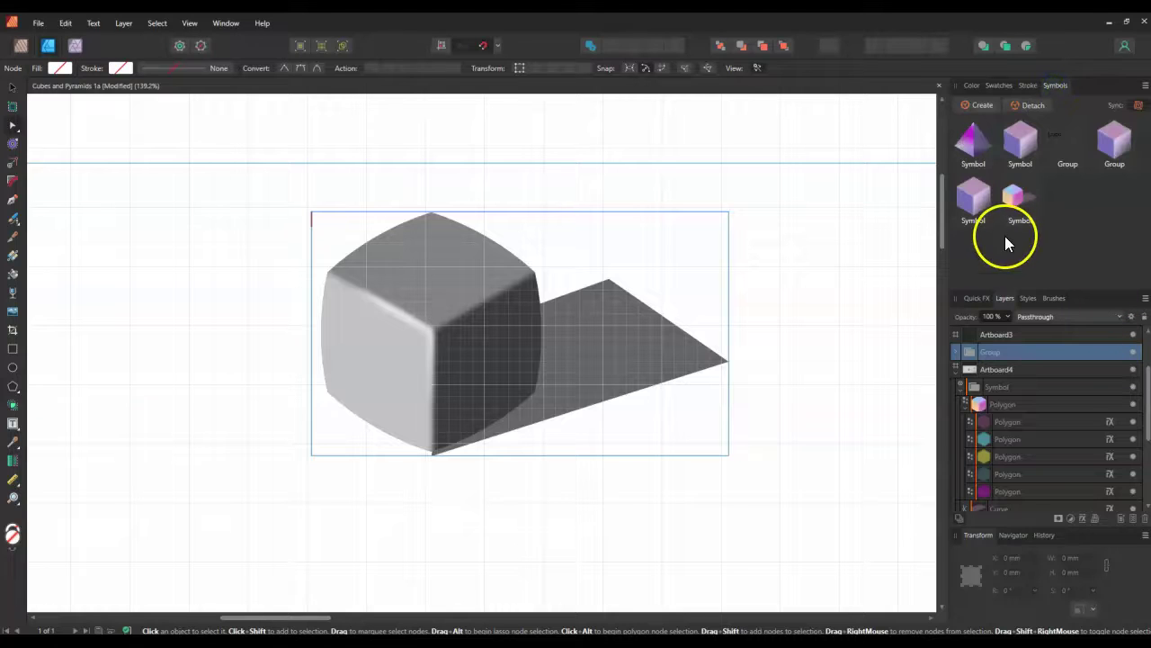
scroll(609, 372, down, 3)
scroll(751, 381, up, 2)
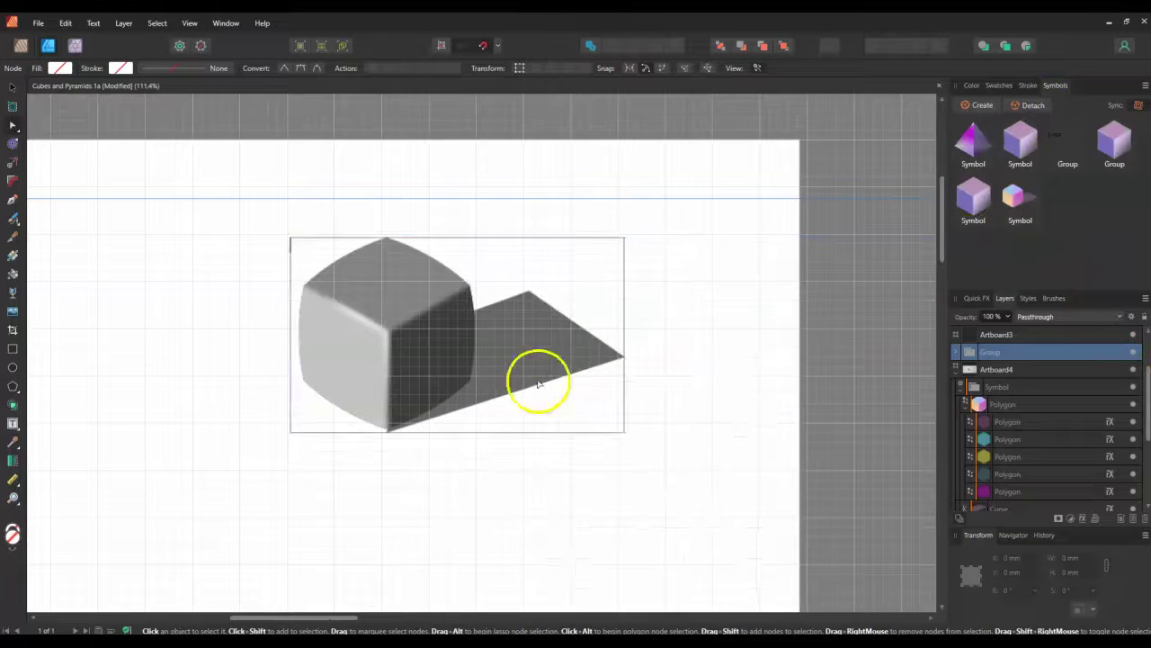
scroll(501, 376, down, 1)
click(12, 89)
drag(385, 314, 370, 251)
scroll(369, 251, down, 3)
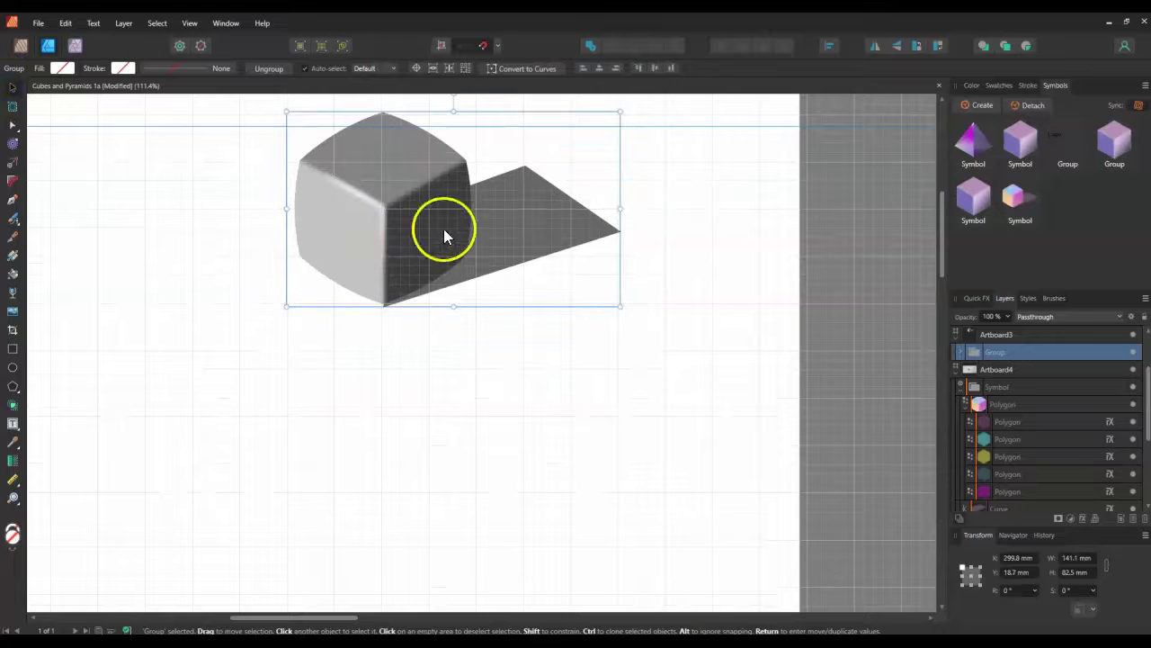
- Give the shadow inside the group a 26.3 px Gaussian Blur via Quick FX
double_click(512, 209)
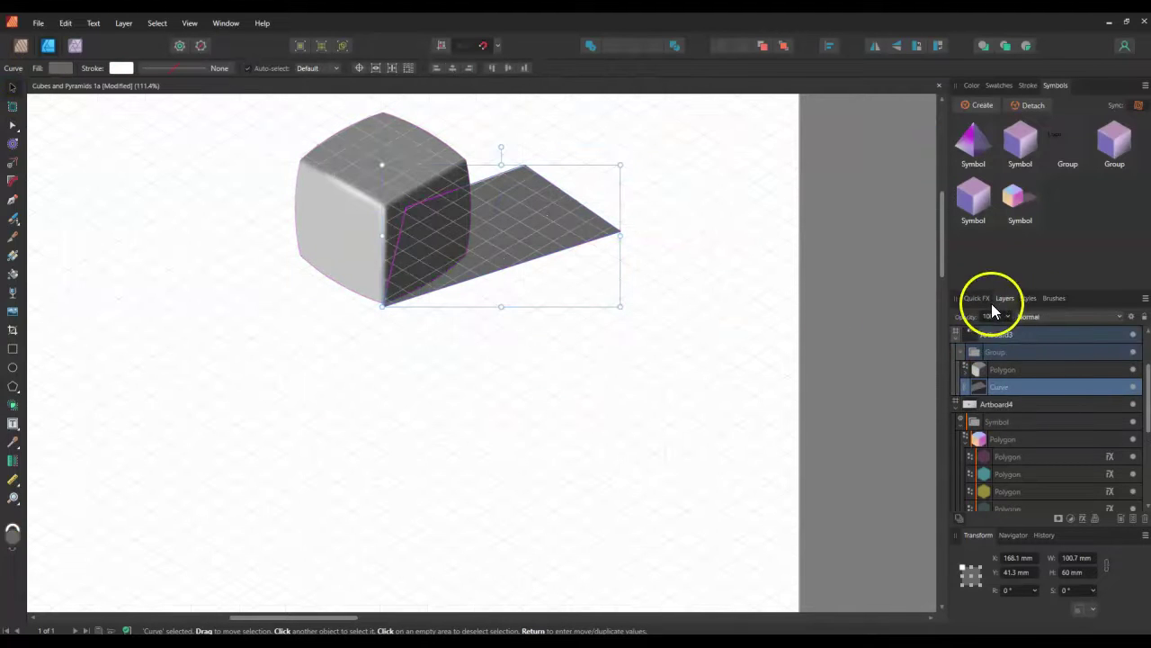
click(978, 299)
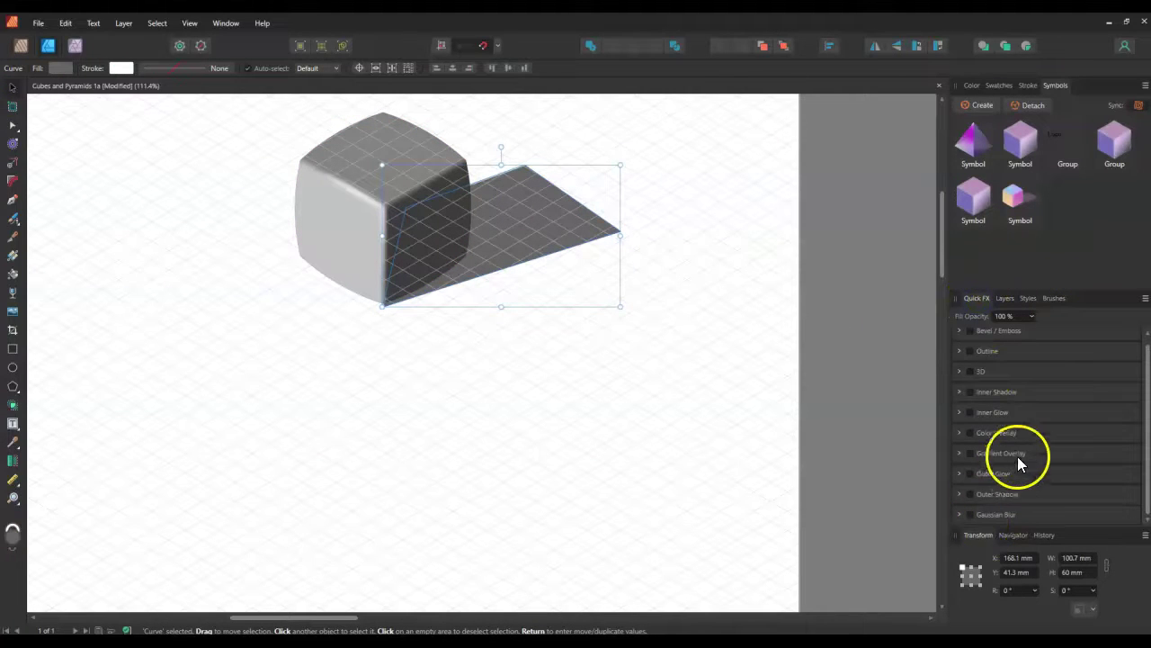
click(972, 515)
drag(990, 500, 1047, 502)
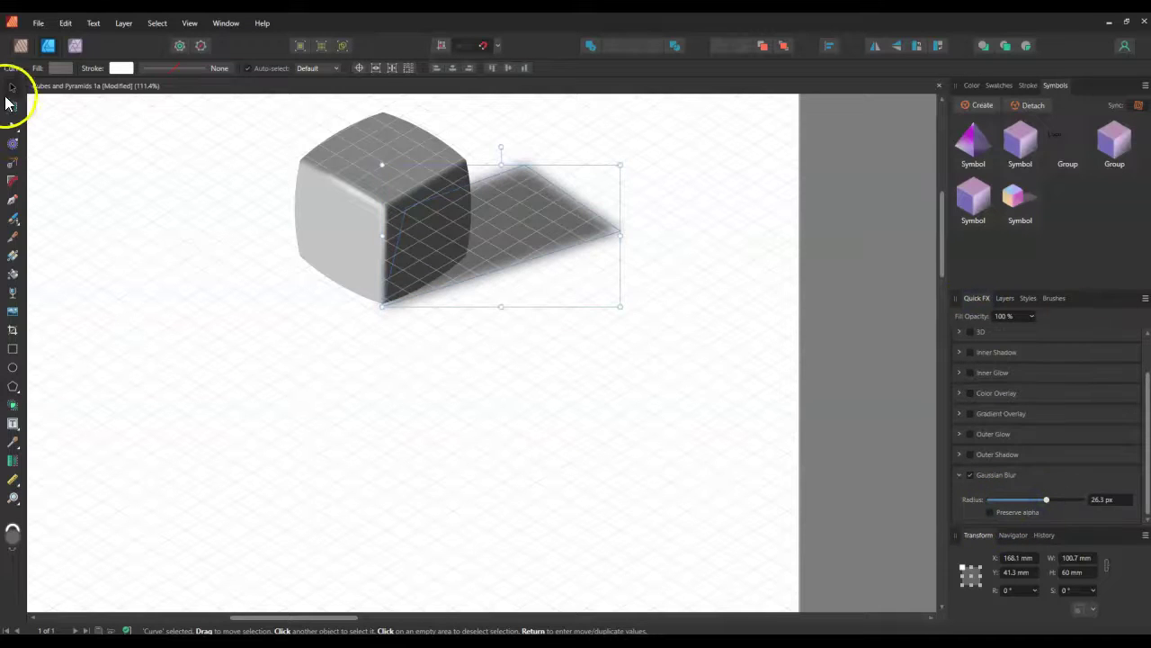
click(395, 243)
click(244, 265)
scroll(244, 265, up, 2)
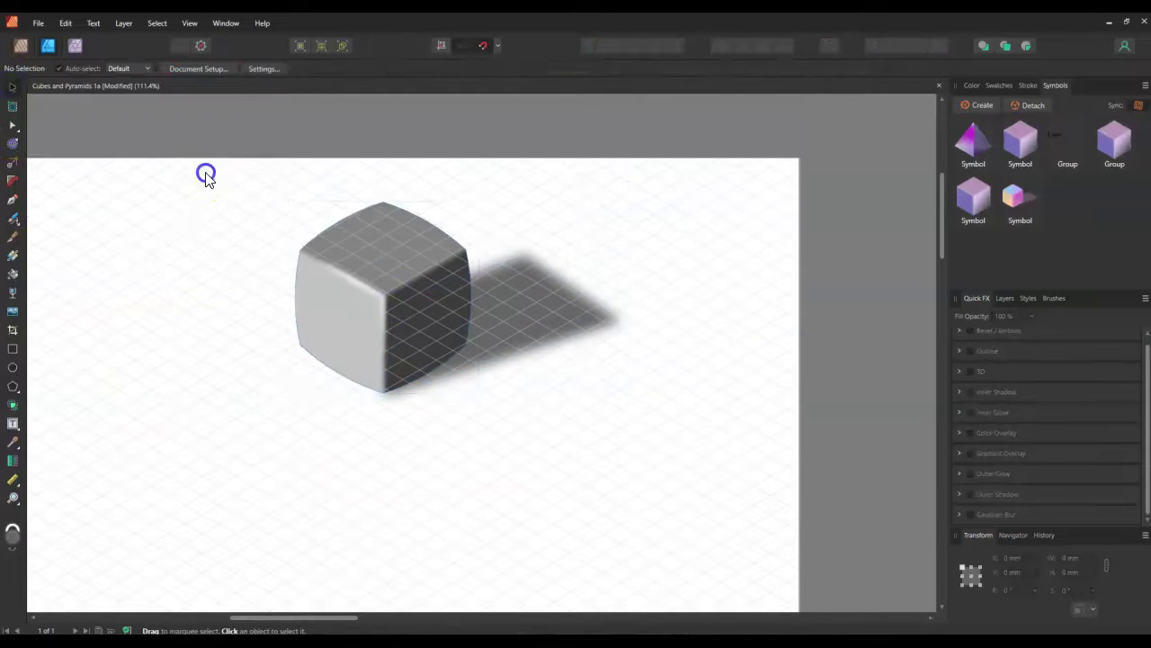
drag(195, 173, 754, 492)
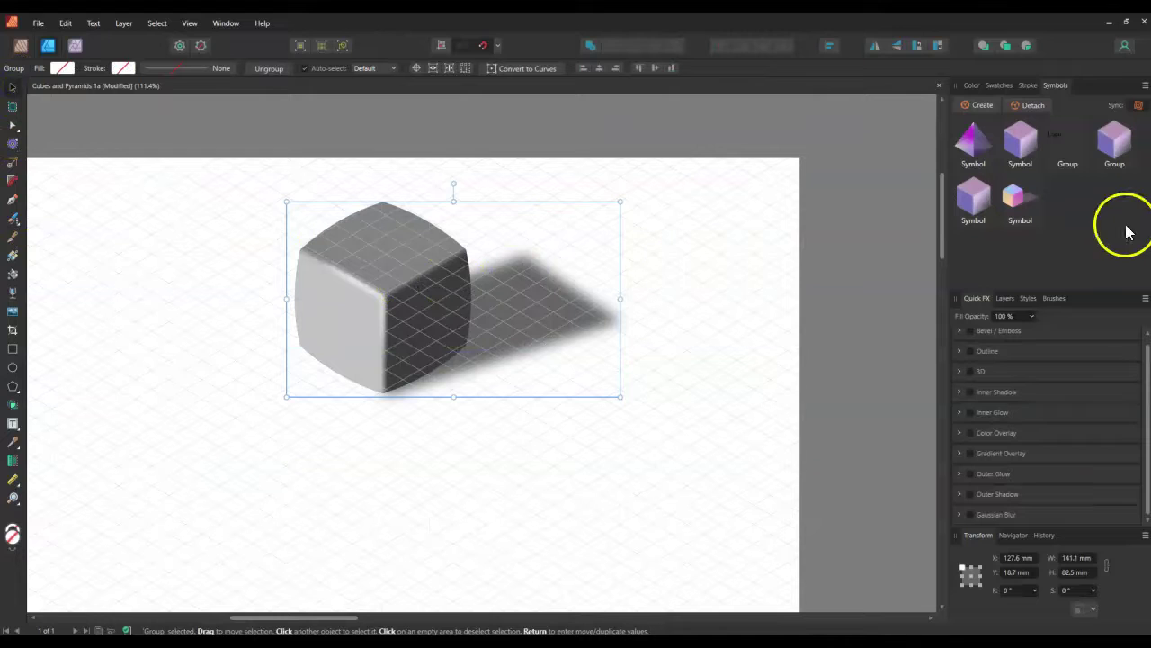
click(1005, 300)
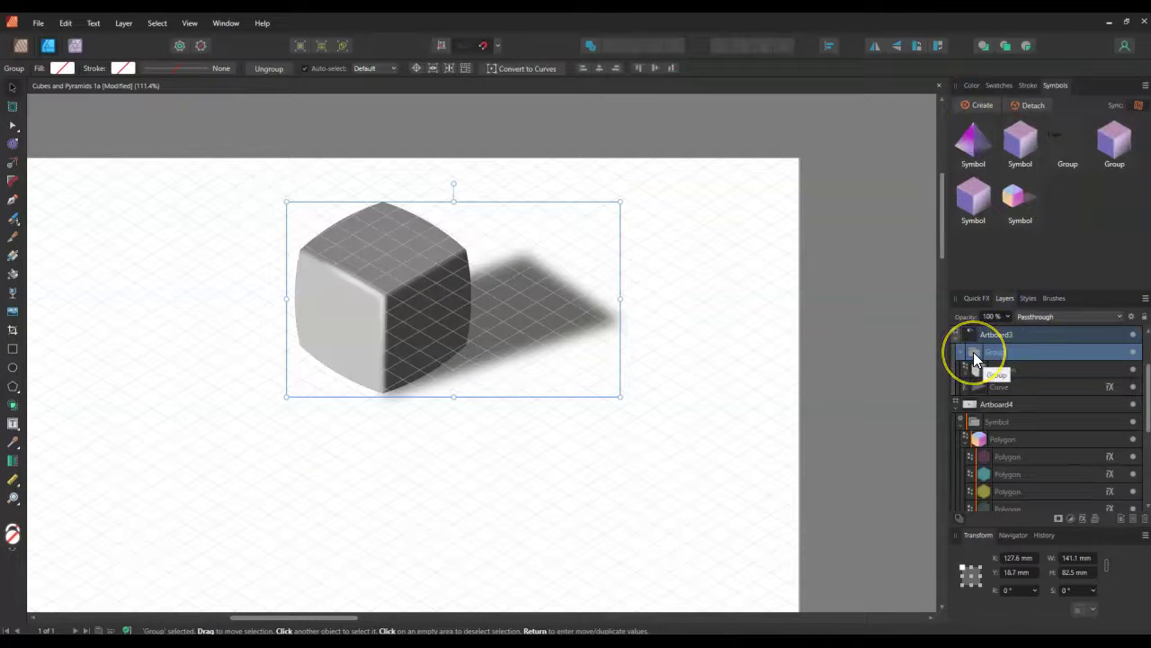
click(986, 105)
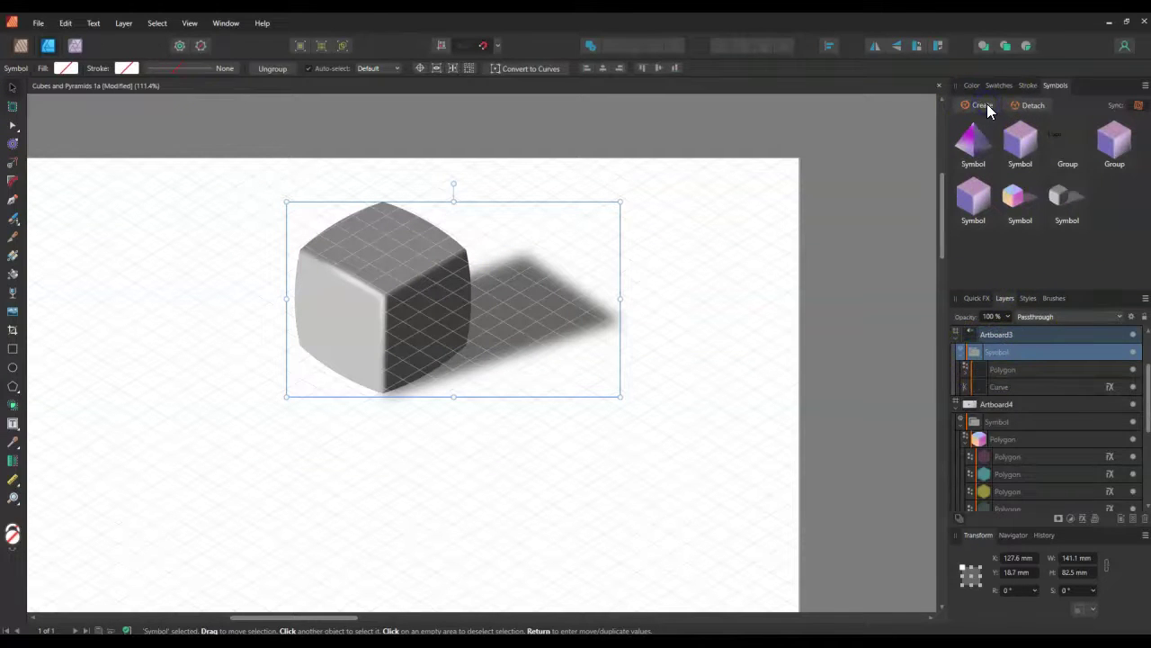
click(1063, 197)
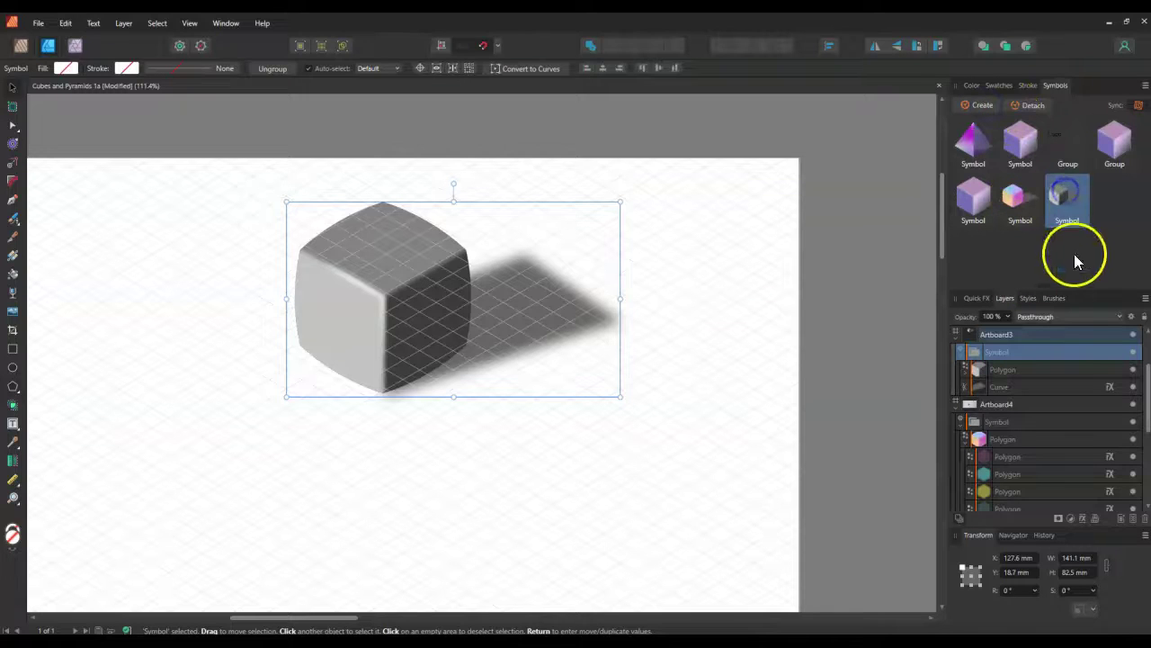
drag(1063, 193, 1089, 194)
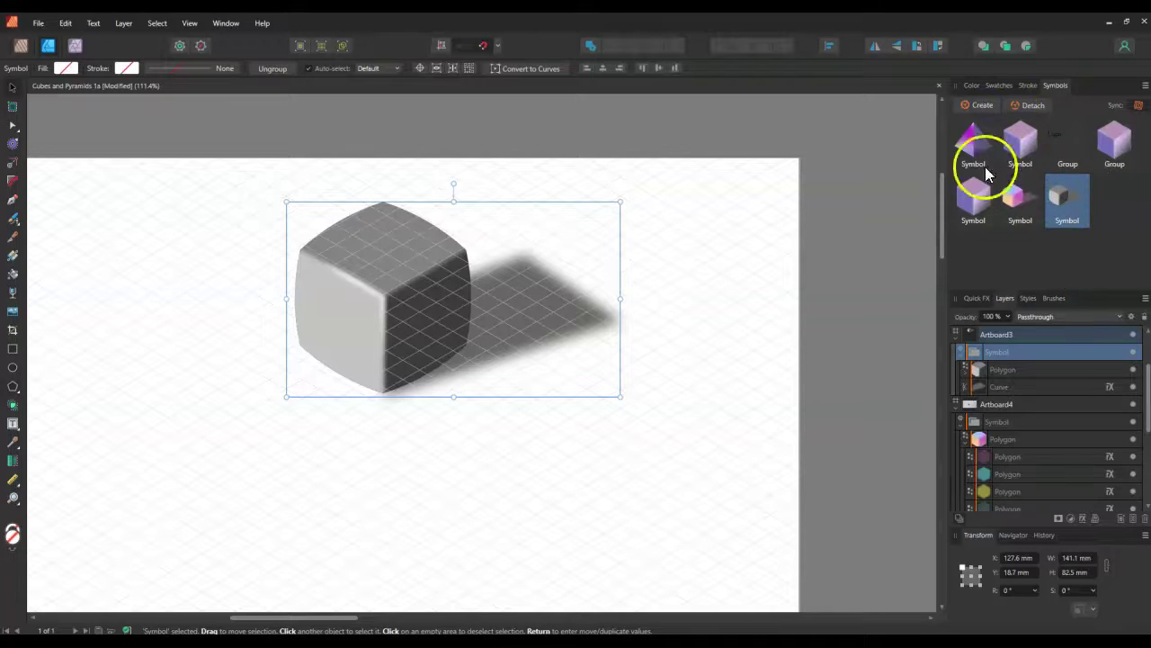
click(1023, 146)
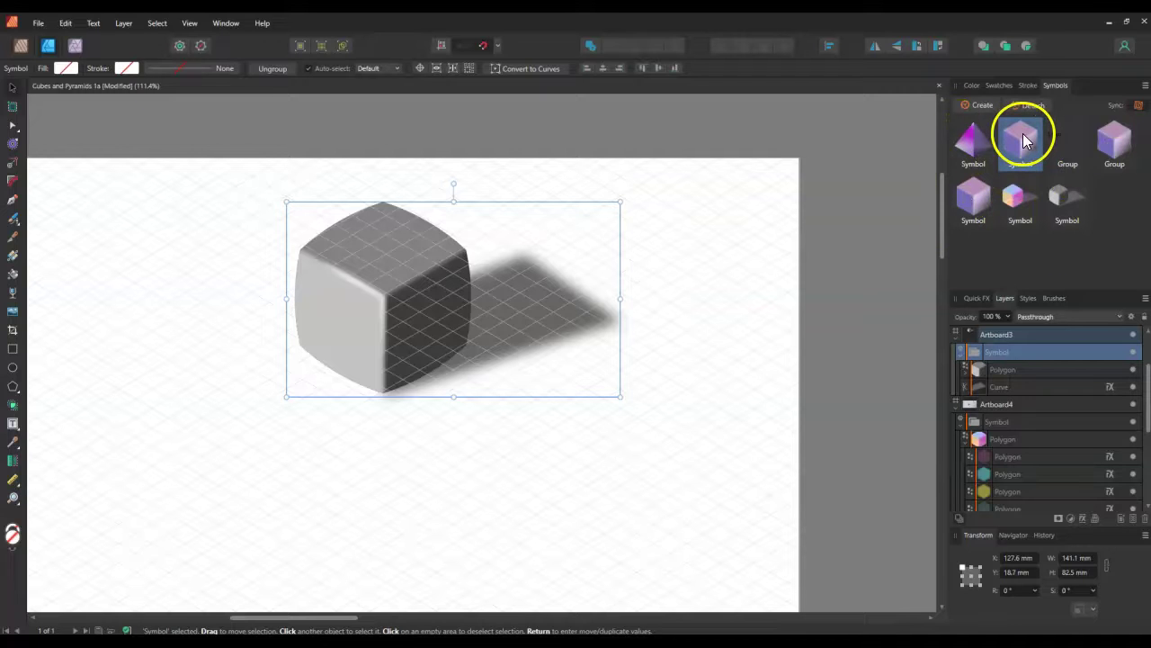
- Place the purple cube symbol below the grey cube and Alt-drag a copy to its left
drag(1024, 133, 486, 493)
scroll(458, 484, down, 2)
scroll(477, 386, up, 2)
scroll(483, 398, down, 2)
scroll(463, 429, down, 2)
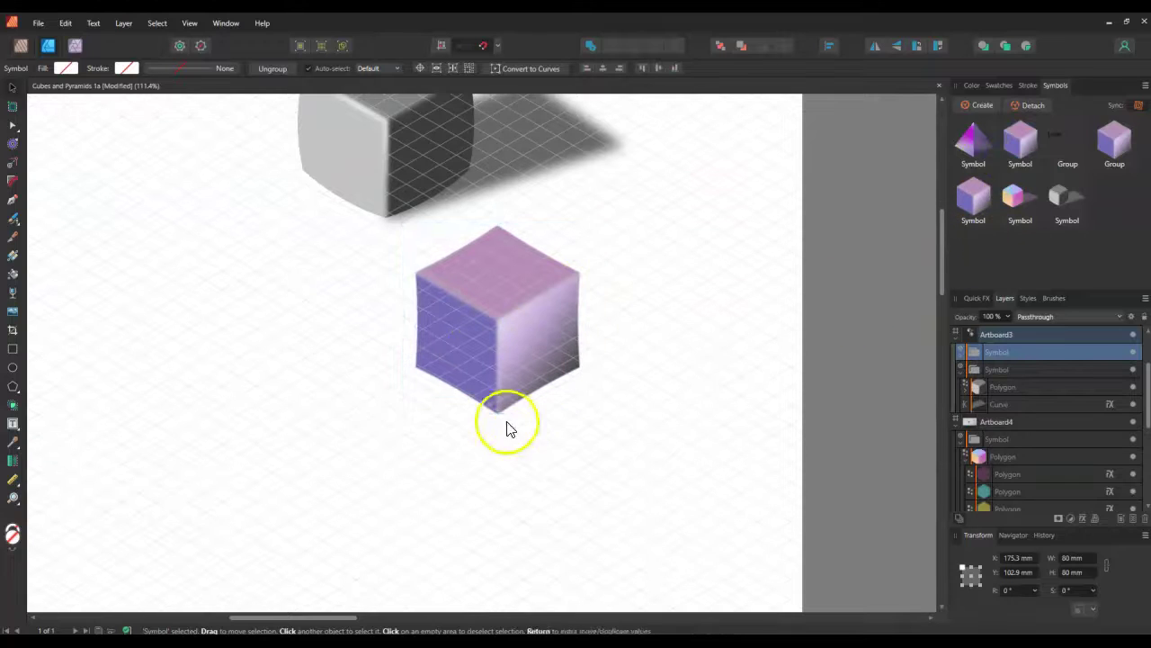
scroll(256, 399, down, 1)
scroll(316, 380, up, 2)
scroll(324, 375, down, 2)
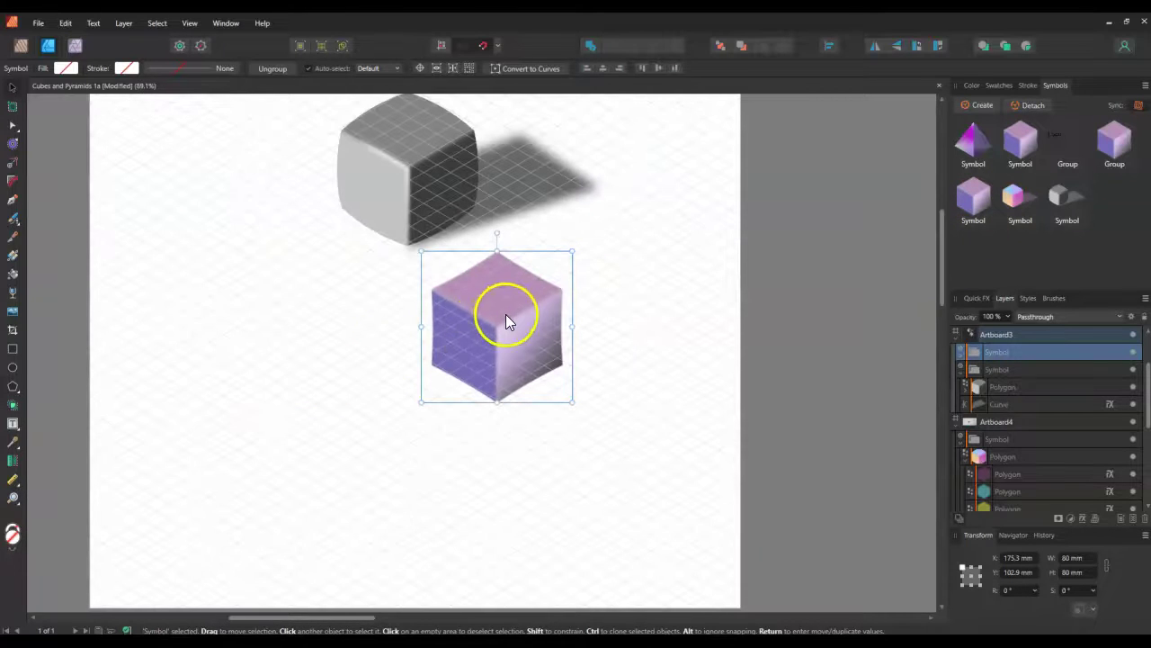
drag(507, 315, 289, 279)
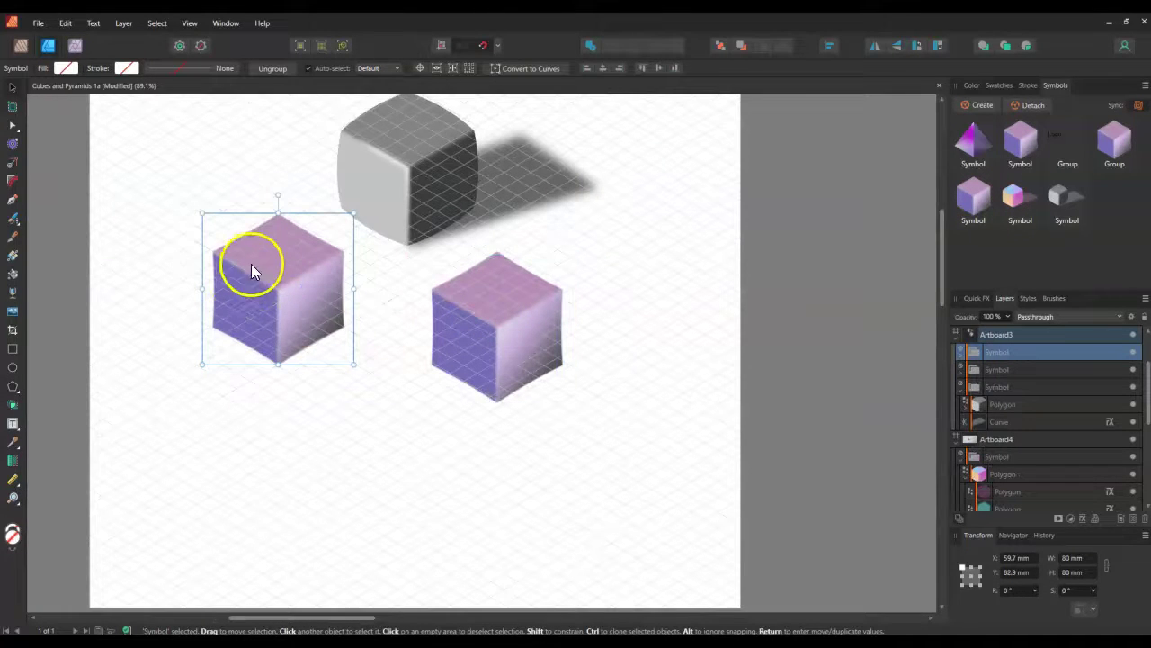
- Set the symbol's top-face polygon fill to light green
double_click(265, 249)
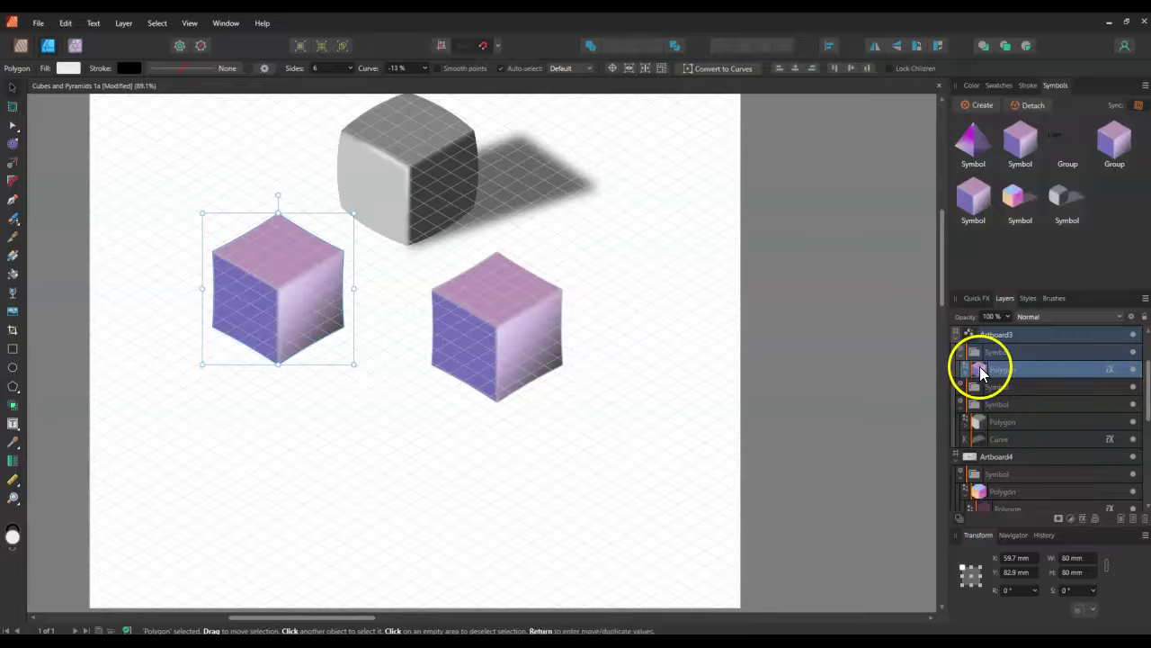
click(965, 370)
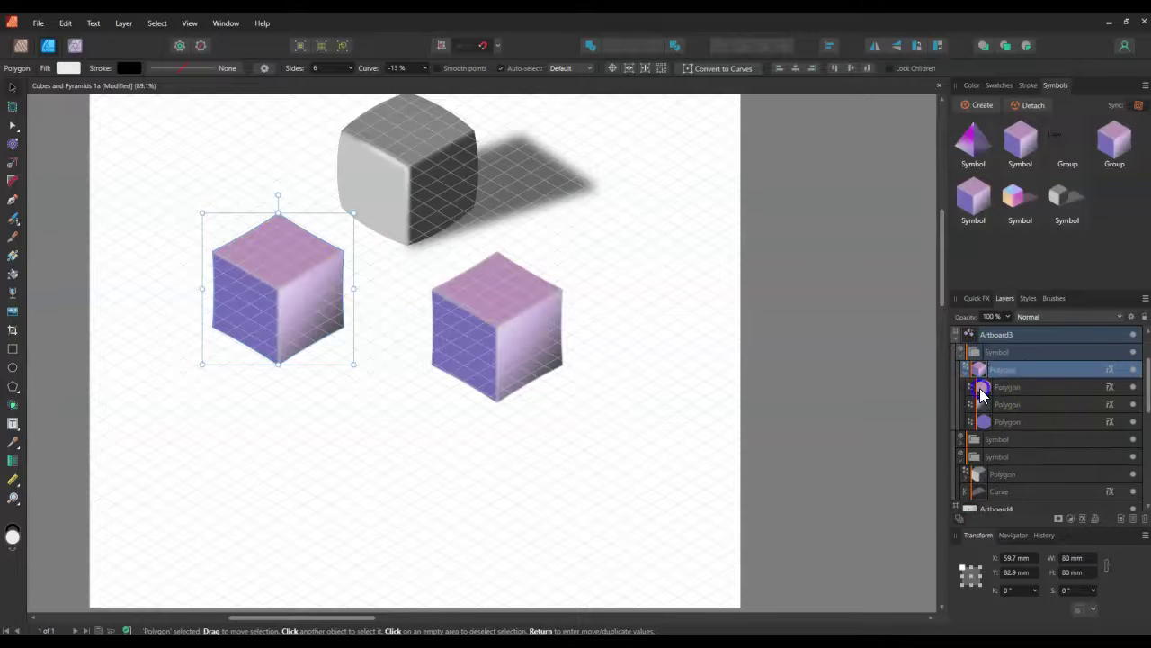
click(989, 388)
click(68, 68)
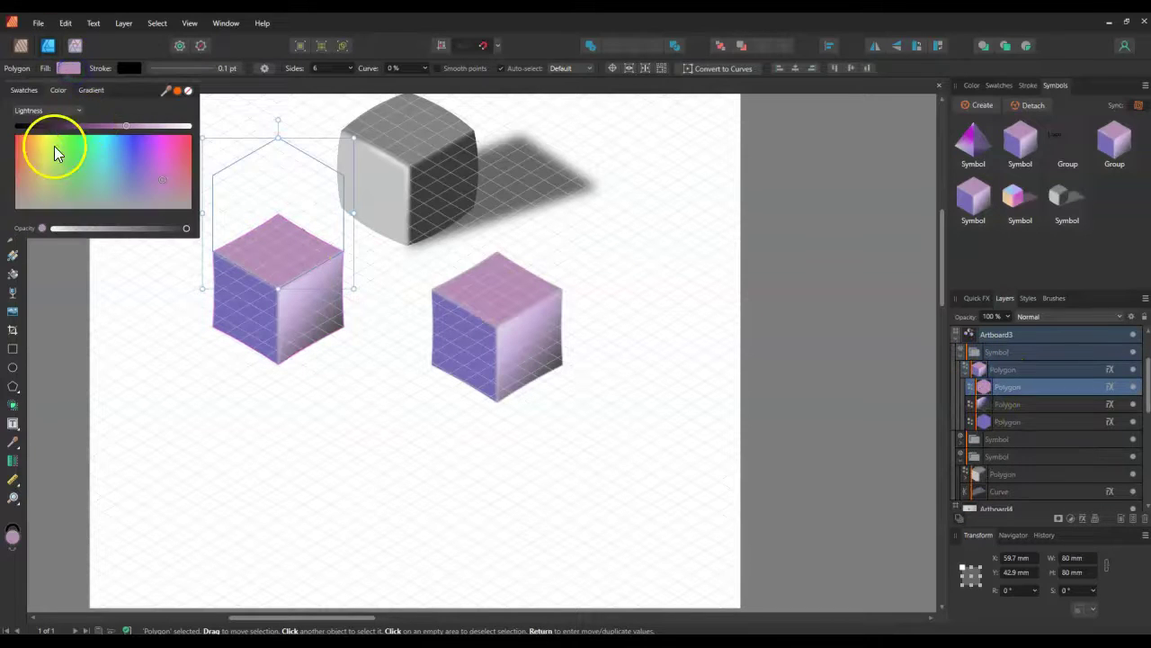
mouse_move(44, 152)
mouse_down()
mouse_move(59, 183)
mouse_move(54, 158)
mouse_up()
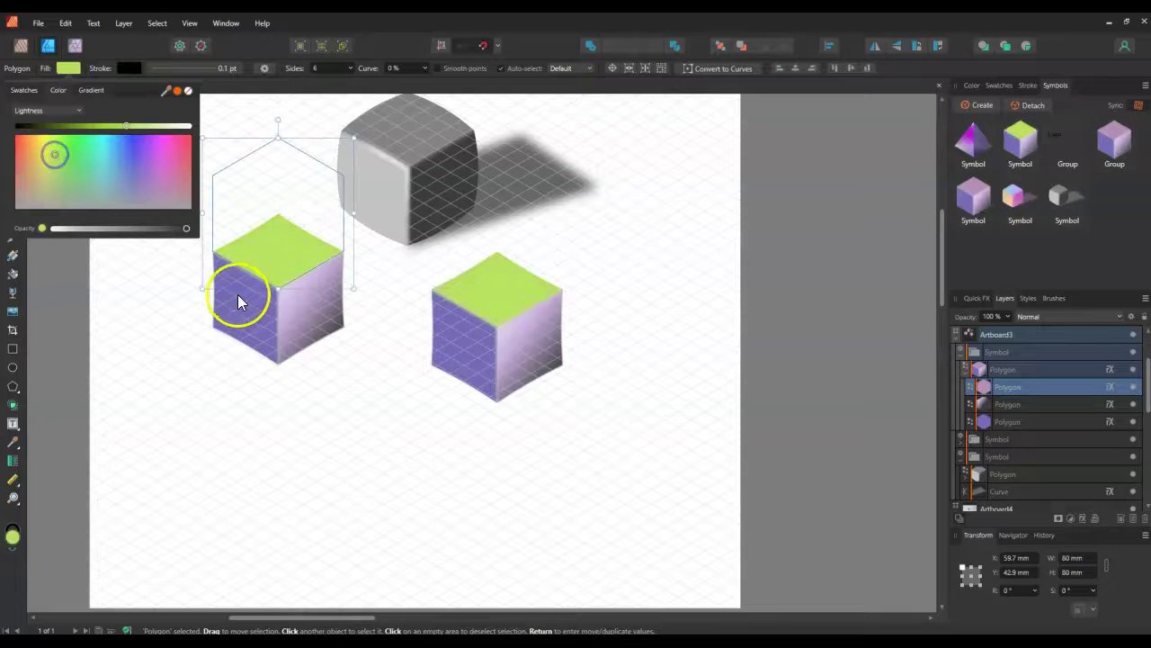
click(1039, 372)
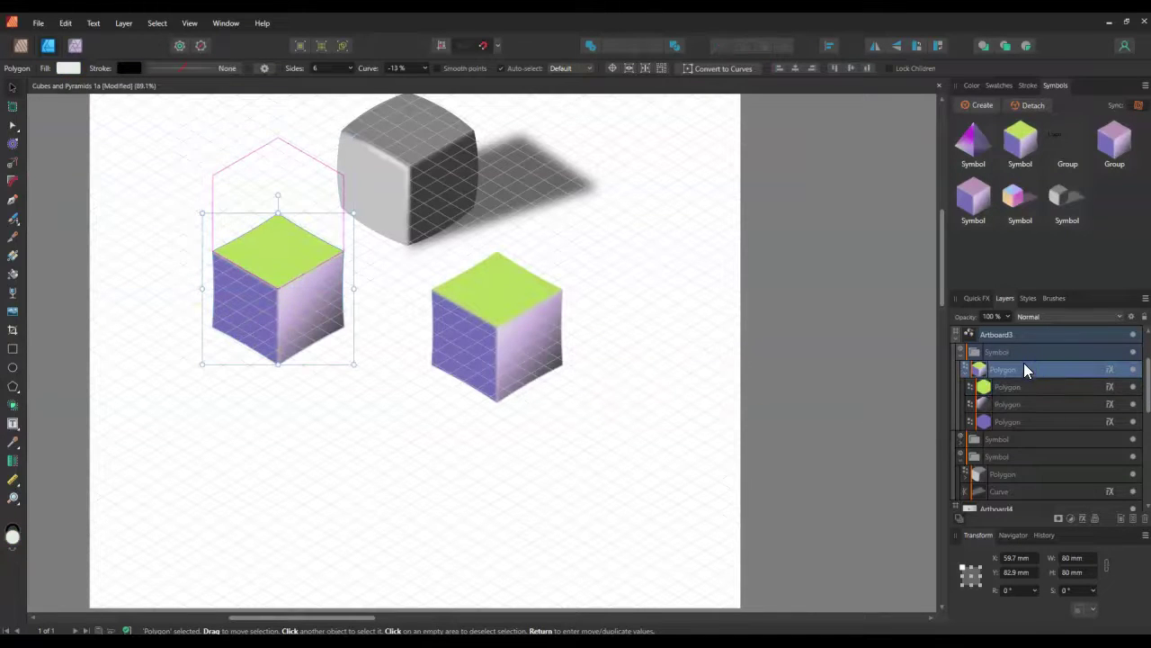
click(1028, 353)
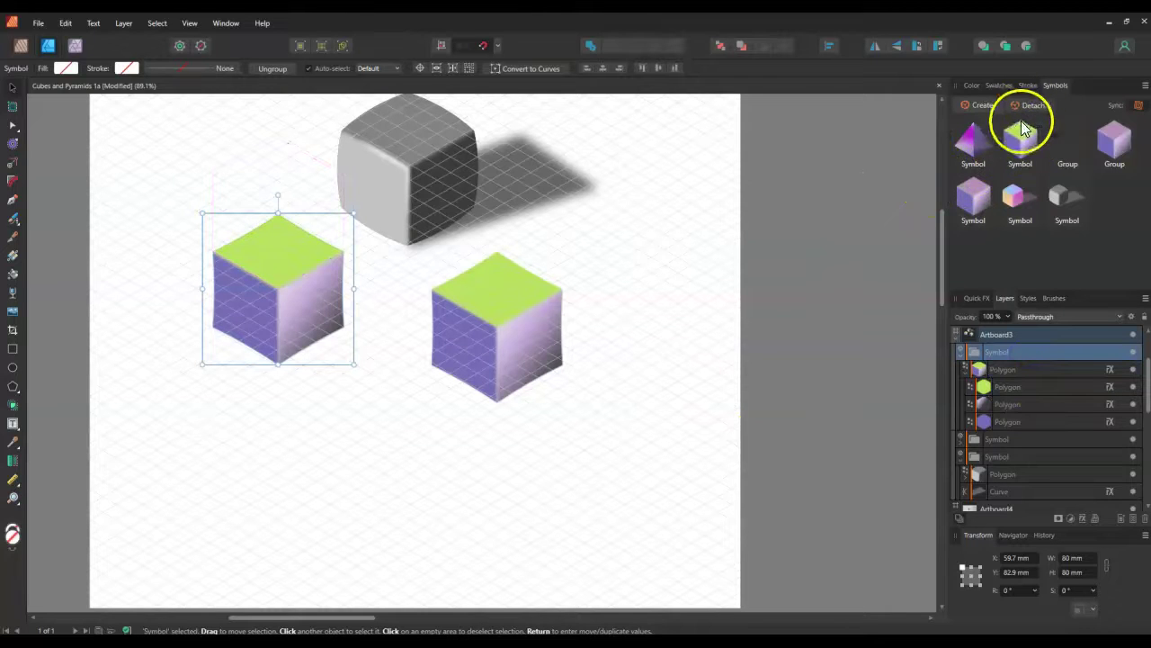
- Detach the left cube from the symbol, move its group out and delete the empty Symbol layer
double_click(269, 257)
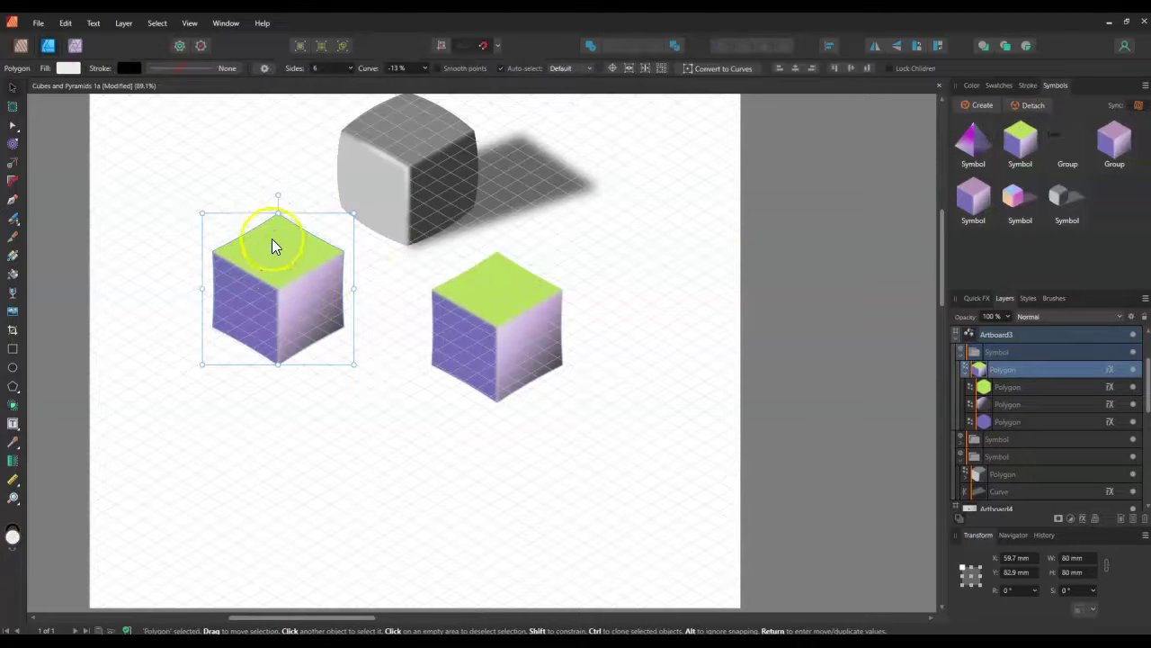
drag(270, 237, 270, 161)
drag(123, 177, 380, 403)
click(297, 267)
click(1030, 371)
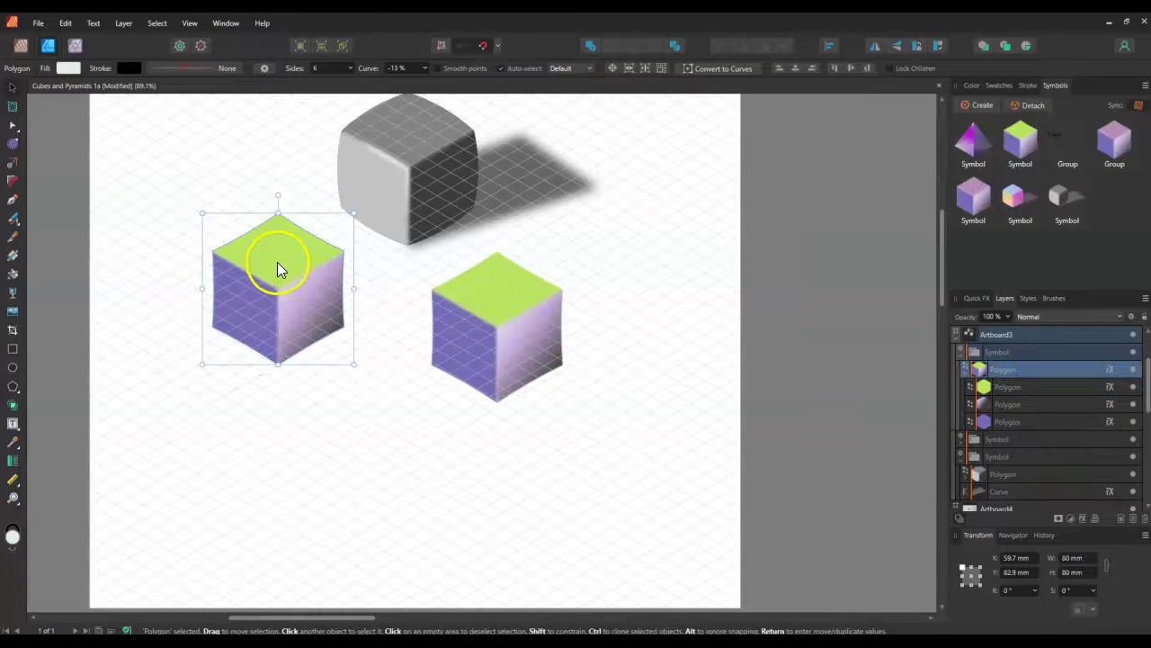
click(1028, 108)
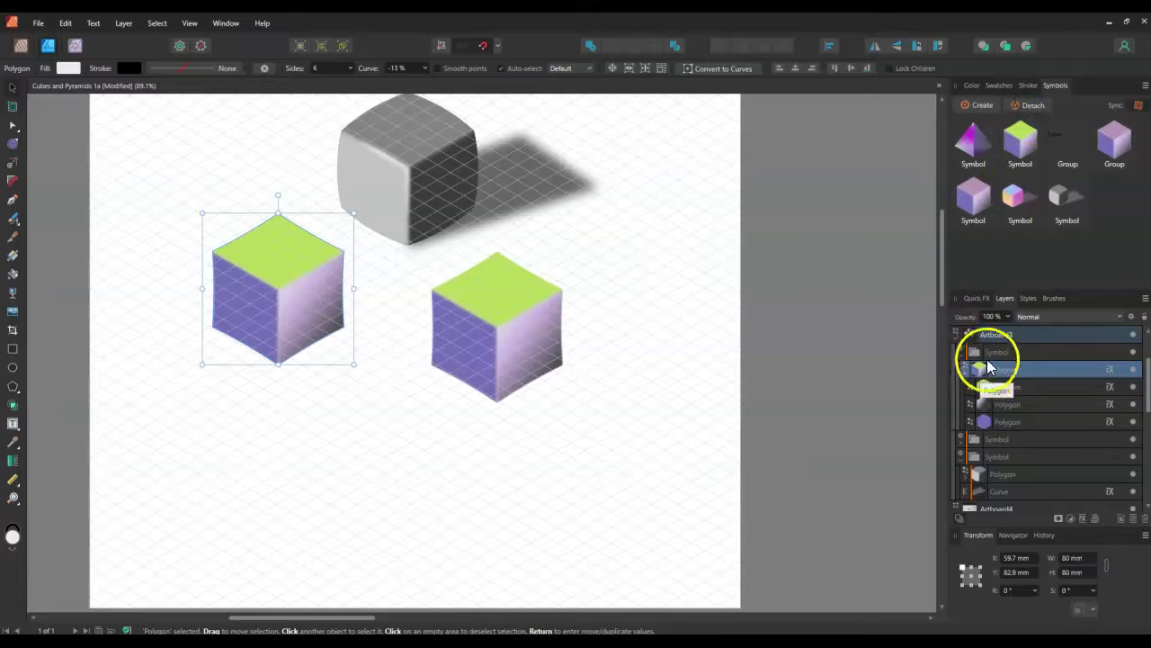
drag(1031, 360, 978, 371)
click(990, 421)
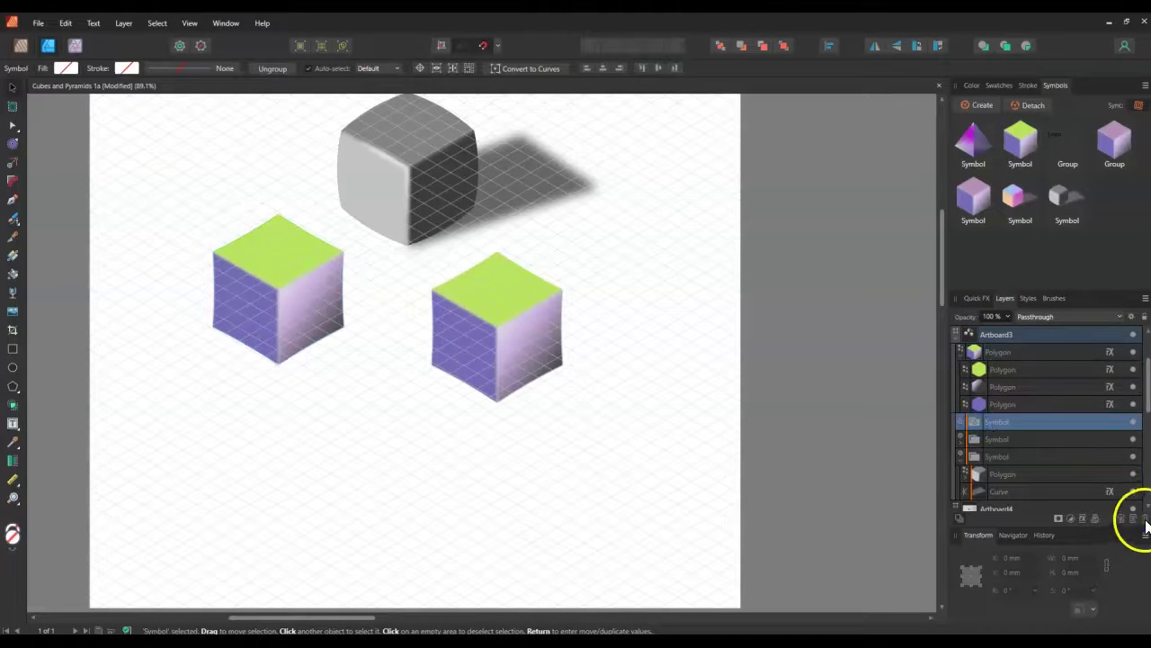
click(1145, 520)
- Recolour the detached left cube's top face pink
click(244, 308)
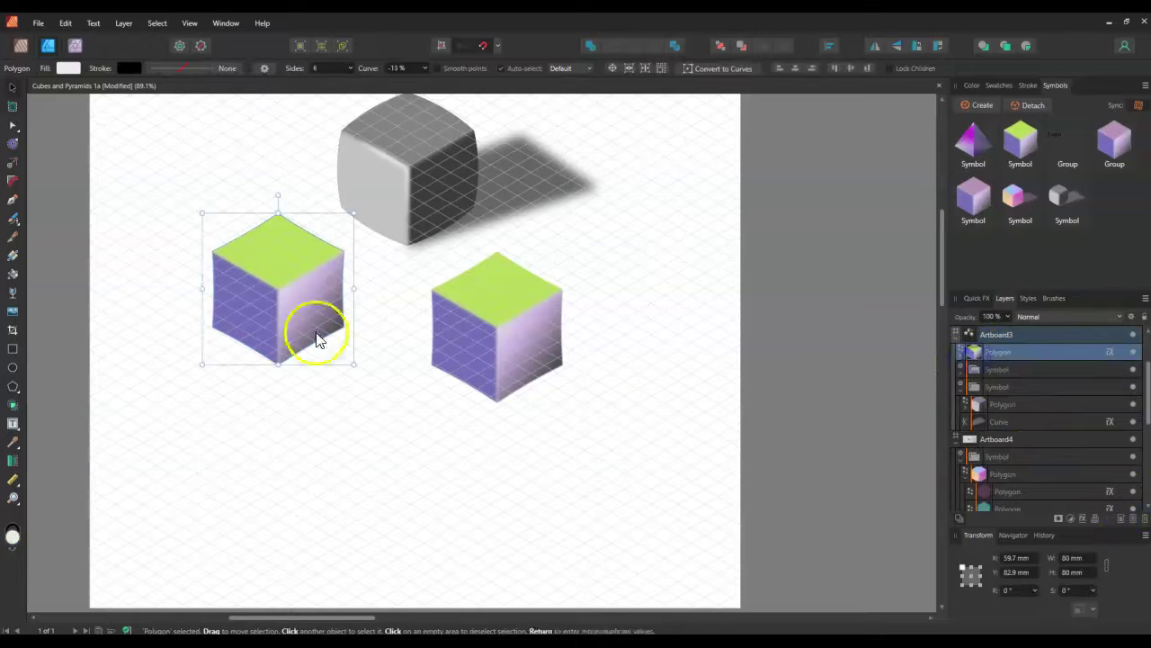
double_click(261, 245)
click(70, 69)
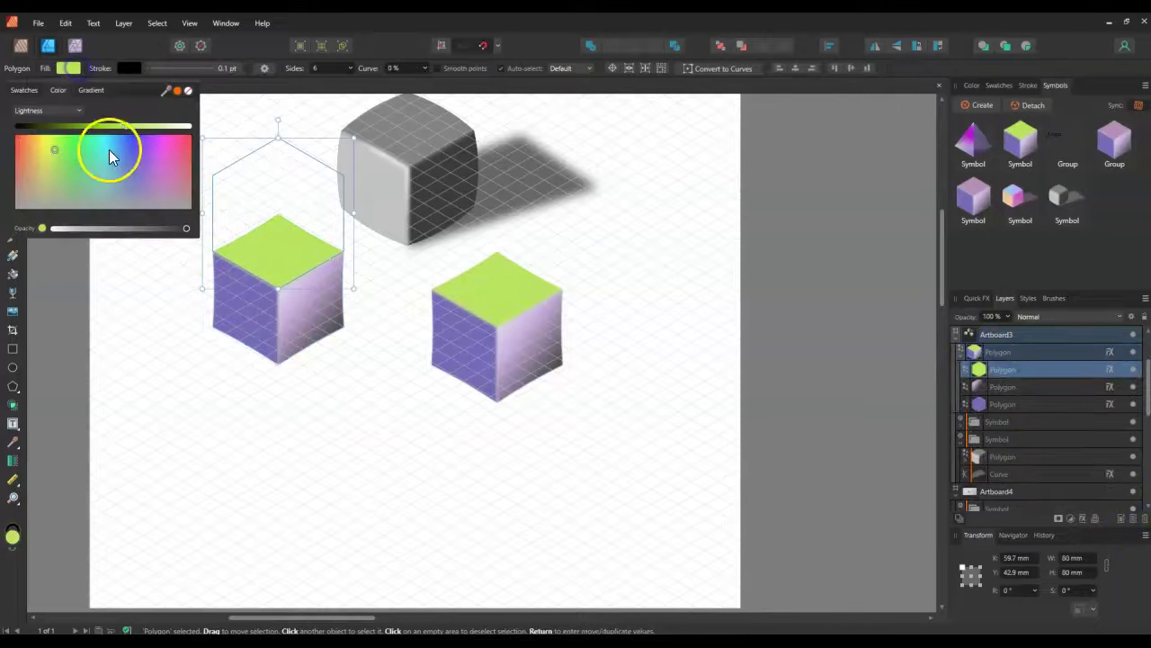
click(110, 160)
click(171, 147)
click(288, 440)
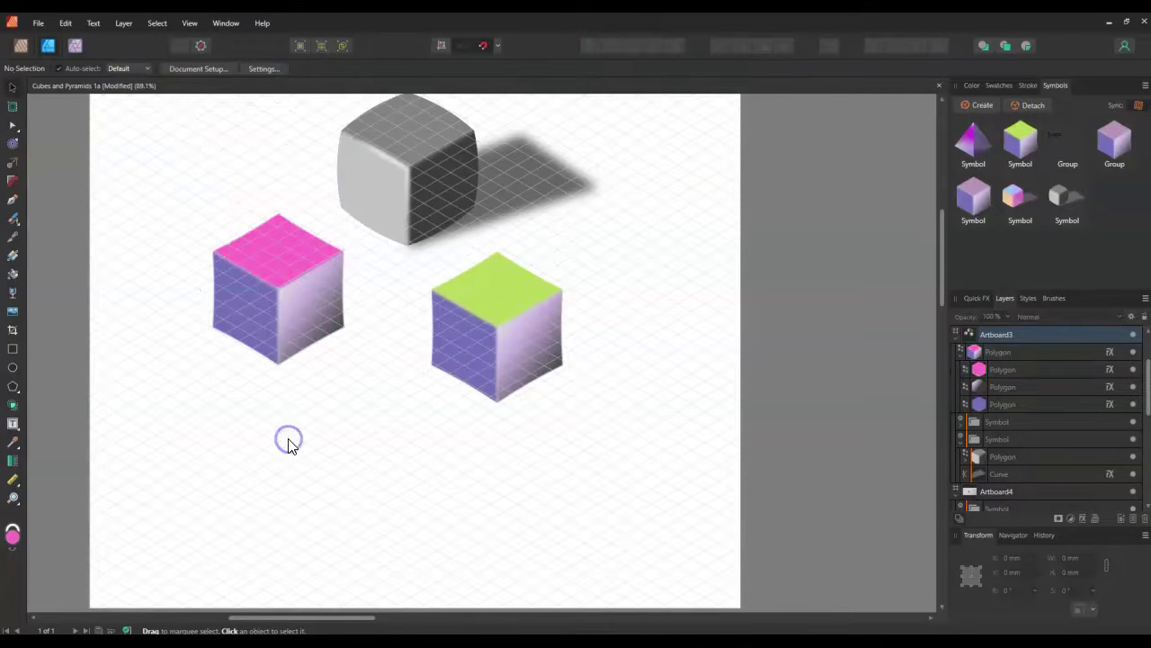
click(5, 159)
- Scale the green-topped cube down to about 51 mm and move it near the artboard bottom
click(473, 330)
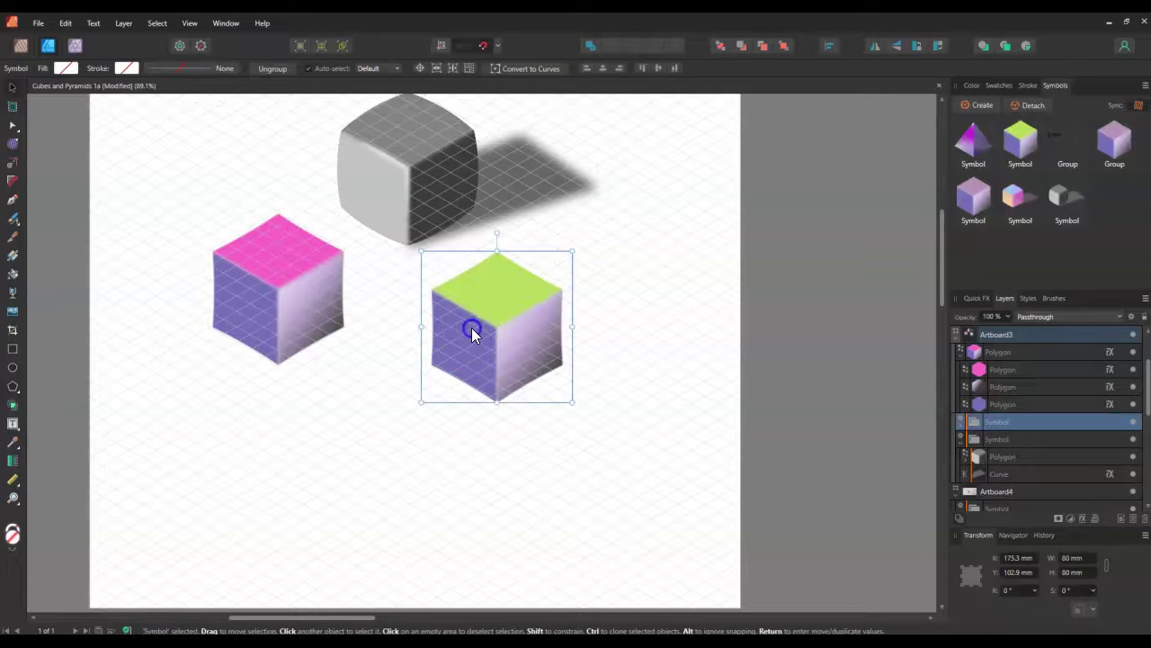
drag(568, 402, 519, 345)
mouse_move(467, 303)
mouse_down()
mouse_move(592, 429)
mouse_move(501, 488)
mouse_move(480, 378)
mouse_move(385, 404)
mouse_move(416, 449)
mouse_move(332, 496)
mouse_move(436, 427)
mouse_move(384, 483)
mouse_move(481, 460)
mouse_move(575, 401)
mouse_move(612, 432)
mouse_move(548, 477)
mouse_move(595, 523)
mouse_move(458, 437)
mouse_move(674, 290)
mouse_move(436, 440)
mouse_move(426, 434)
mouse_up()
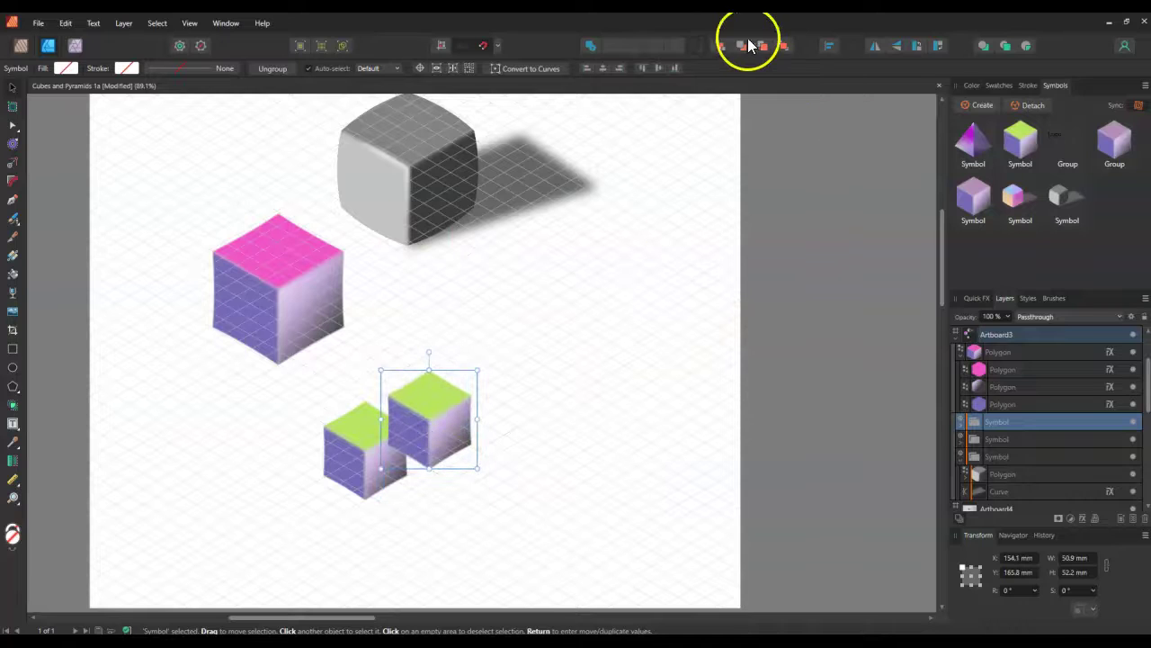
- Send the upper small cube to the back with Move to Back
click(721, 45)
scroll(433, 427, up, 3)
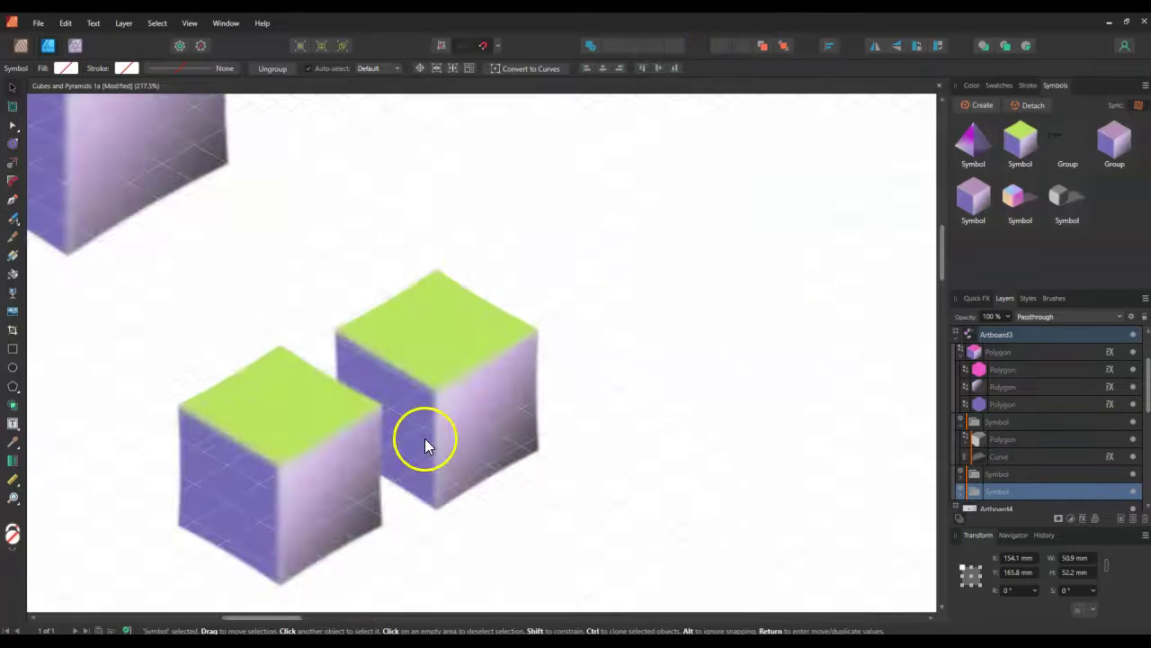
click(433, 346)
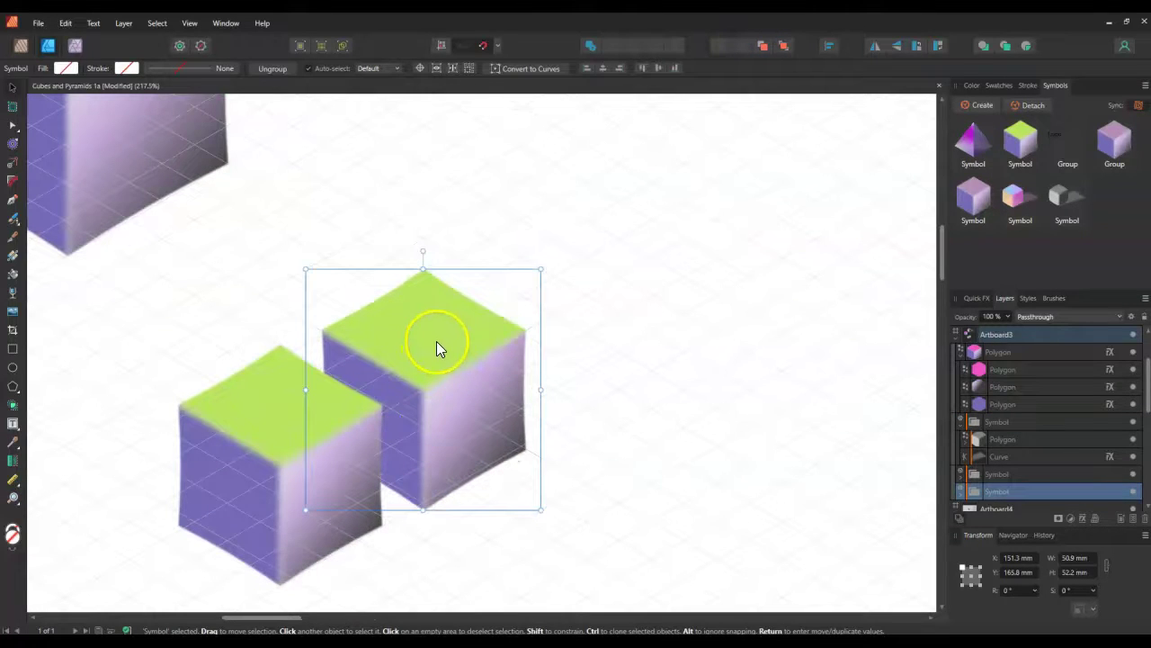
- Change the symbol's top-face fill from lime green to pale lavender
double_click(436, 340)
click(450, 330)
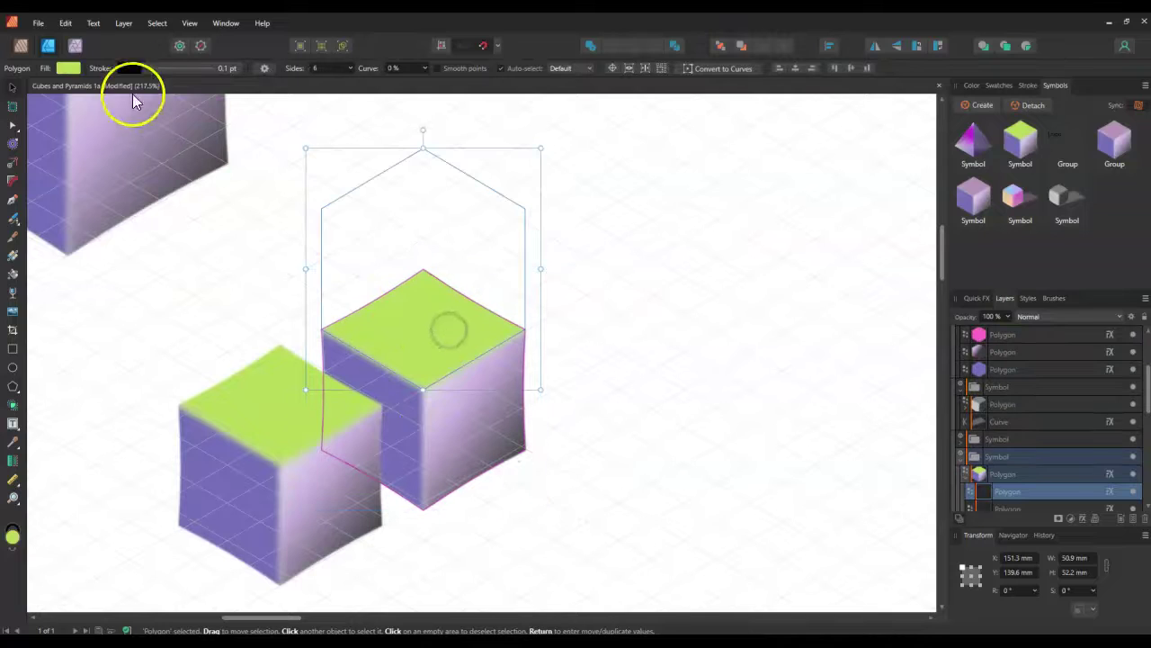
click(64, 69)
drag(82, 156, 132, 196)
click(157, 127)
drag(158, 126, 150, 129)
drag(146, 202, 145, 185)
click(776, 278)
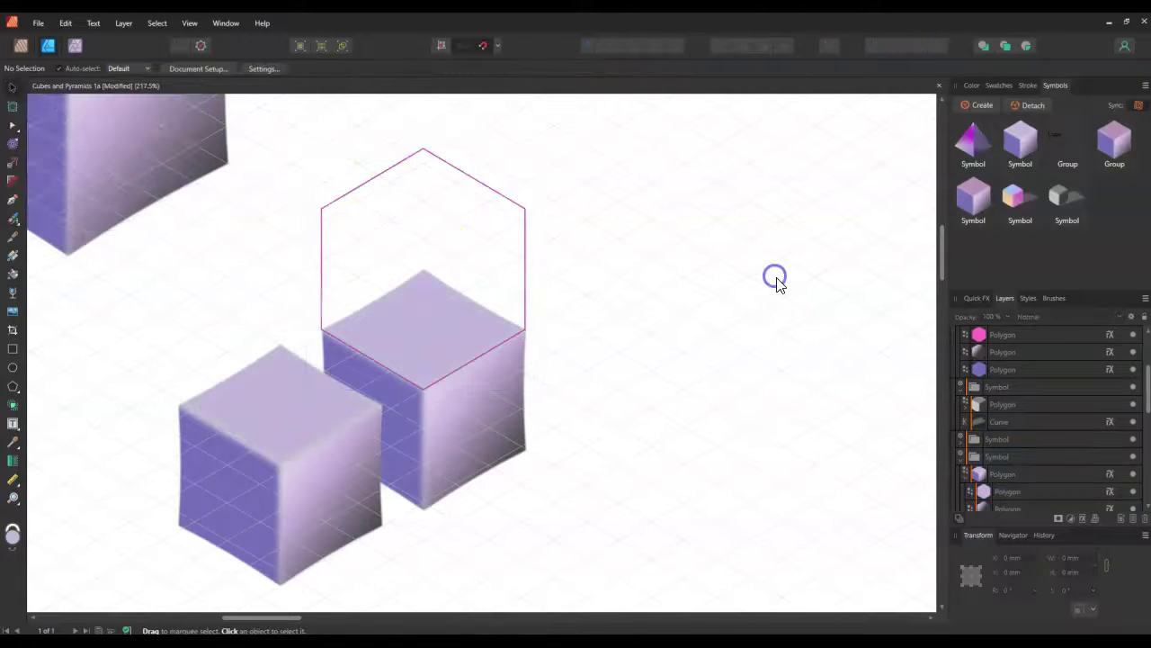
scroll(779, 284, down, 5)
scroll(720, 282, up, 3)
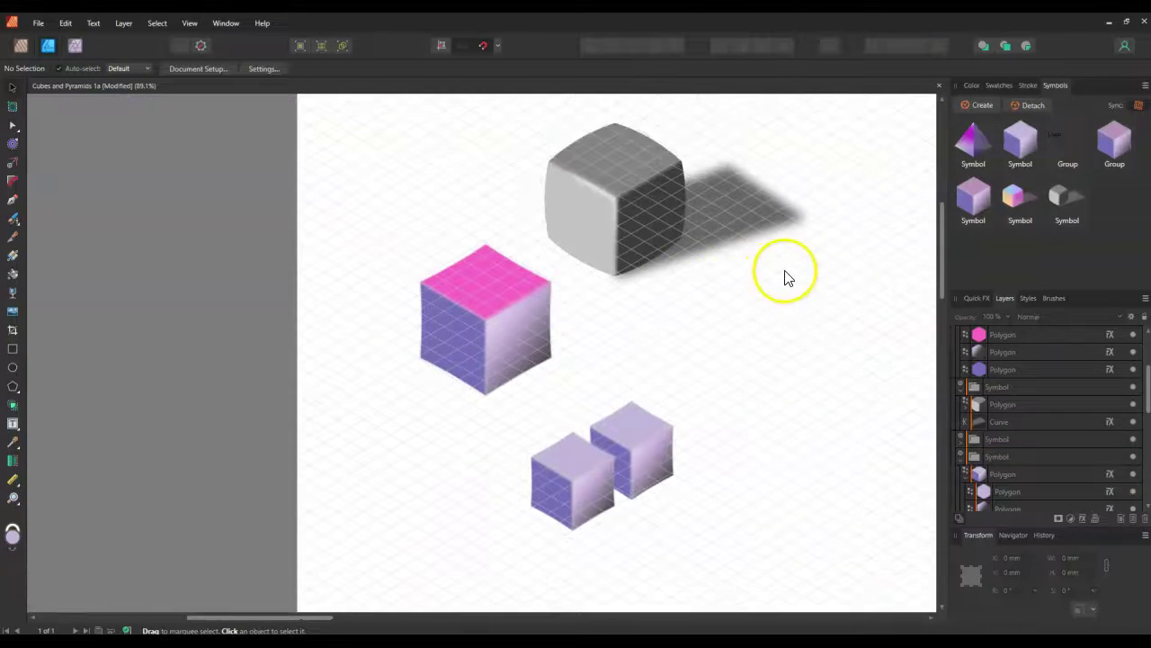
drag(271, 617, 293, 619)
scroll(236, 466, down, 3)
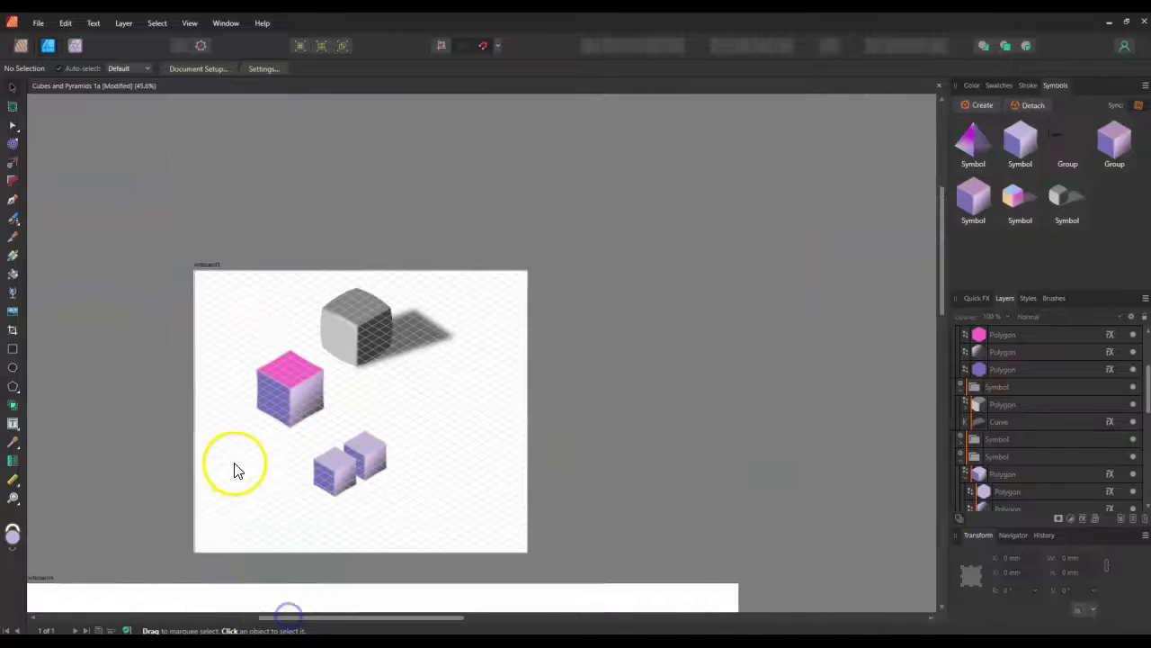
scroll(235, 464, down, 6)
scroll(553, 292, up, 4)
scroll(789, 410, up, 3)
click(524, 273)
click(524, 273)
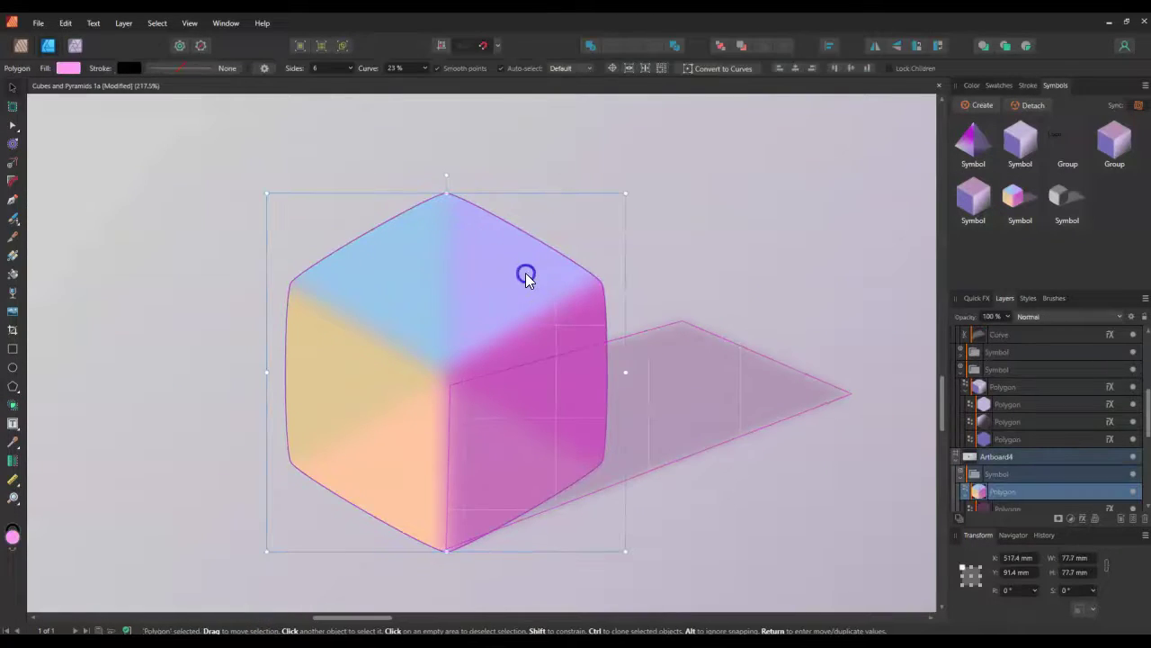
scroll(1032, 390, down, 3)
click(1033, 389)
click(1030, 403)
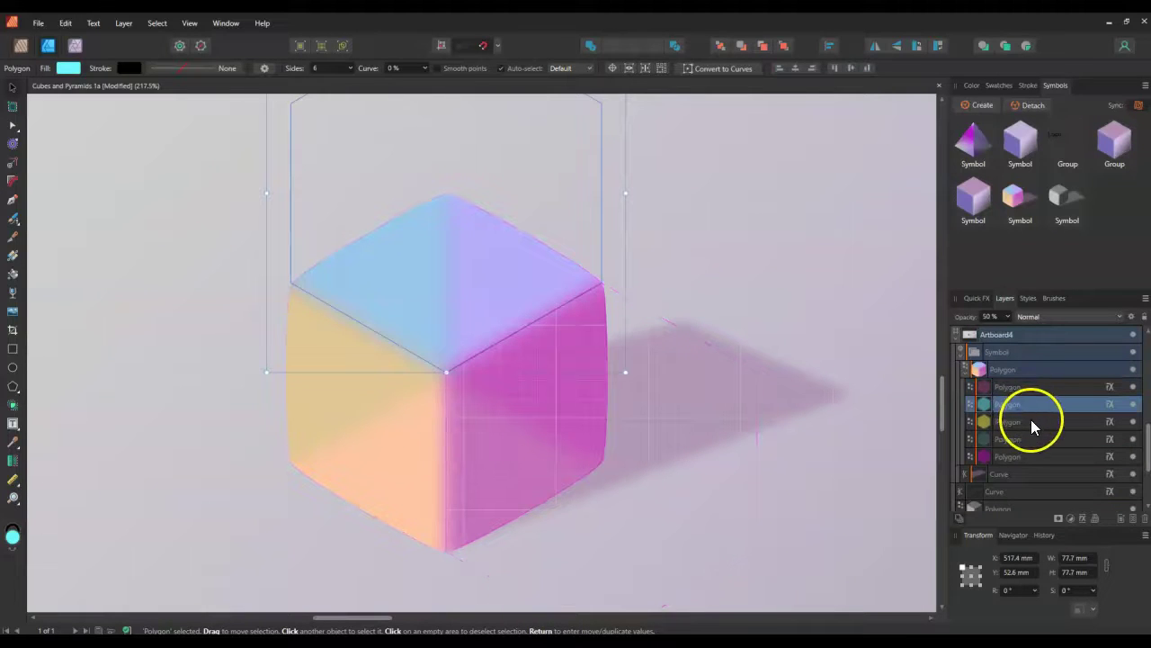
click(1031, 422)
click(1032, 441)
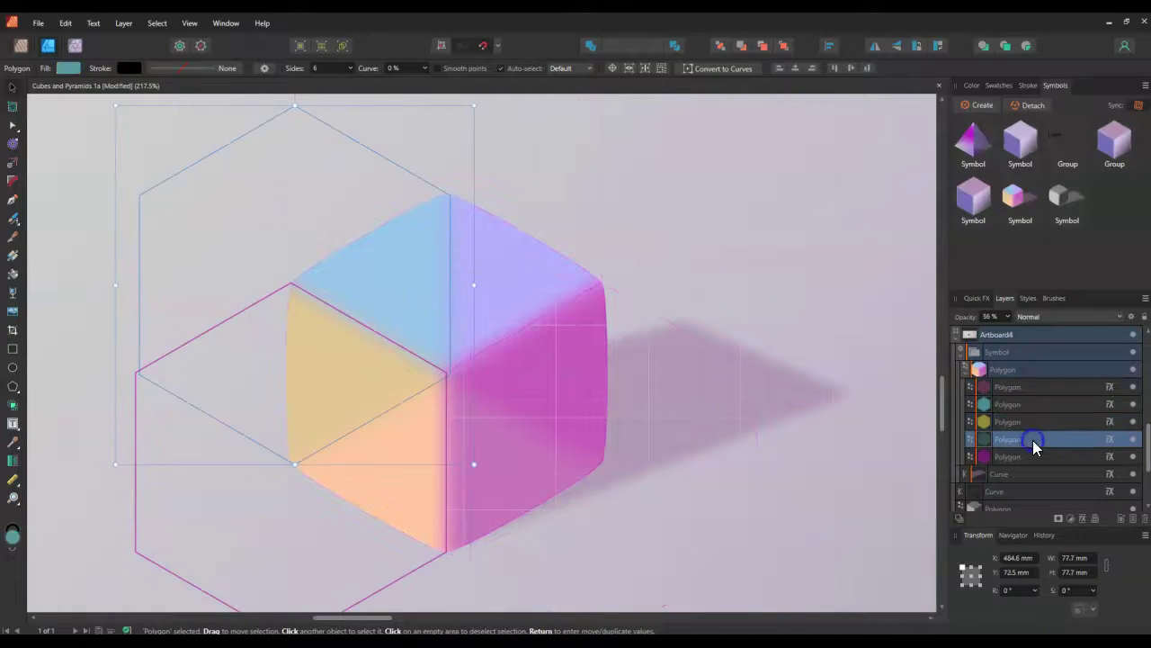
click(1030, 456)
click(1039, 392)
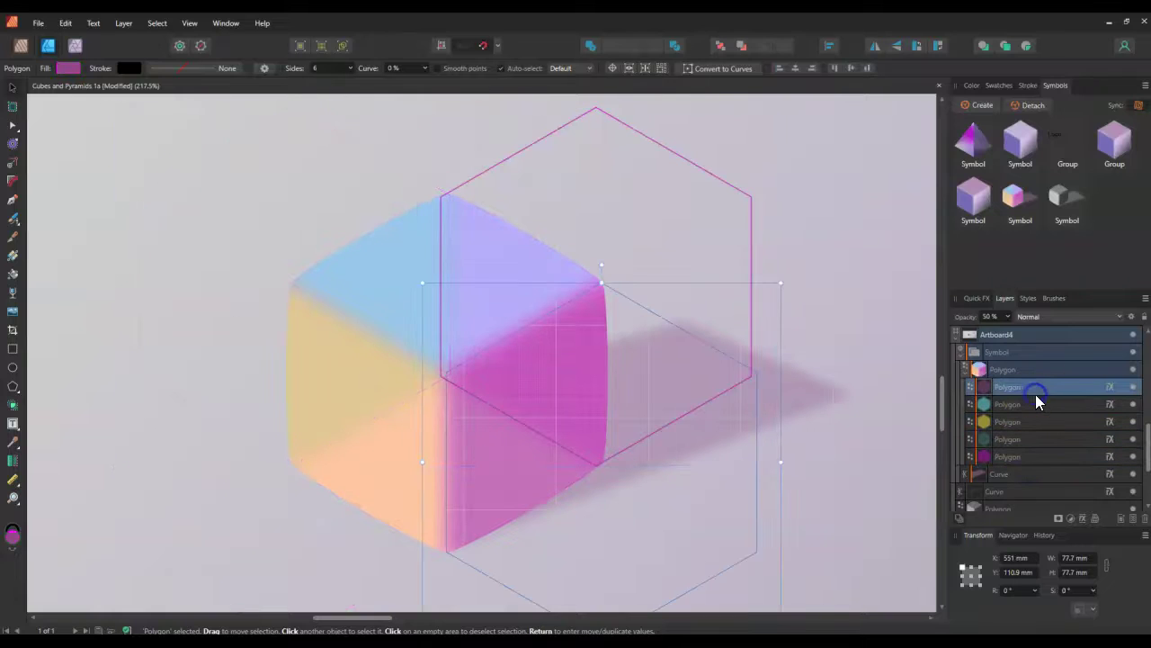
click(1006, 317)
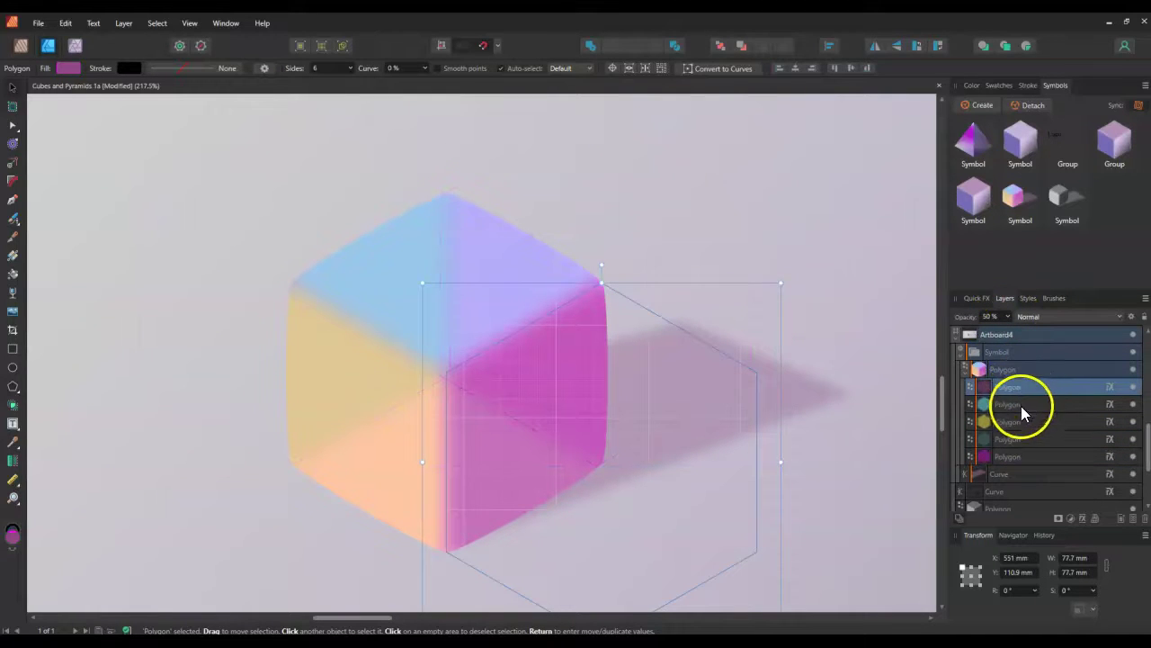
click(1037, 406)
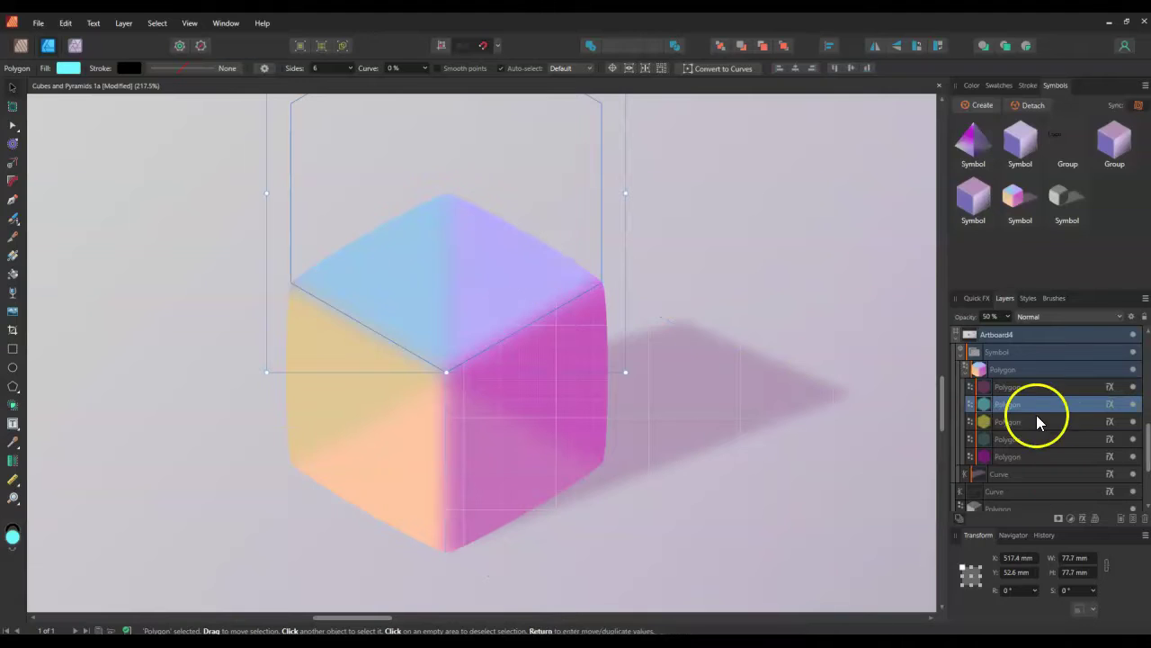
click(1036, 422)
click(1032, 370)
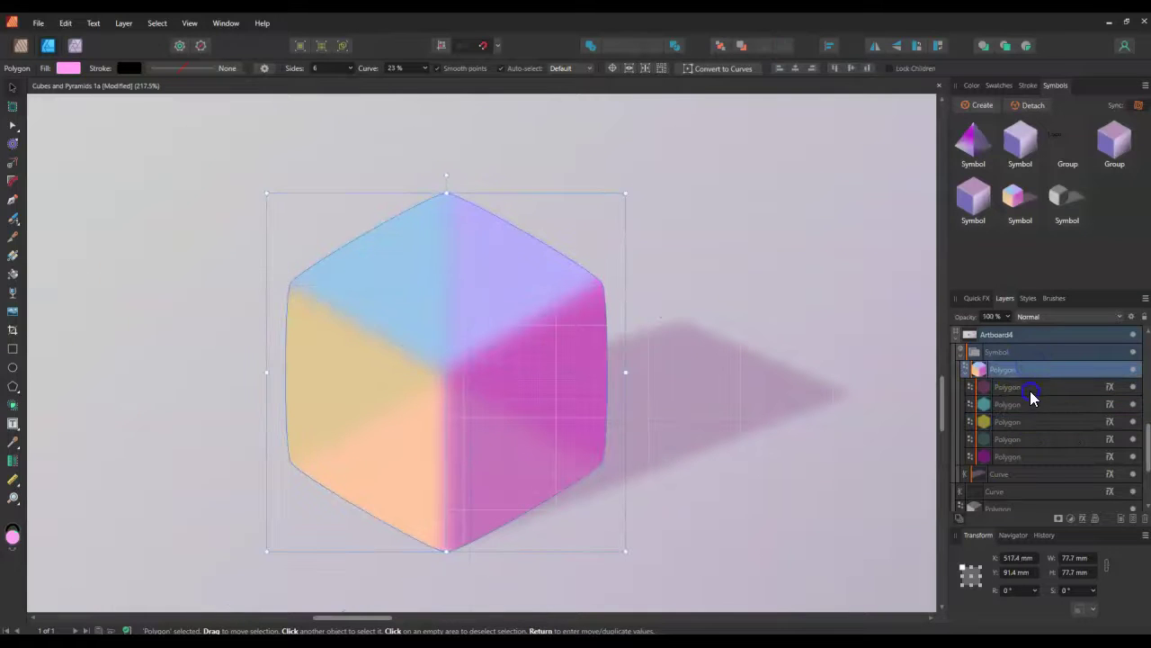
click(1037, 438)
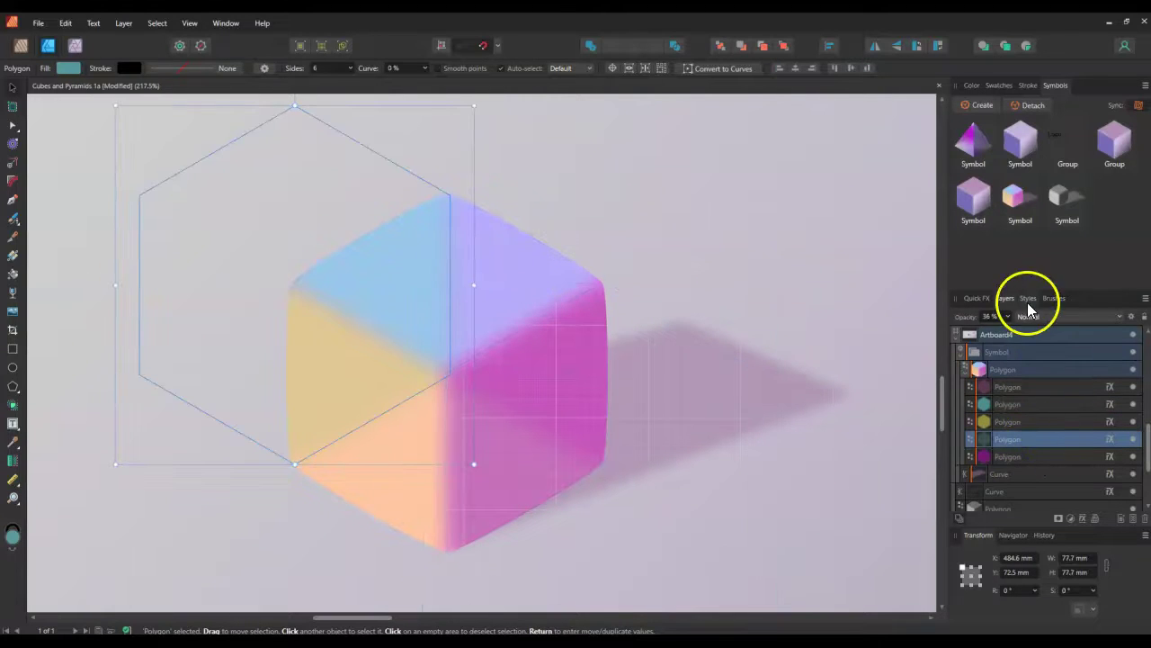
click(1008, 316)
mouse_move(1012, 332)
mouse_down()
mouse_move(1074, 334)
mouse_move(997, 336)
mouse_up()
click(1059, 425)
click(1060, 422)
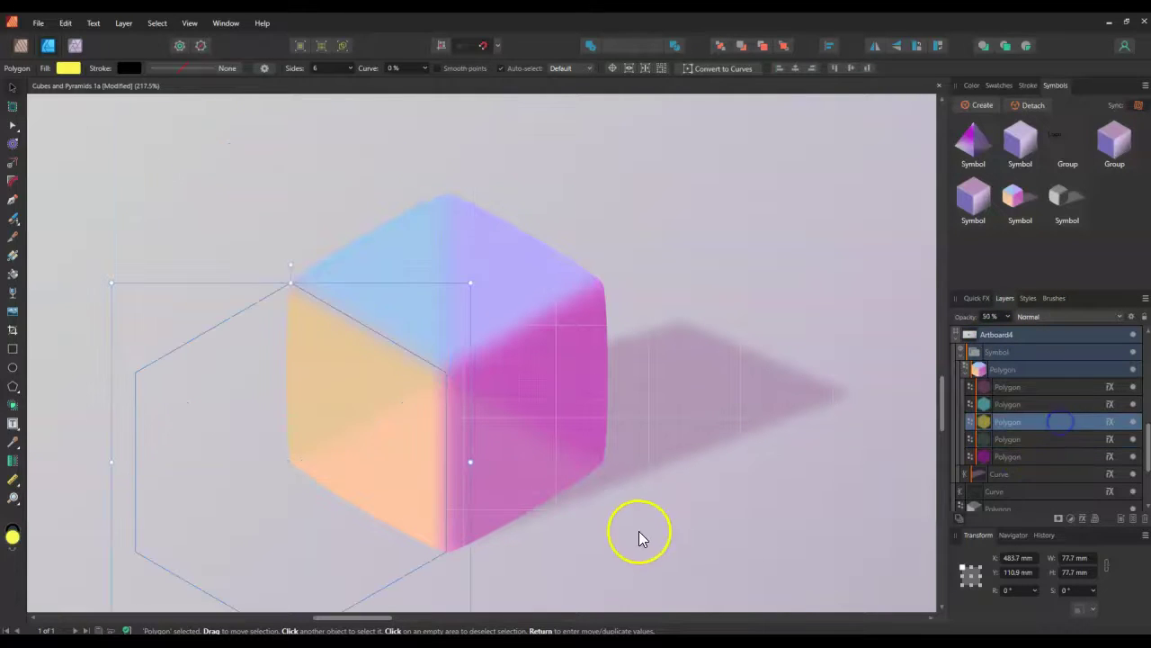
click(1040, 393)
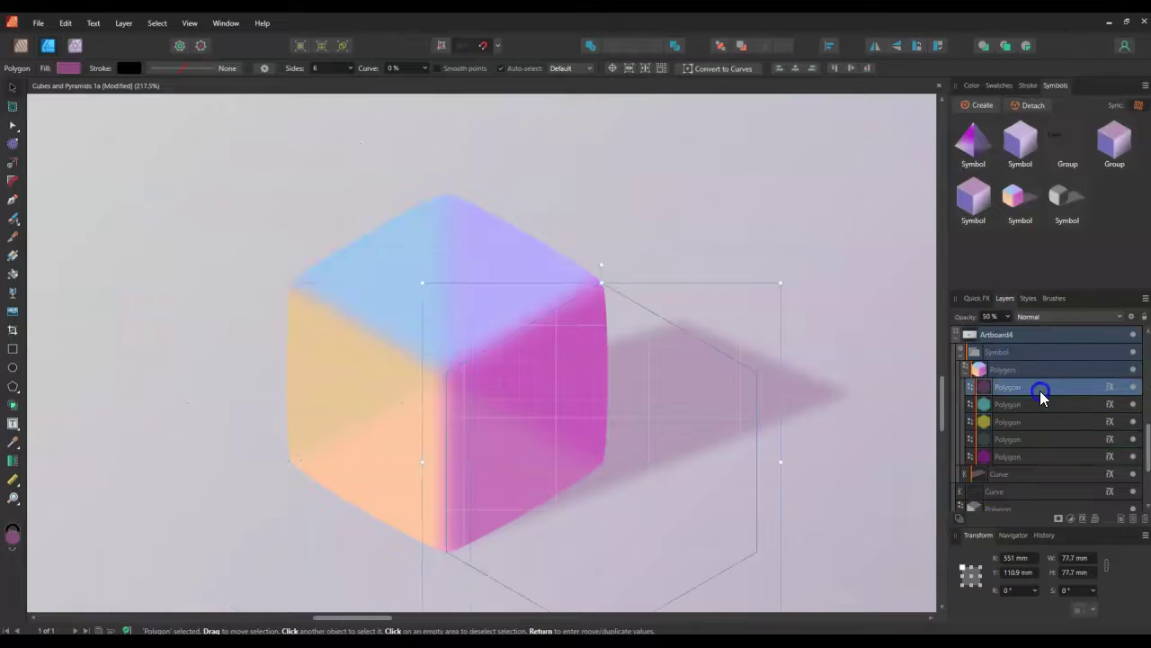
- Draw a white pen line along the cube's top-left and front edges, blurred 13.1 px
click(13, 200)
click(333, 310)
click(444, 370)
click(444, 477)
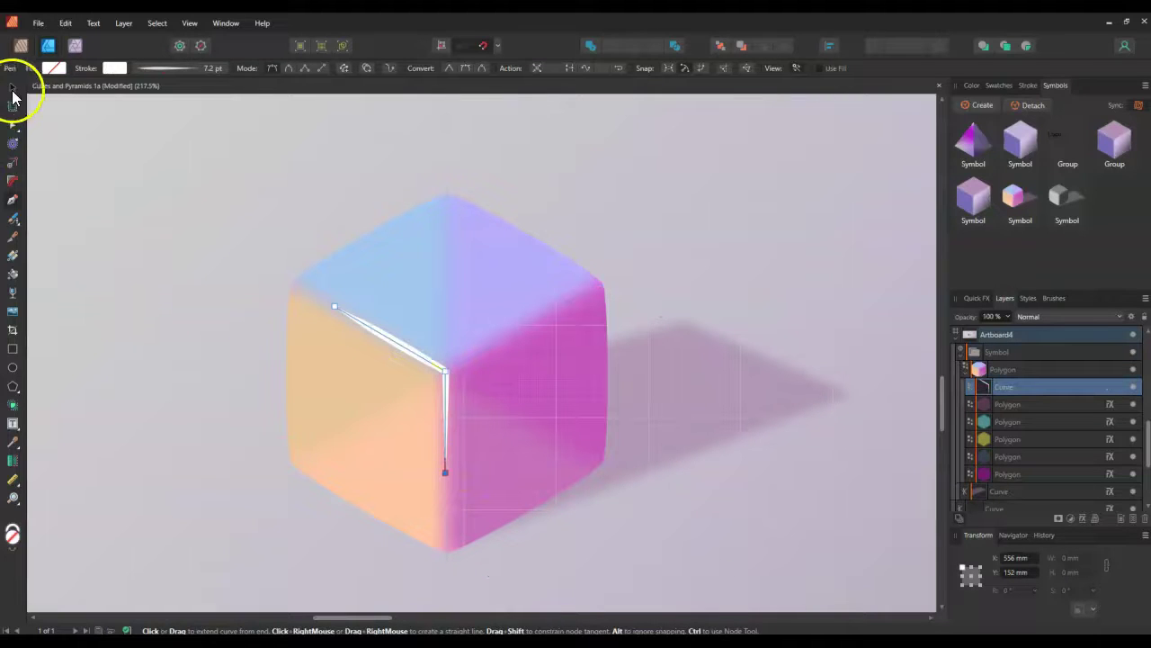
click(974, 301)
click(1026, 515)
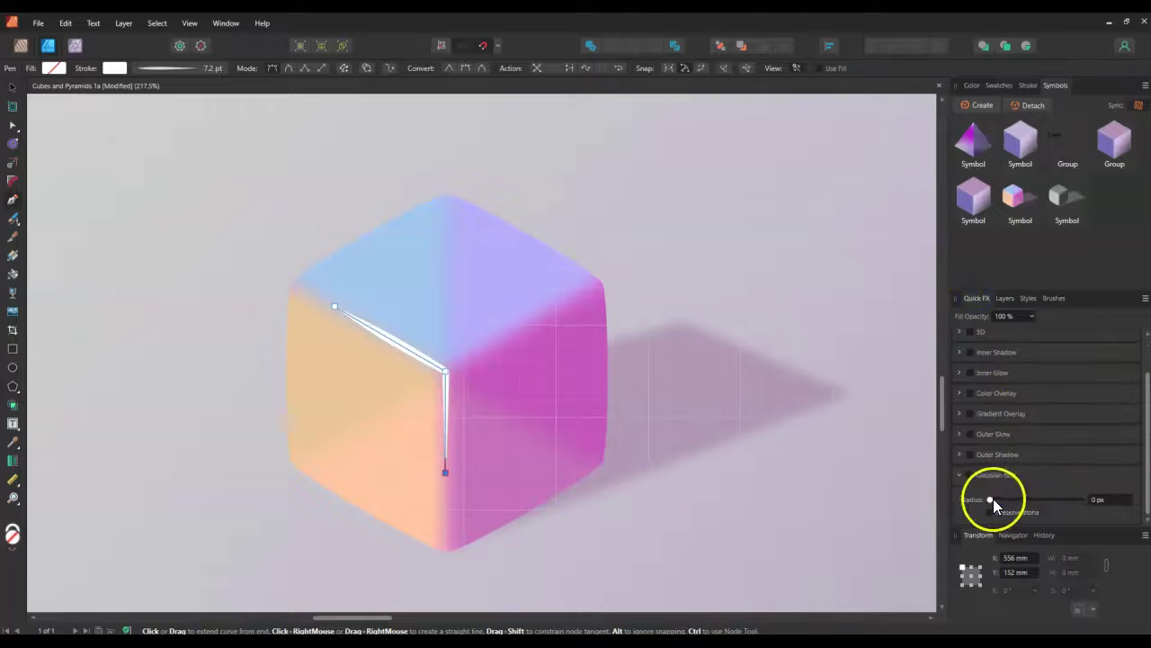
drag(990, 501, 1032, 501)
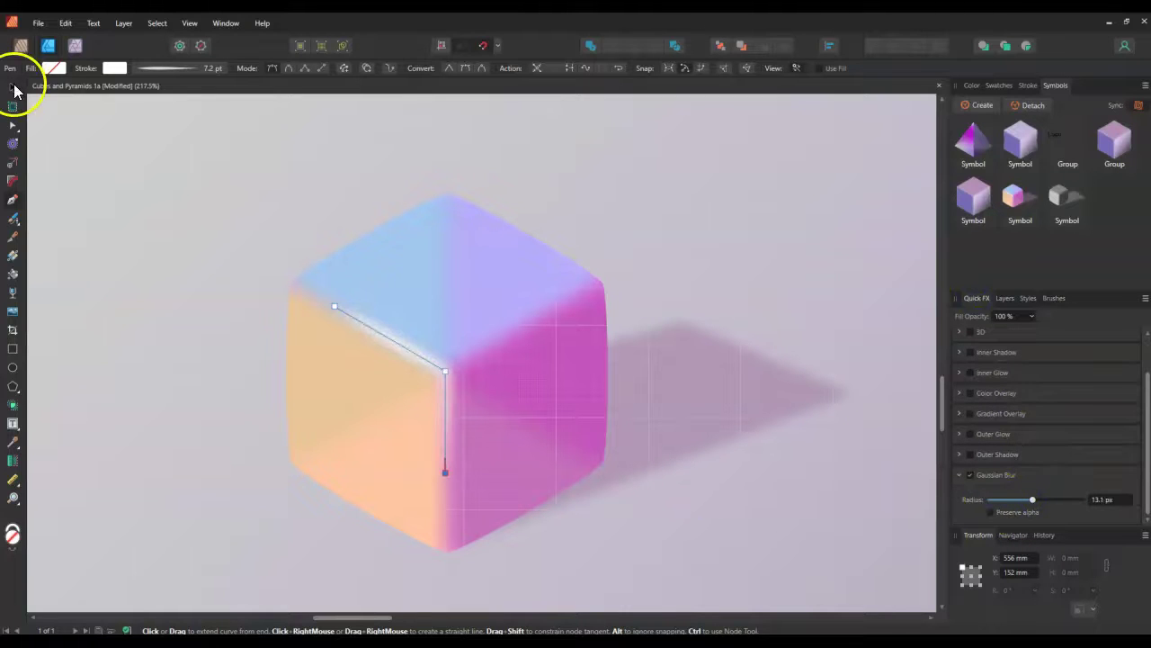
- Move the highlight curve right, rotate it to -135° and place it on the pink face
click(13, 87)
drag(375, 327, 443, 326)
drag(1035, 592, 995, 608)
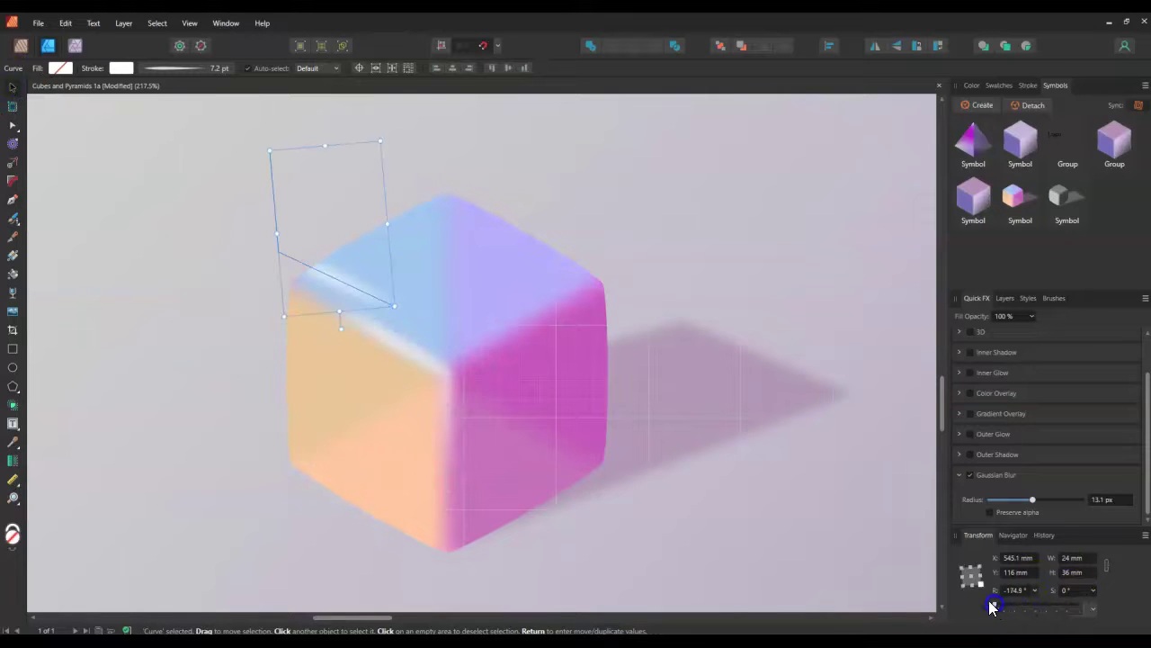
drag(347, 284, 530, 393)
- Edit the highlight's nodes so it traces the upper-left edge and front vertical edge
double_click(454, 272)
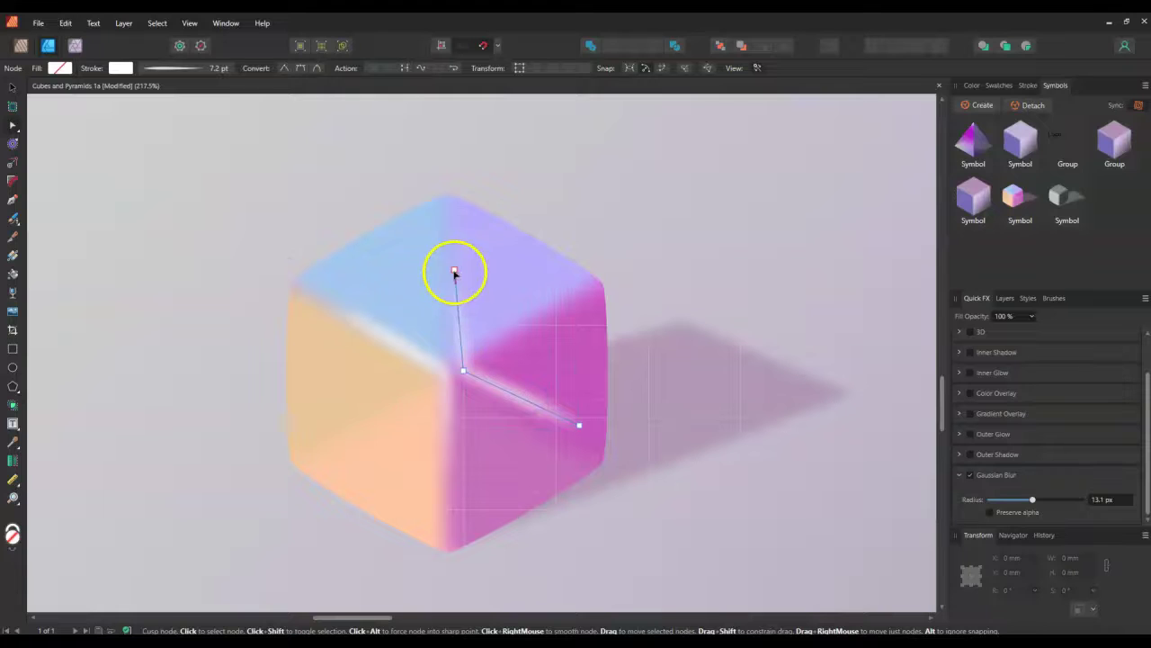
drag(454, 272, 532, 318)
drag(463, 370, 450, 369)
drag(580, 423, 443, 536)
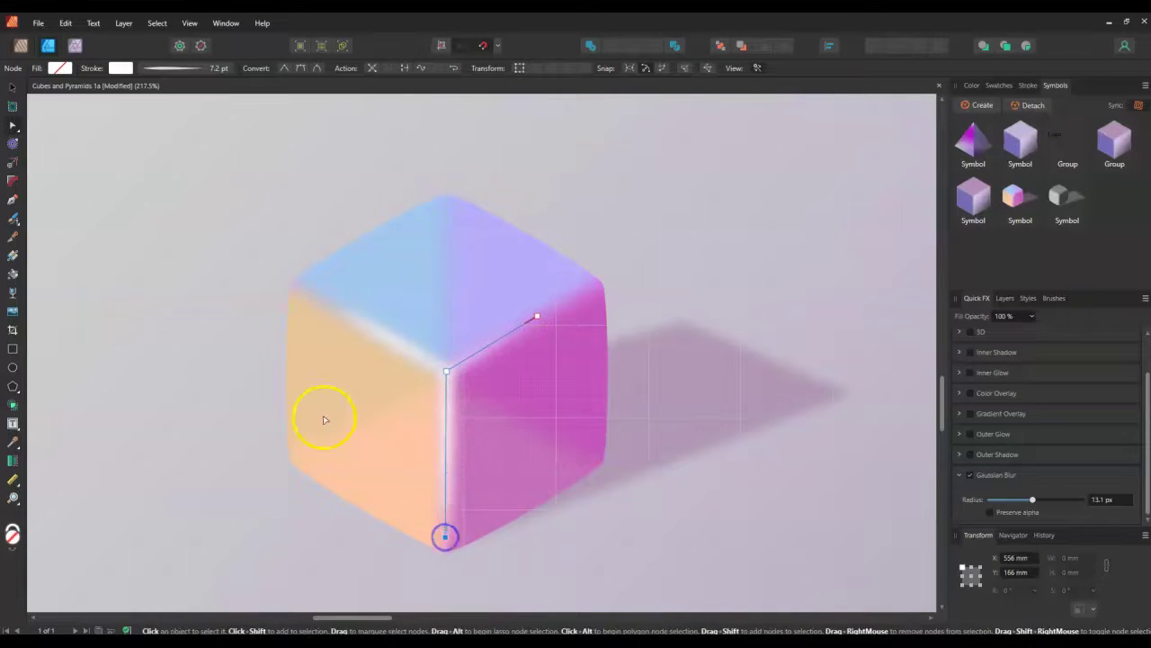
click(382, 335)
click(322, 301)
drag(322, 301, 304, 292)
- Return to the Move tool, deselect the highlight curve and zoom out from the pastel cube
click(13, 87)
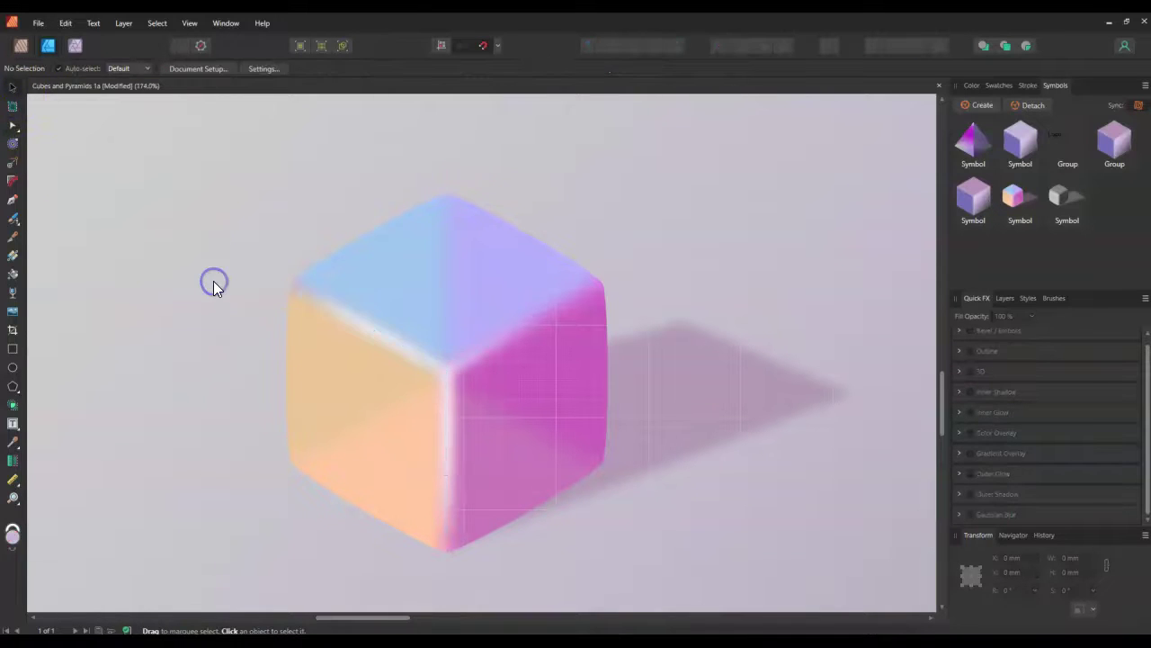
click(213, 279)
scroll(213, 280, down, 2)
scroll(225, 288, up, 2)
scroll(397, 284, up, 3)
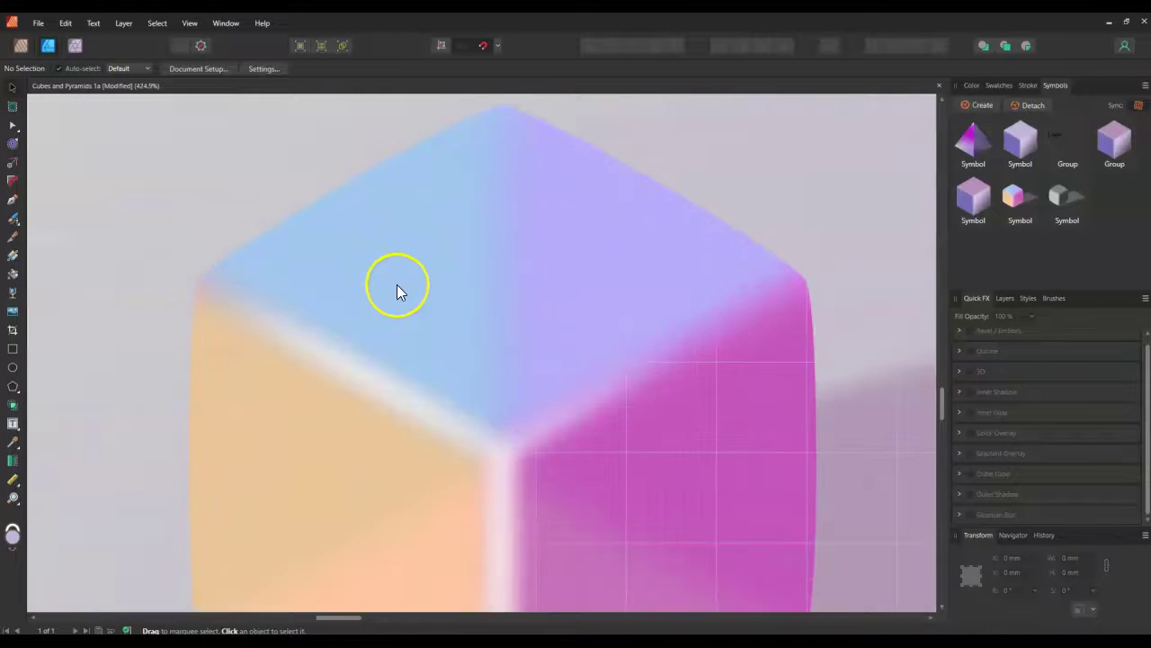
scroll(396, 284, down, 4)
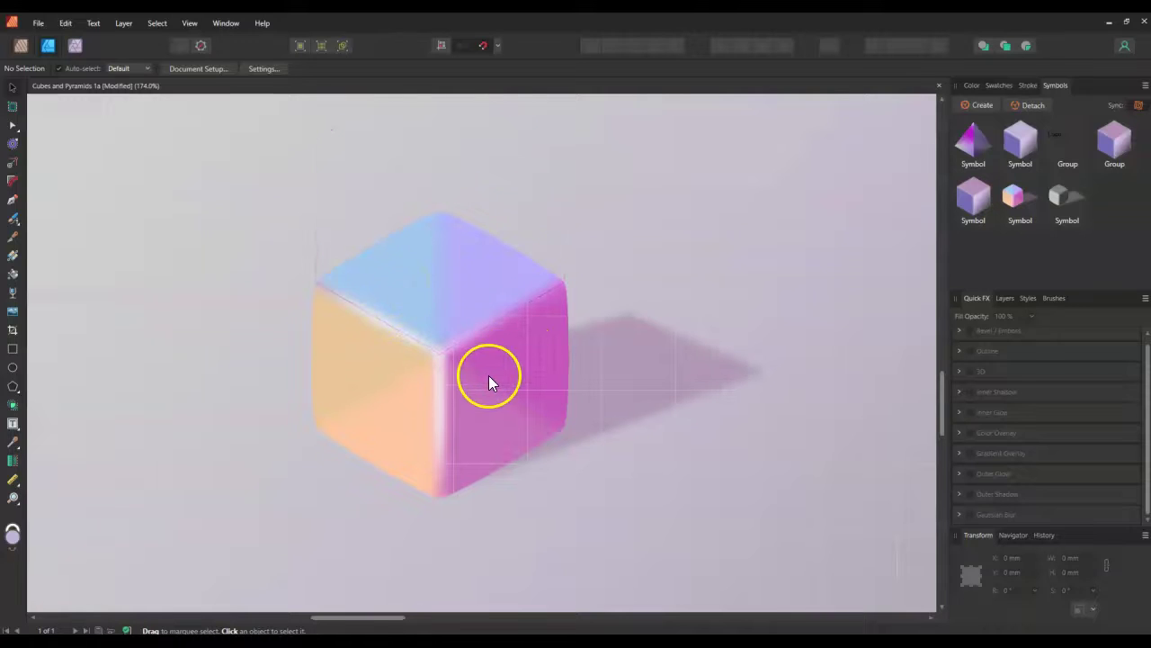
scroll(492, 376, down, 3)
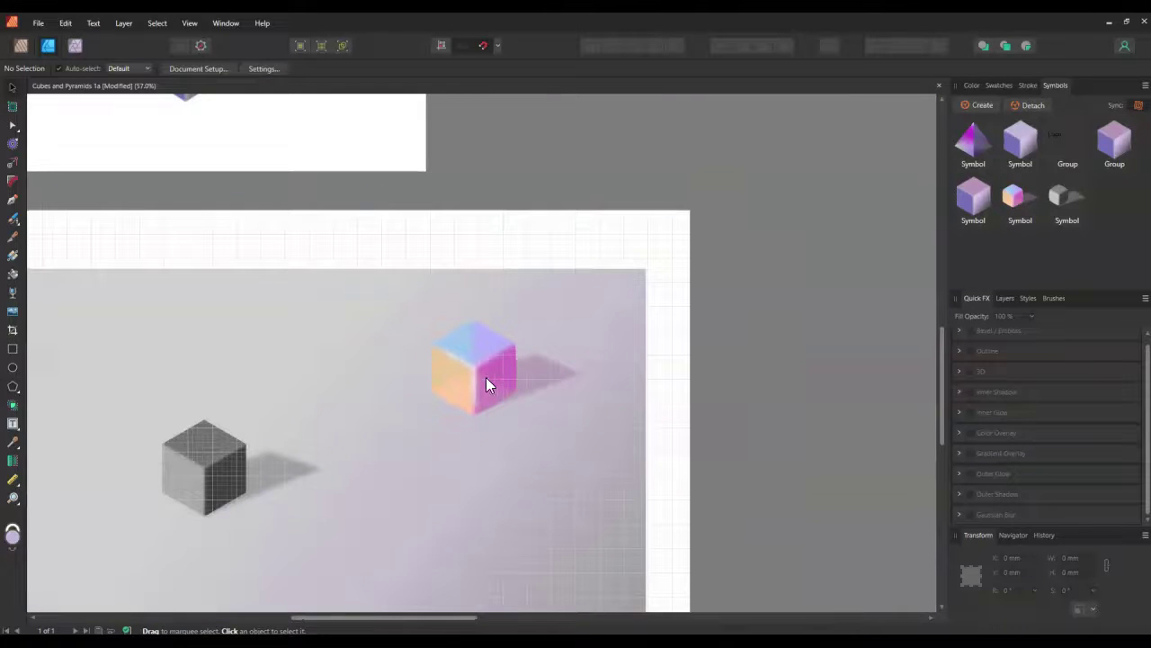
- Bring the 80 × 80 mm grey cube into view and select its hexagon polygon
click(194, 502)
mouse_move(330, 619)
mouse_down()
mouse_move(251, 617)
mouse_move(308, 619)
mouse_up()
scroll(418, 391, up, 4)
scroll(280, 477, up, 3)
scroll(280, 477, up, 1)
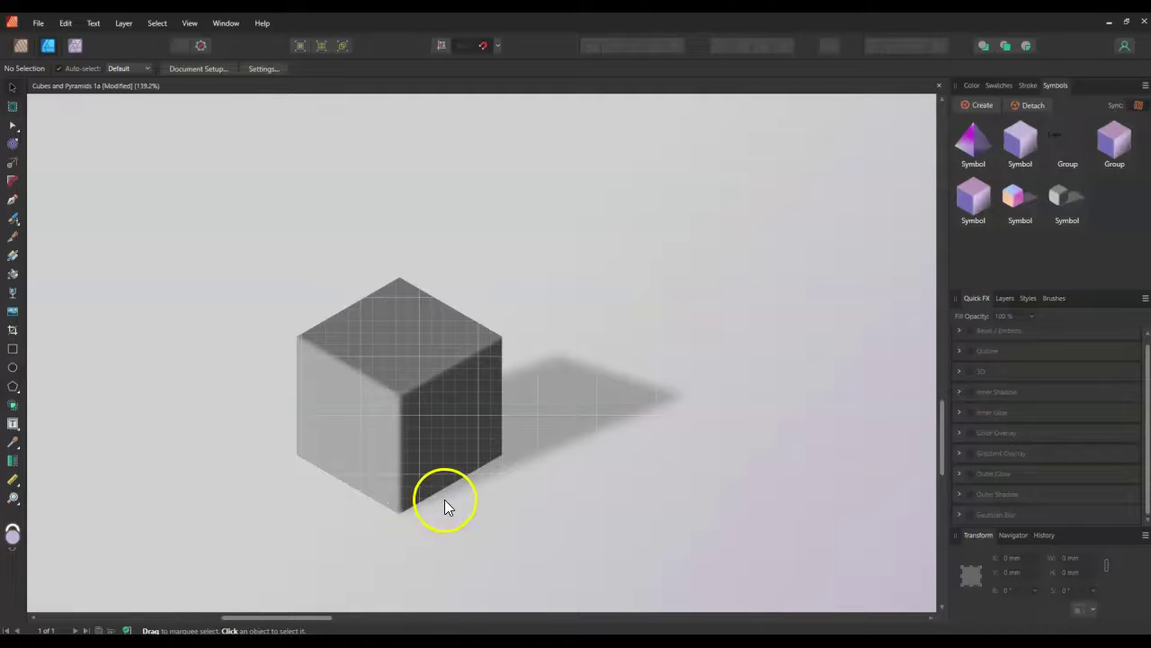
scroll(439, 505, up, 1)
drag(290, 617, 296, 619)
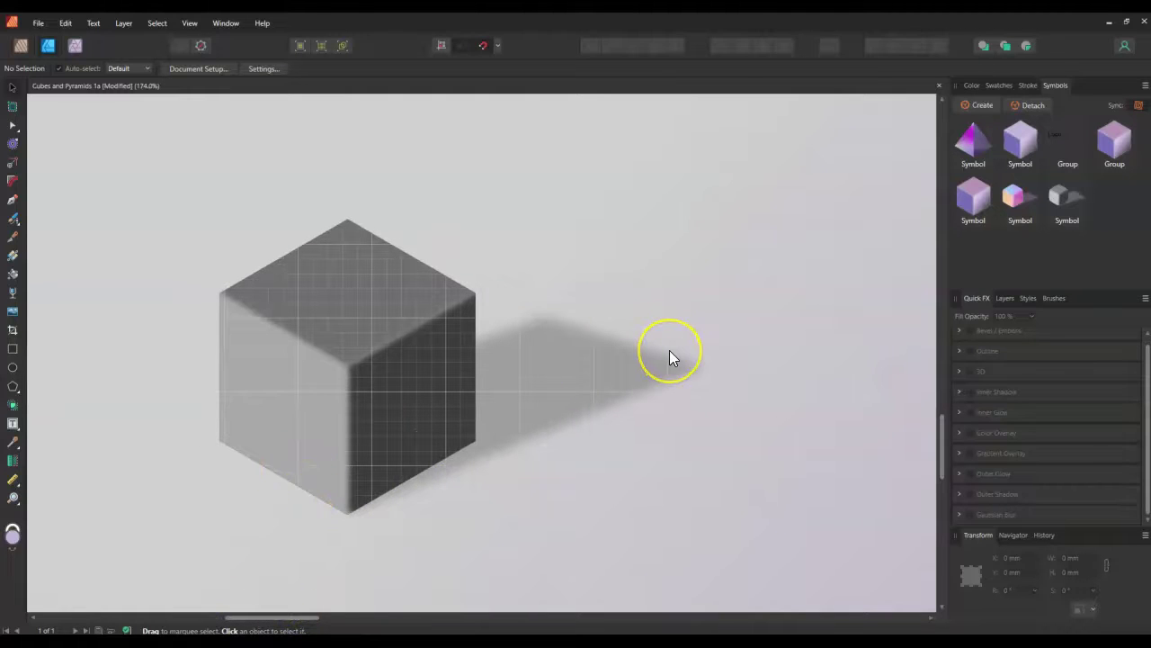
scroll(669, 357, down, 1)
click(398, 318)
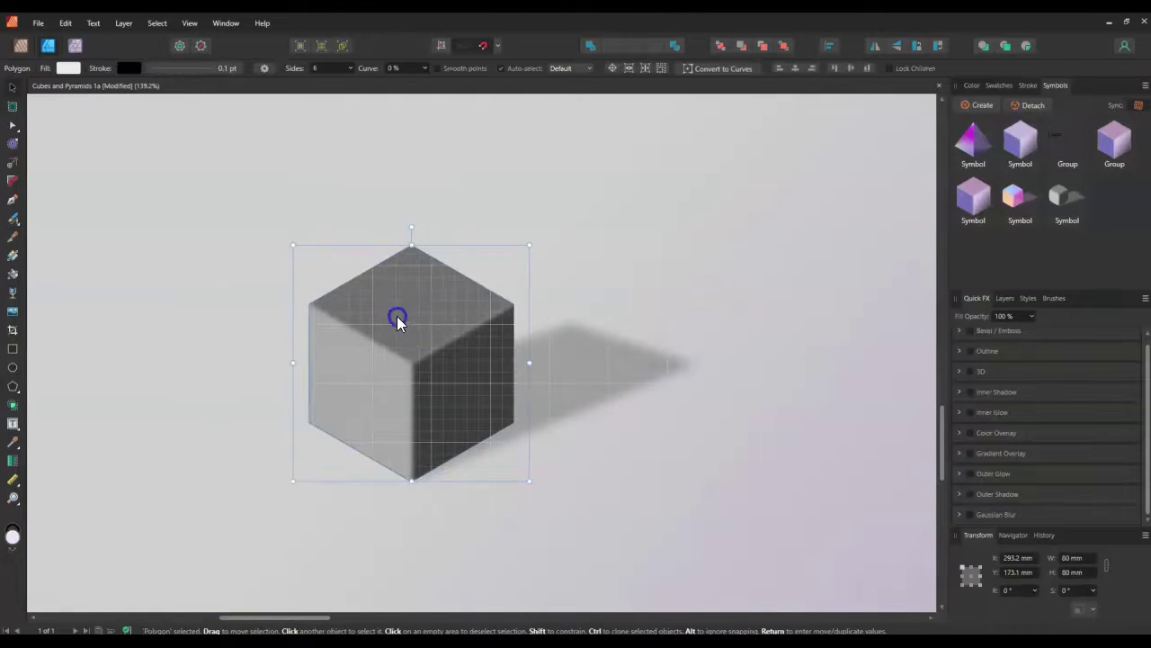
click(364, 370)
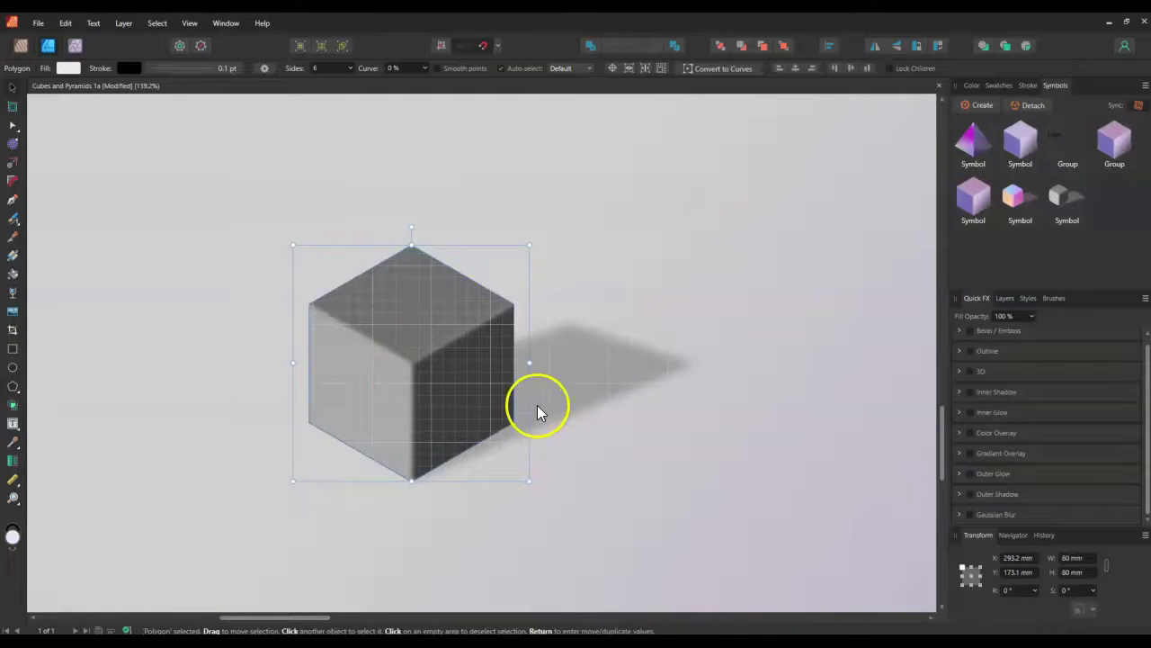